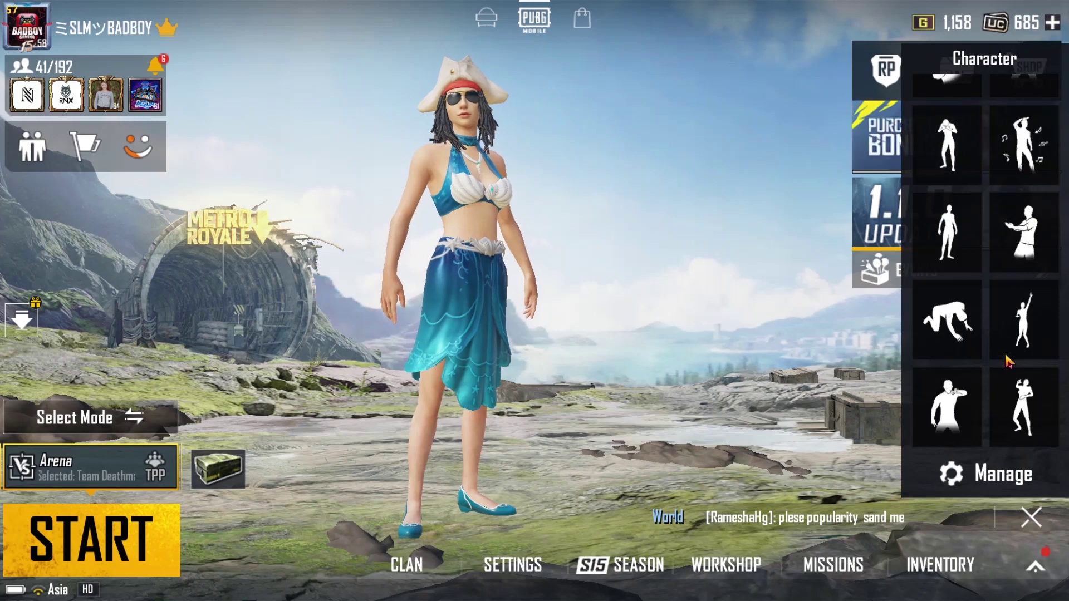
pyautogui.click(958, 404)
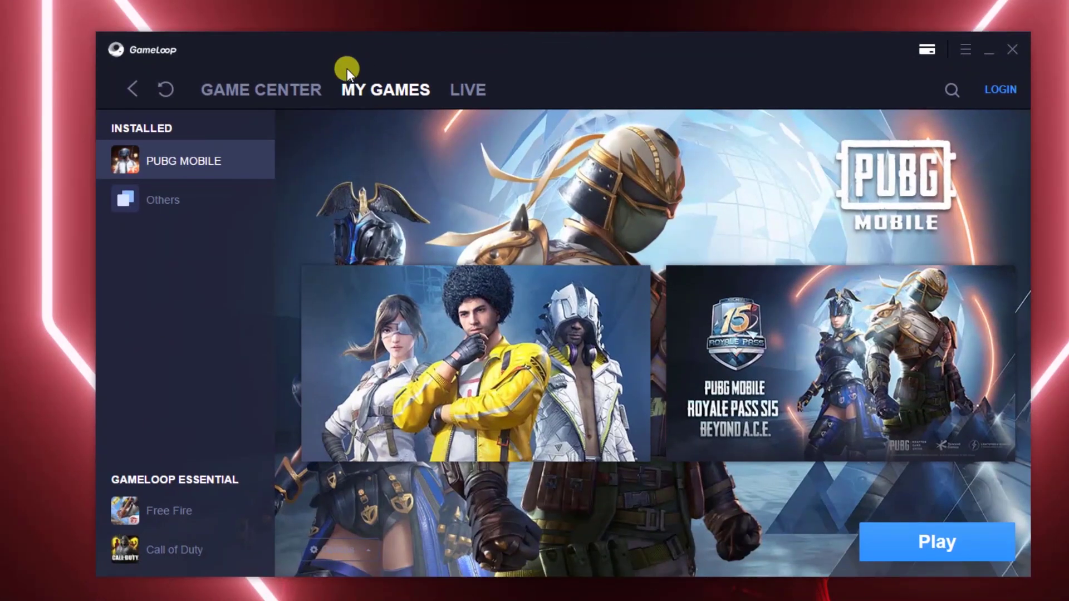
# Step: Look through GameLoop's Game Center and the installed games, including the Others category and the PUBG MOBILE page
pyautogui.click(260, 92)
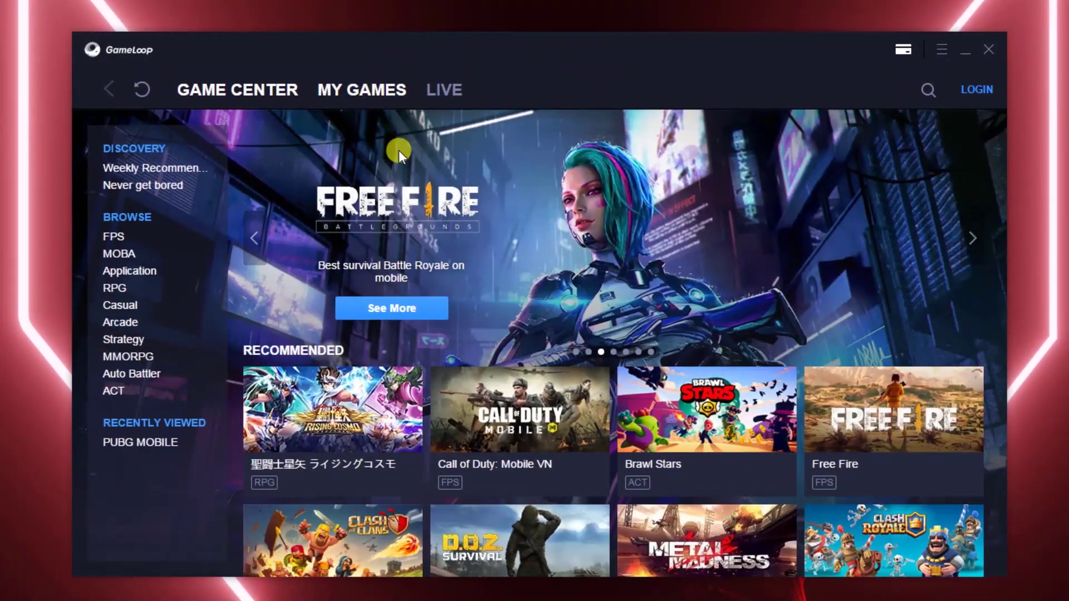
pyautogui.click(393, 92)
pyautogui.click(142, 202)
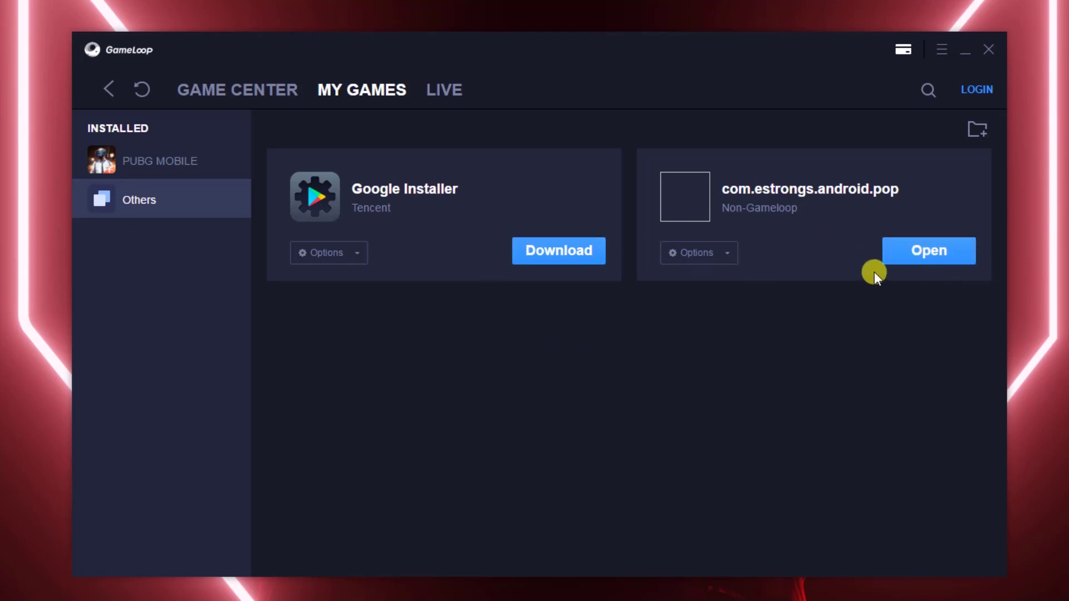
pyautogui.click(161, 160)
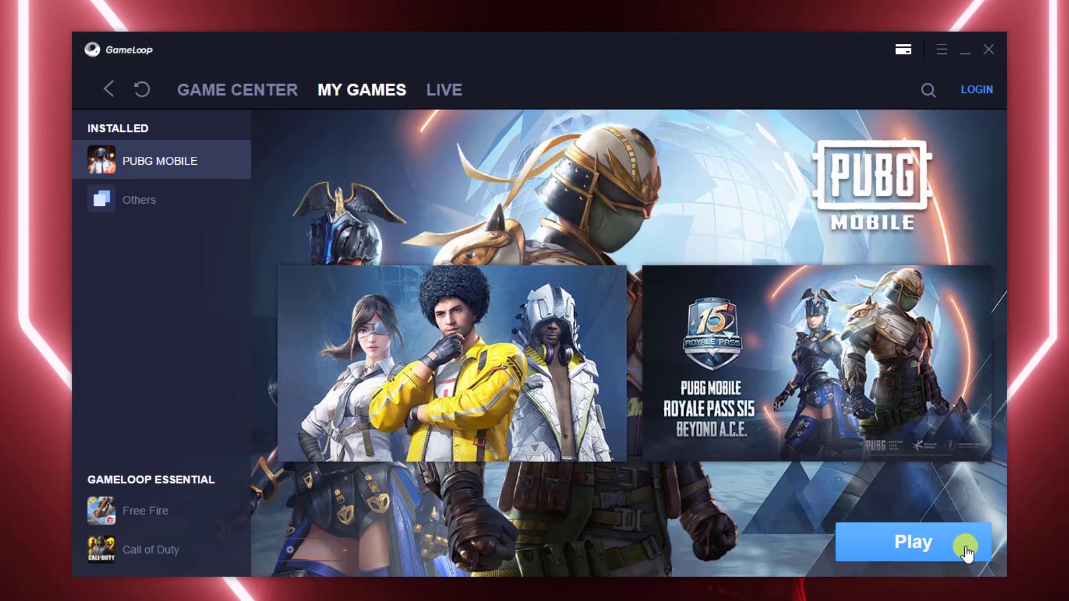
pyautogui.click(894, 545)
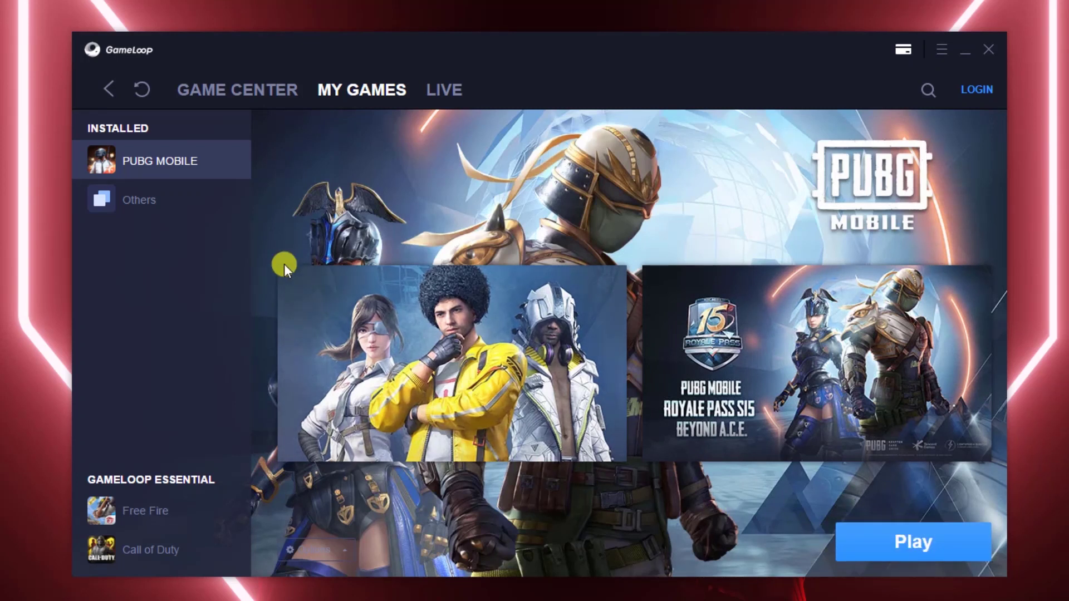
# Step: Browse the Game Center recommendations again and compare them with the installed PUBG MOBILE and Others entries
pyautogui.click(219, 96)
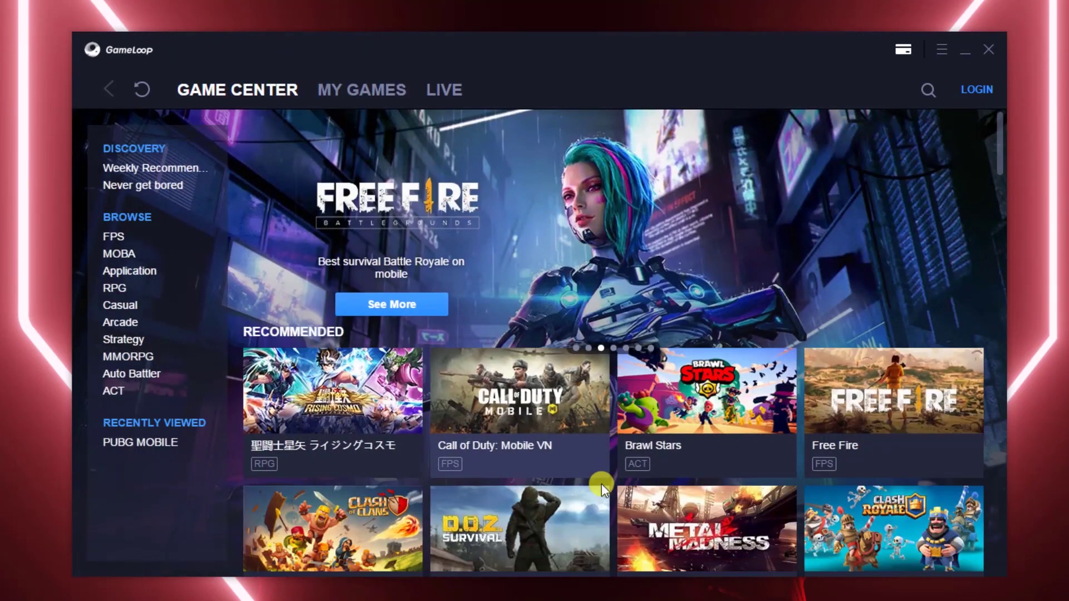
pyautogui.scroll(-6, 430, 269)
pyautogui.scroll(4, 429, 269)
pyautogui.click(362, 89)
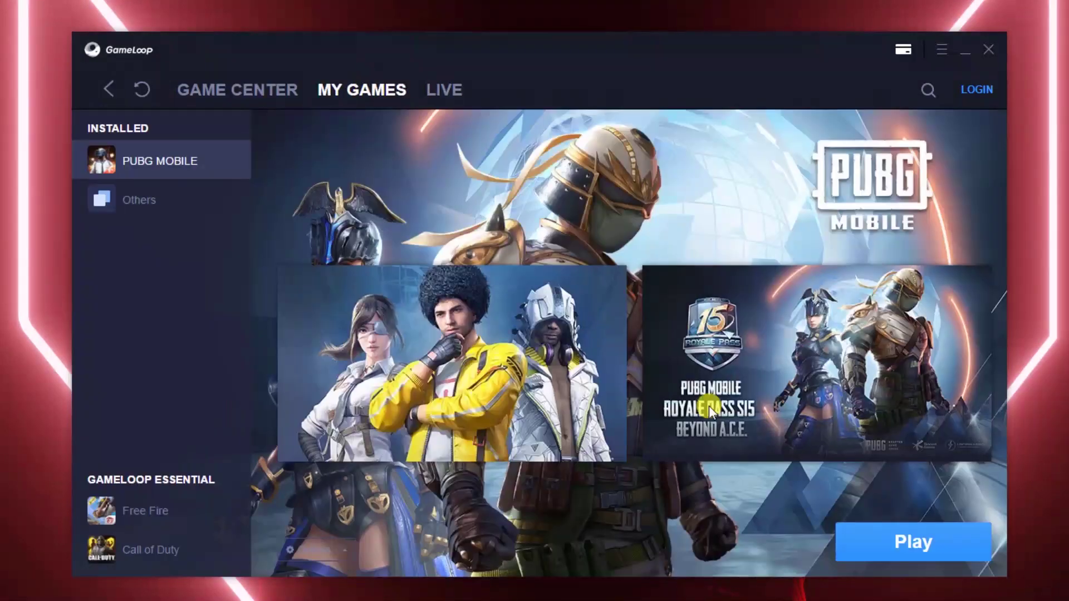
pyautogui.click(237, 104)
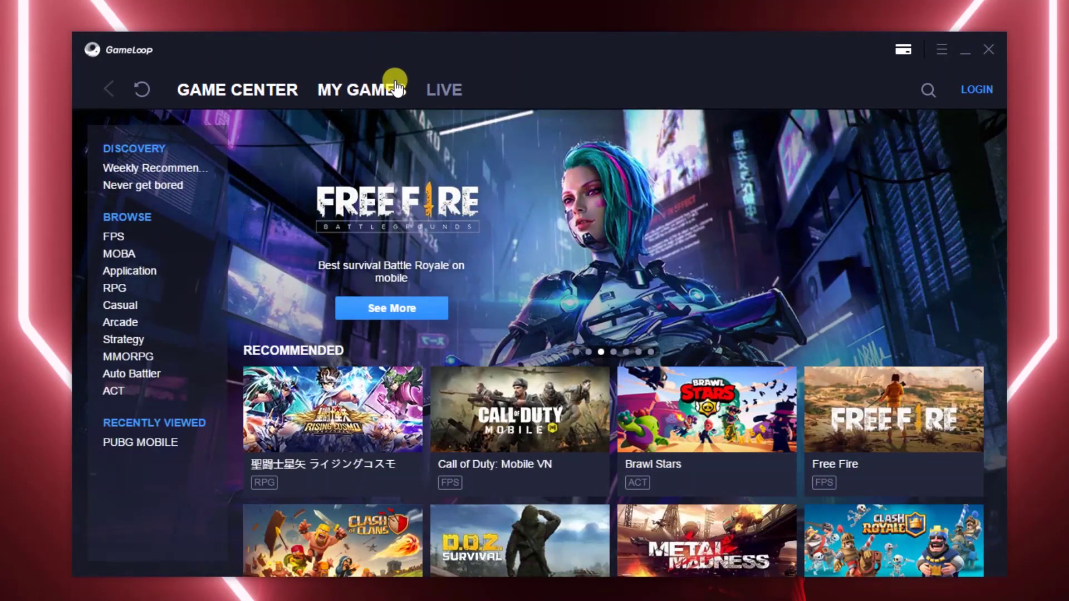
pyautogui.click(377, 92)
pyautogui.click(162, 197)
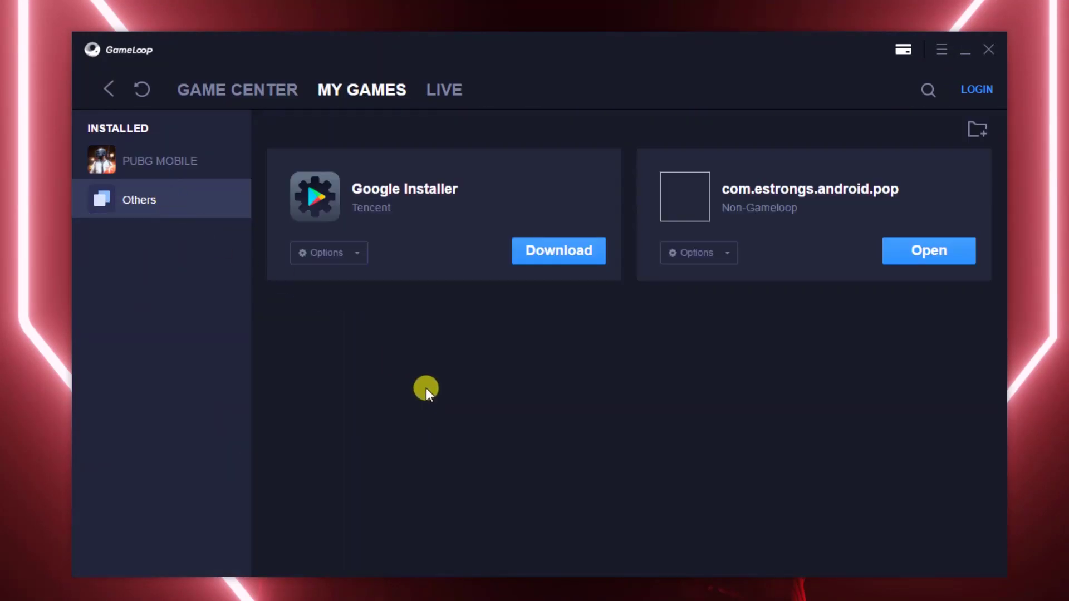
pyautogui.click(239, 89)
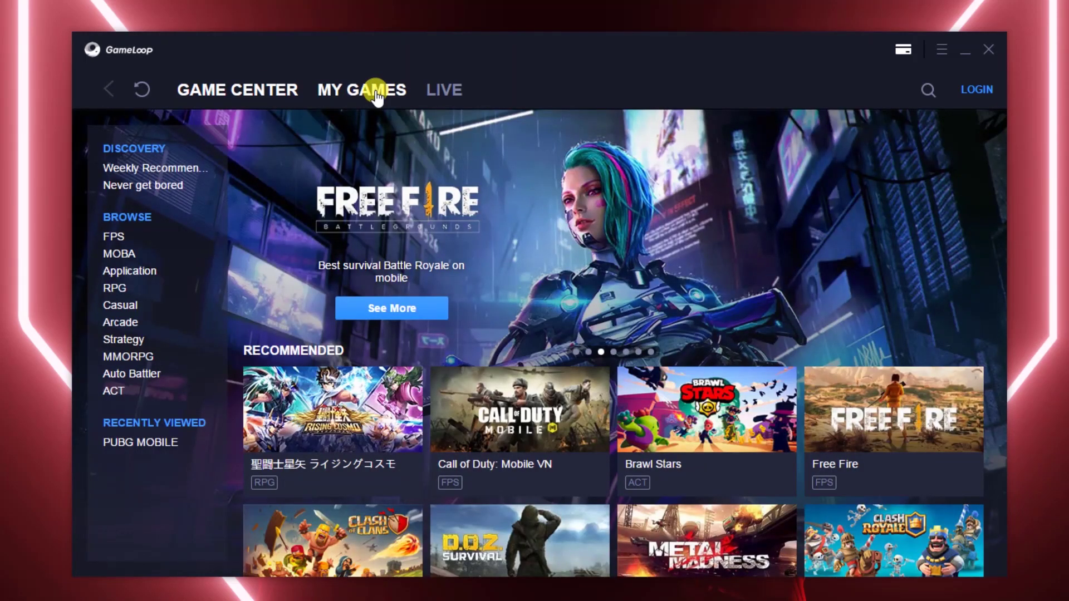
# Step: Minimize GameLoop, switch to Chrome and open the GameLoop 7.1 (Beta) download page from the gameloop.mobi home page
pyautogui.moveTo(658, 54)
pyautogui.mouseDown()
pyautogui.moveTo(664, 68)
pyautogui.moveTo(643, 55)
pyautogui.mouseUp()
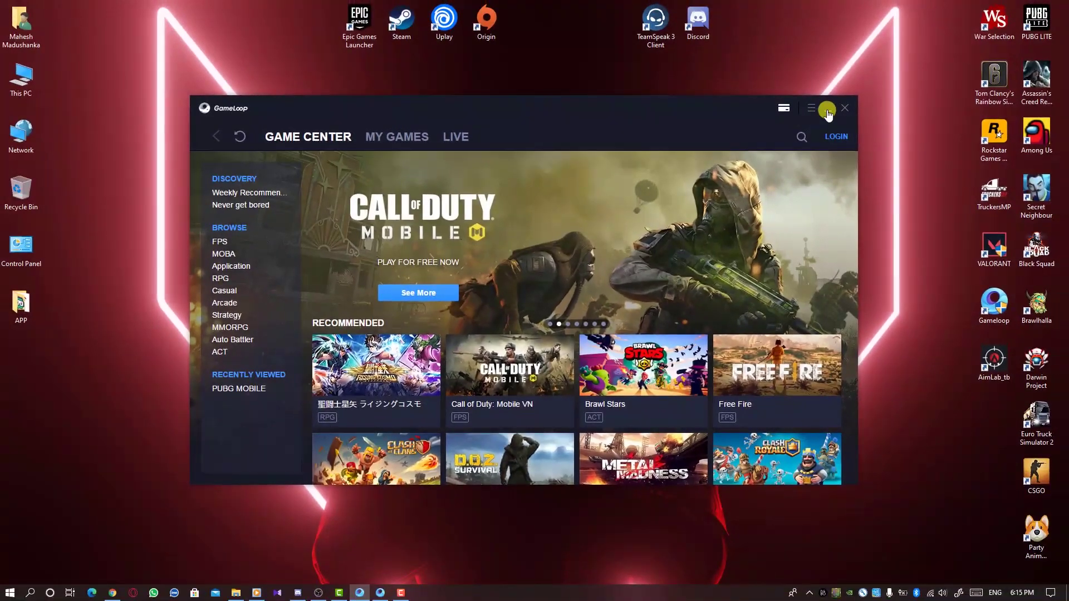
pyautogui.click(876, 88)
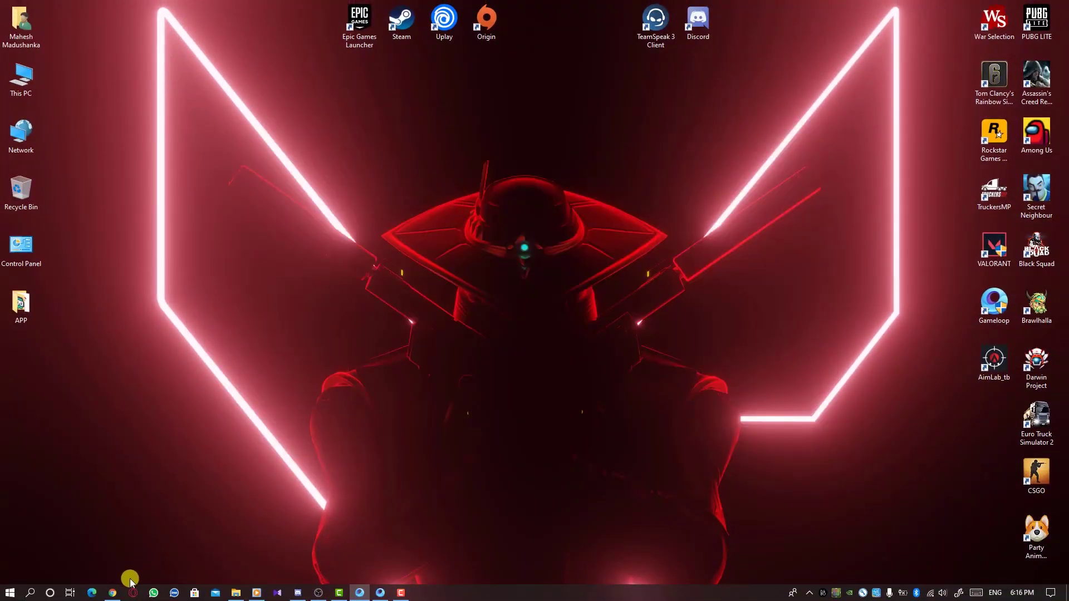
pyautogui.click(112, 592)
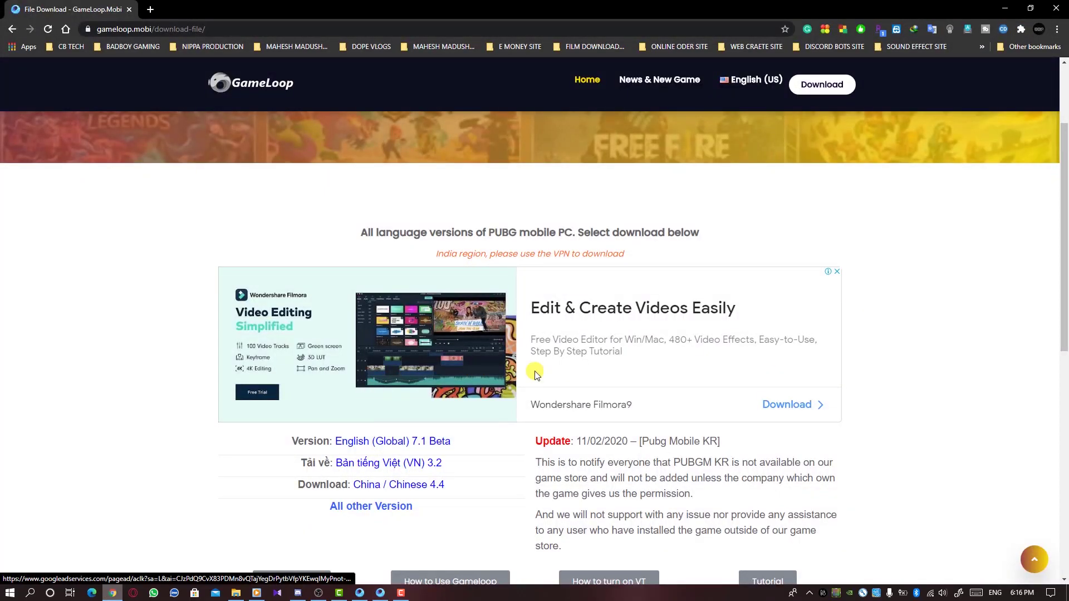
pyautogui.click(261, 85)
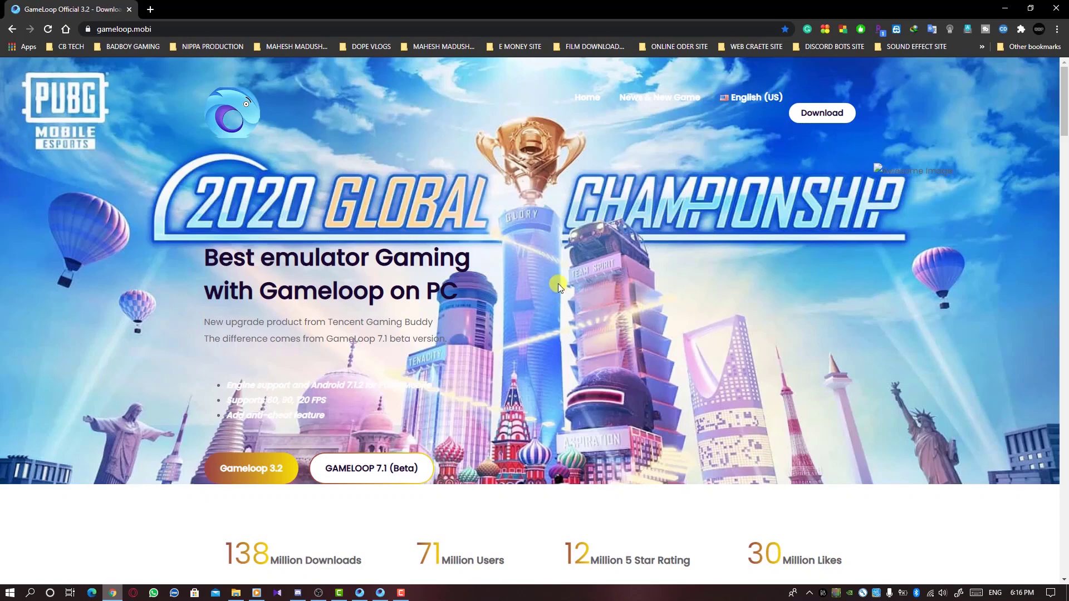
pyautogui.scroll(-2, 543, 326)
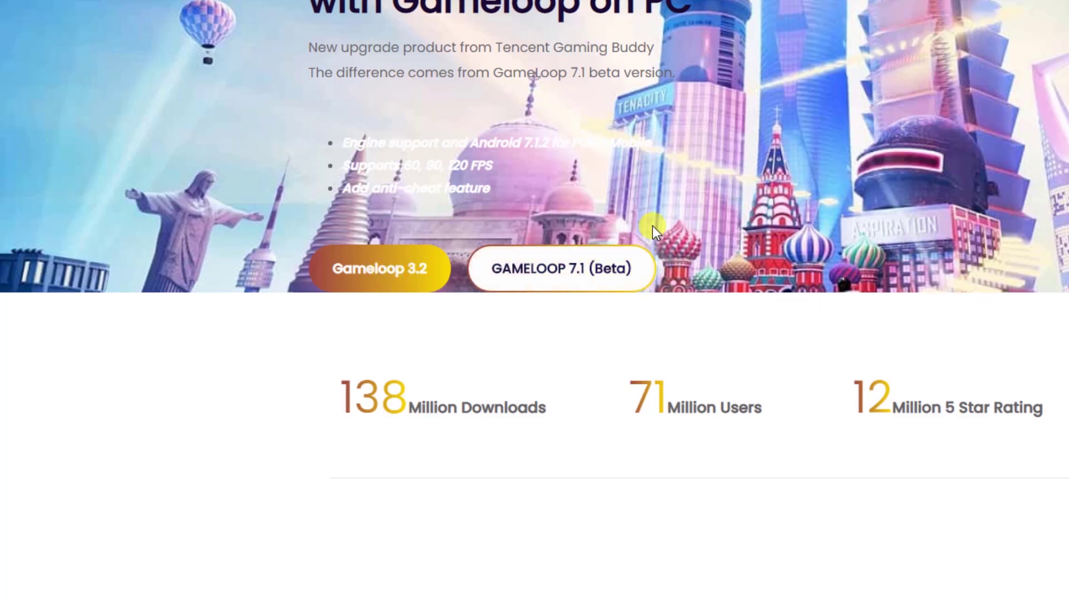
pyautogui.click(548, 272)
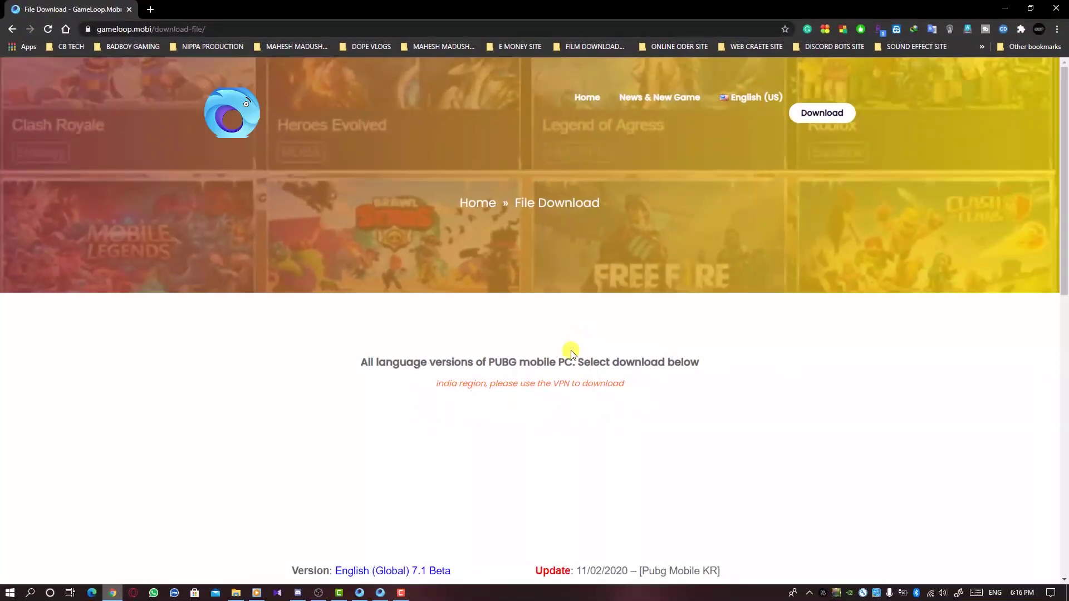
# Step: Review the GameLoop versions offered on the File Download page, including English (Global) 7.1 Beta, and minimize the browser
pyautogui.scroll(-2, 570, 359)
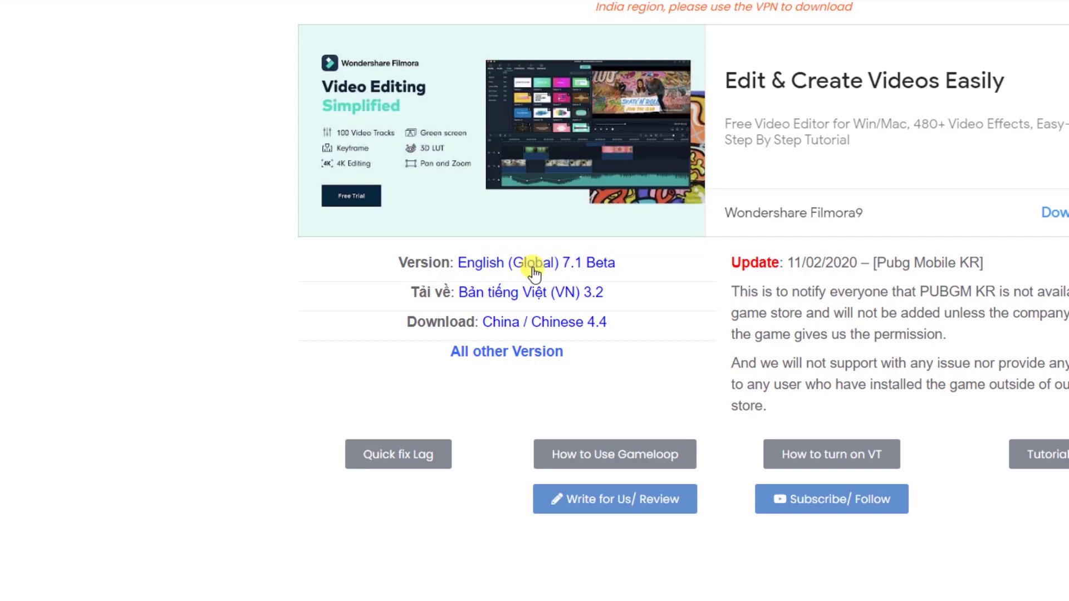
pyautogui.scroll(5, 566, 265)
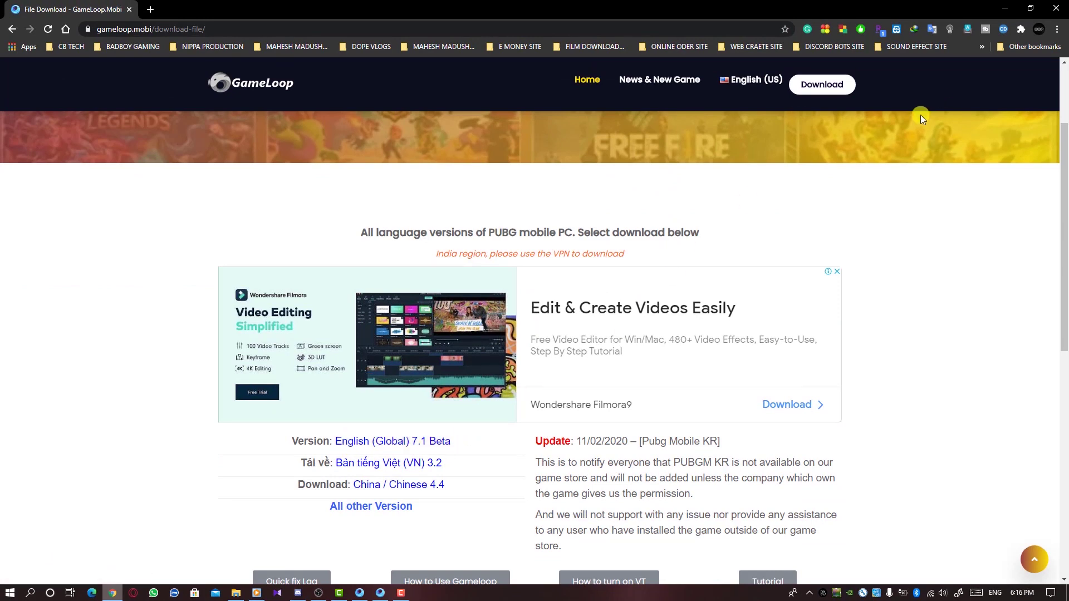
pyautogui.click(1005, 8)
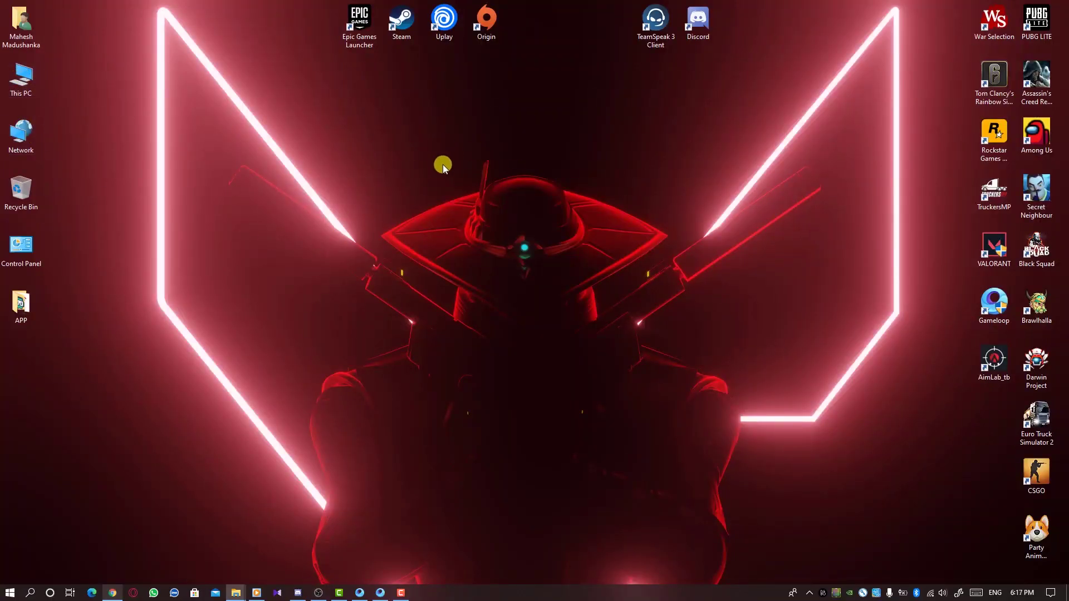
# Step: Examine the drives and their free space in a maximized This PC window in File Explorer, and minimize it
pyautogui.press('super+e')
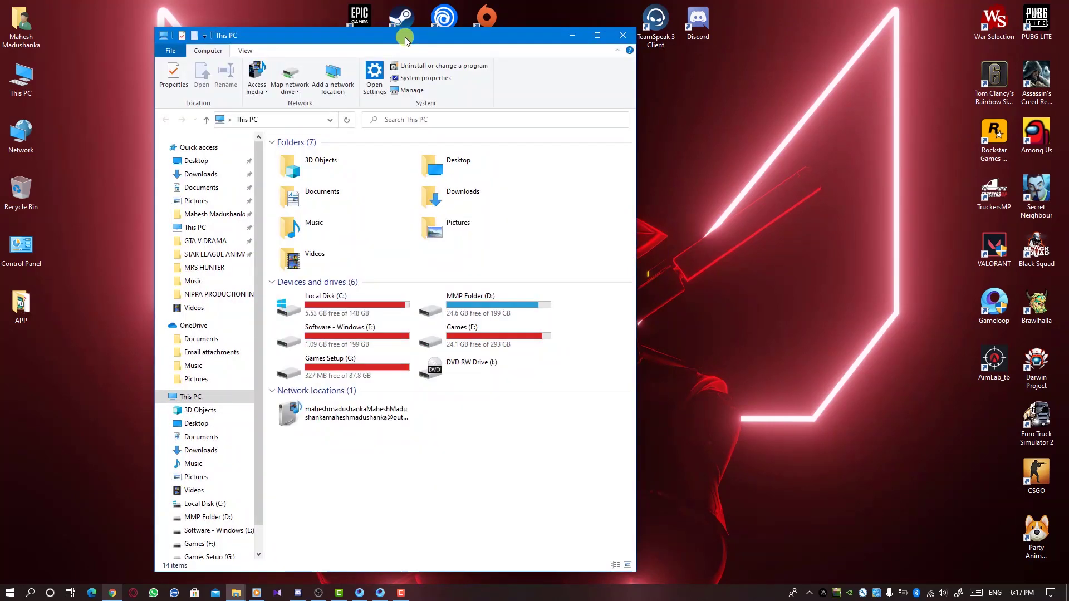
pyautogui.press('super+Up')
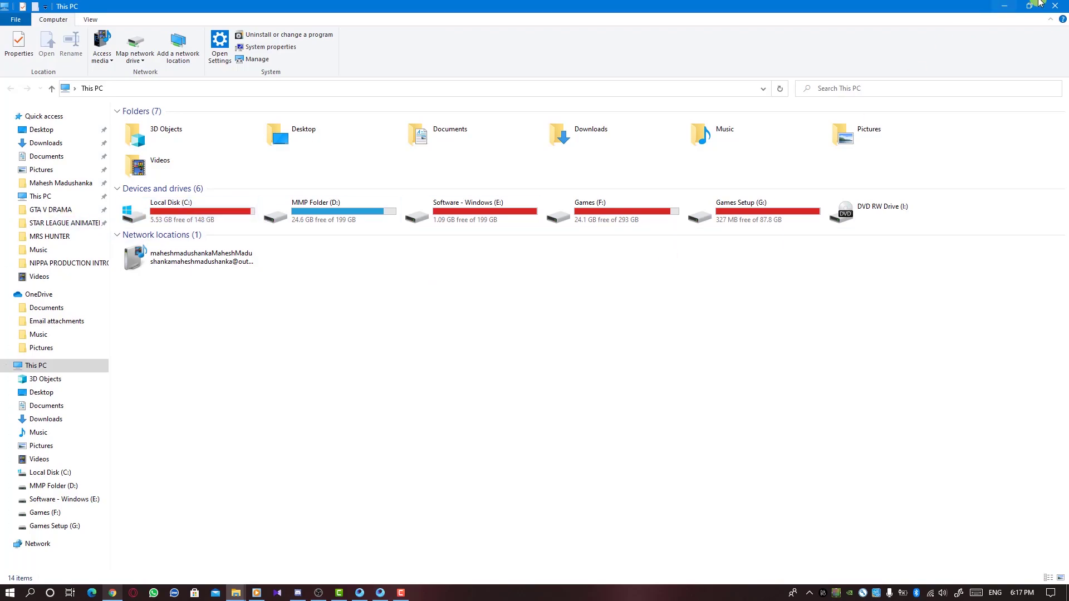
pyautogui.click(1008, 5)
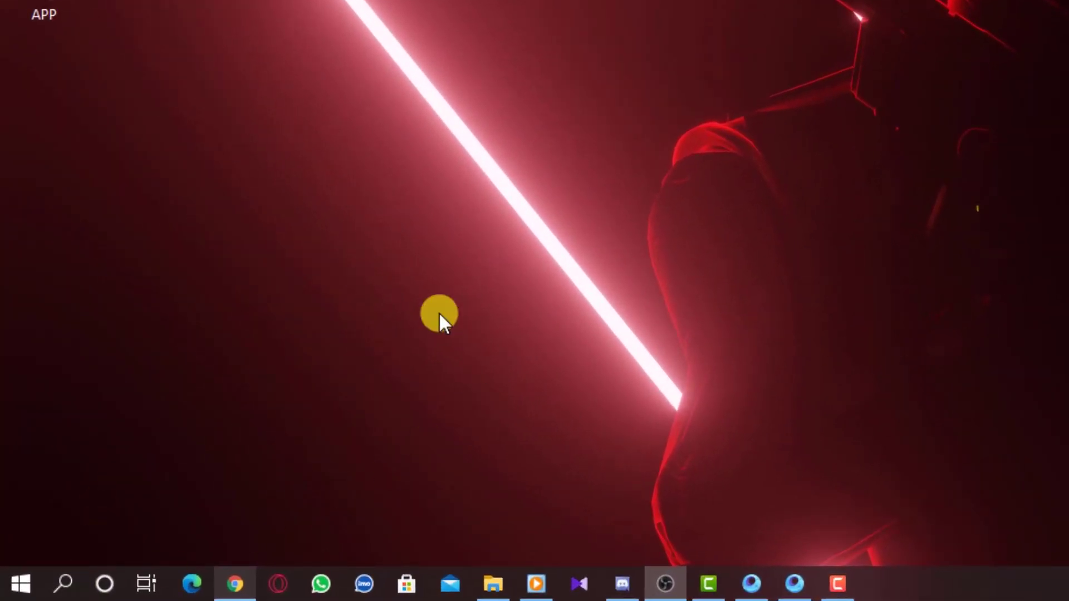
# Step: Search Windows for %temp% and open the Temp folder
pyautogui.press('super+s')
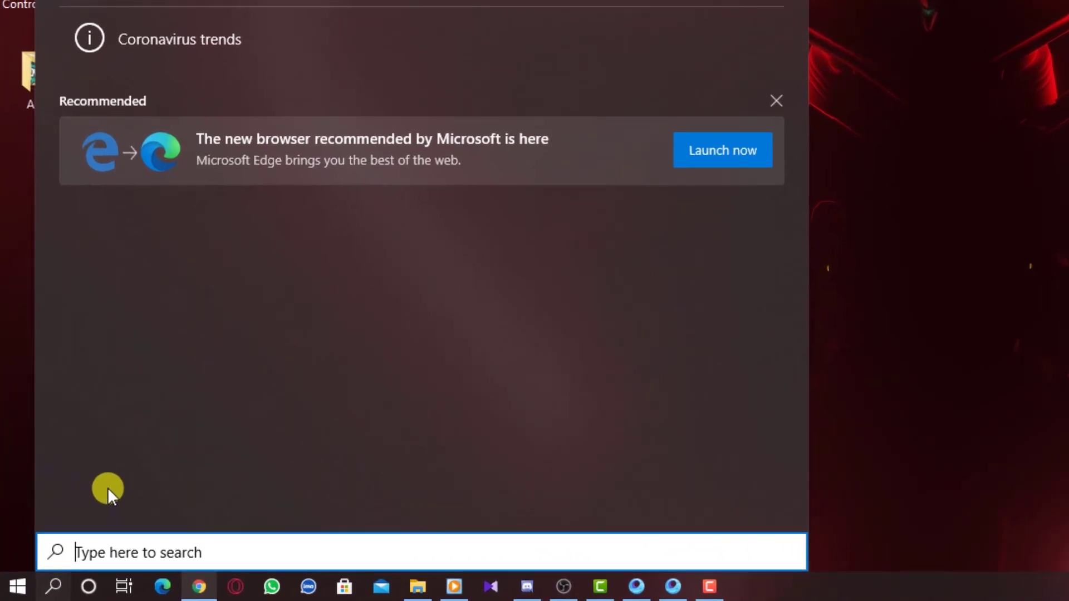
pyautogui.write('%')
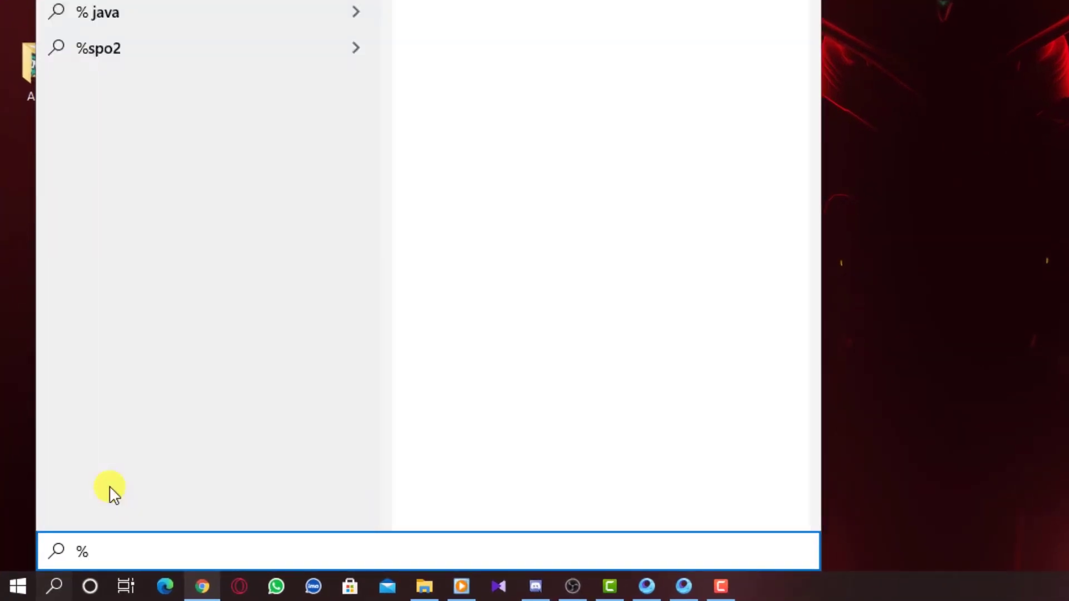
pyautogui.write('temp')
pyautogui.write('%')
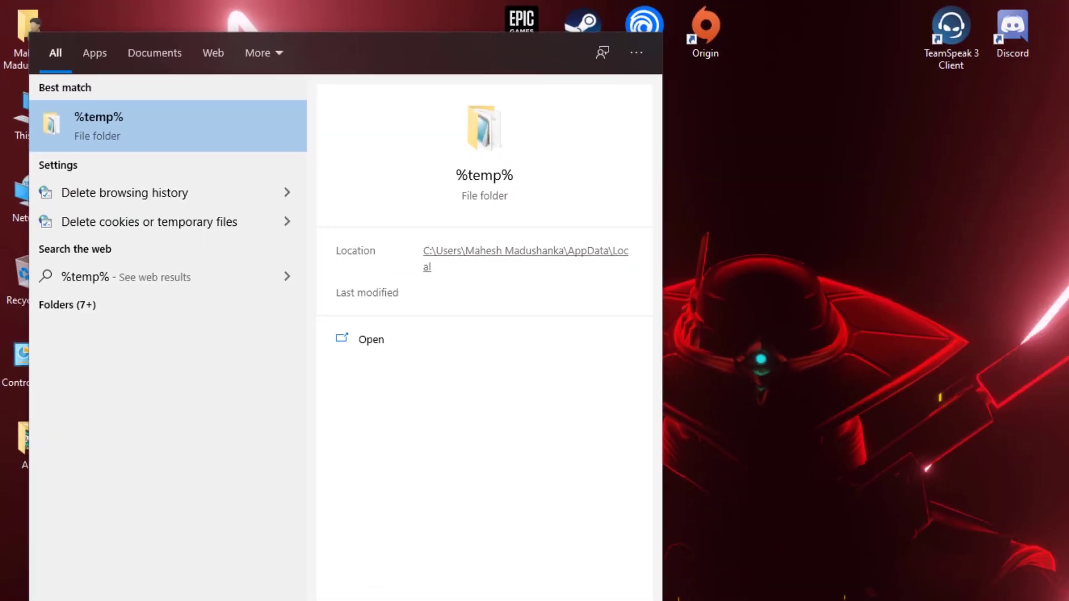
pyautogui.press('Return')
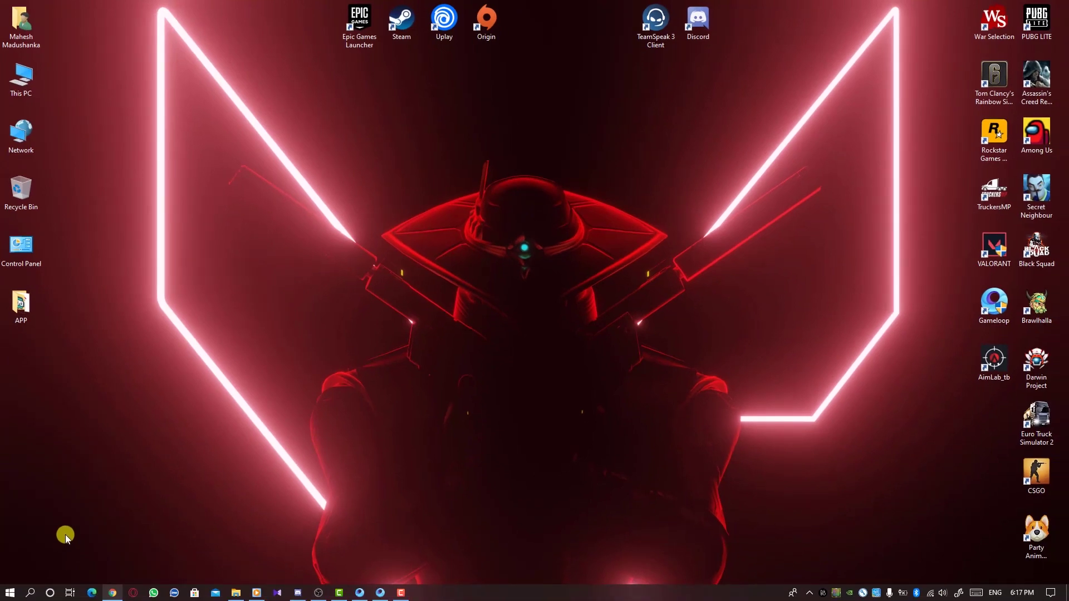
# Step: Delete everything in the Temp folder, cancelling the removal of items still in use
pyautogui.scroll(-14, 430, 443)
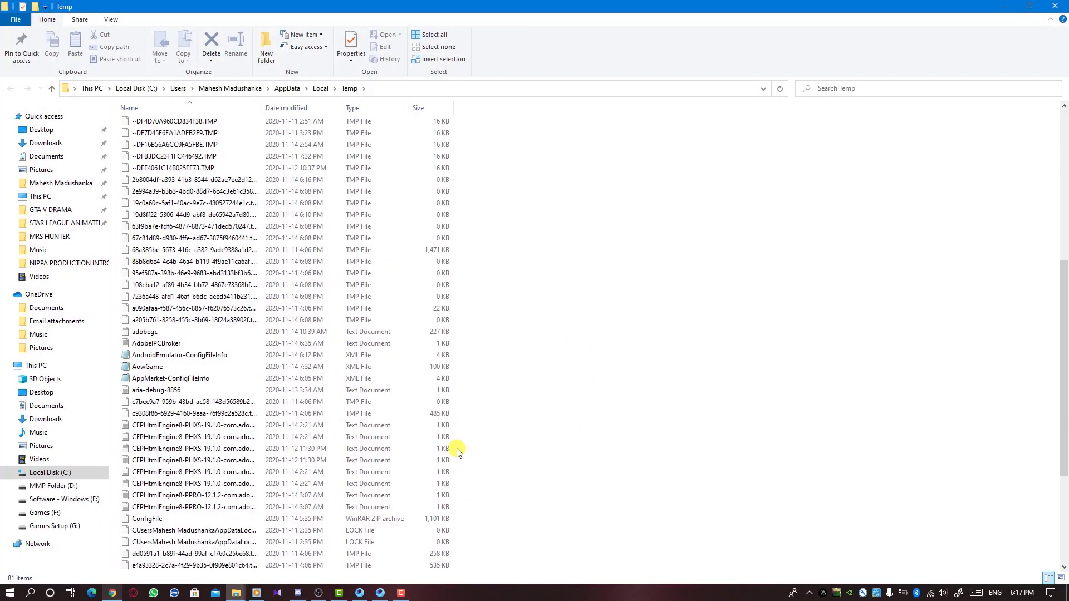
pyautogui.scroll(7, 433, 381)
pyautogui.scroll(7, 433, 379)
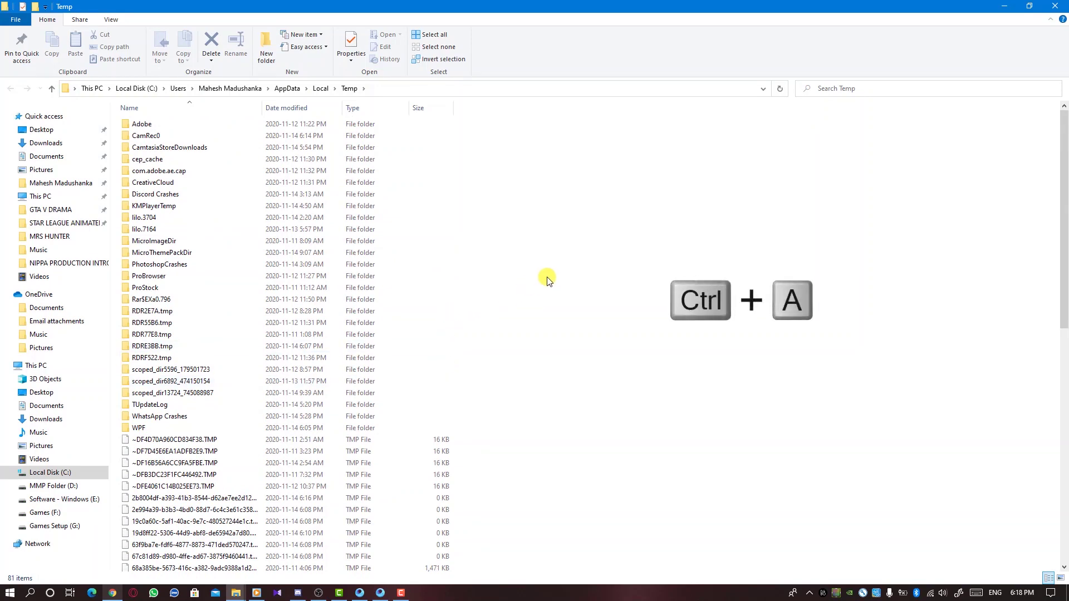
pyautogui.hotkey('ctrl', 'a')
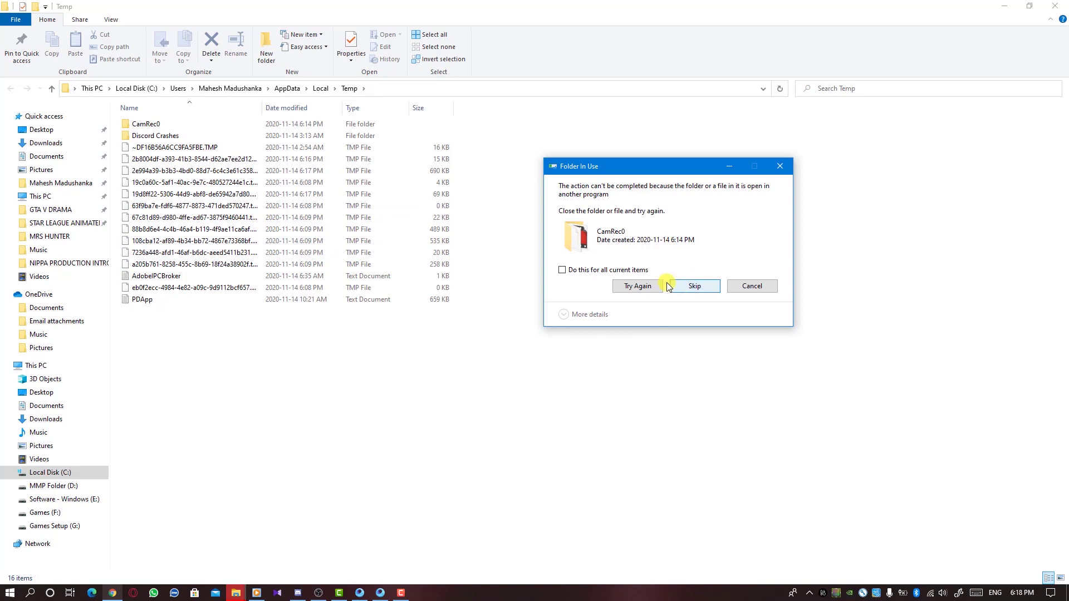
pyautogui.click(746, 293)
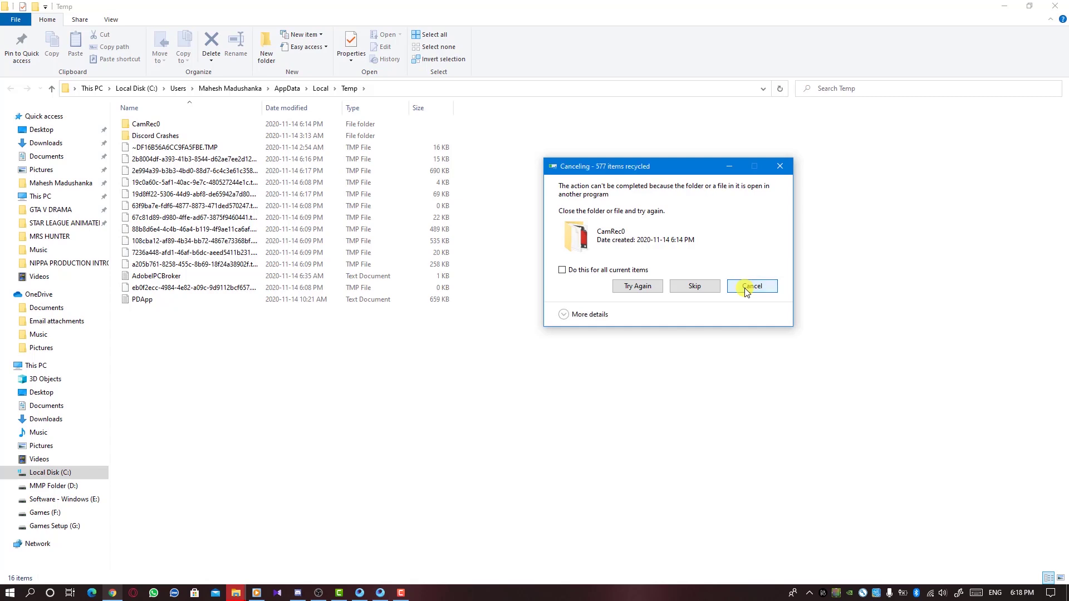
pyautogui.click(747, 293)
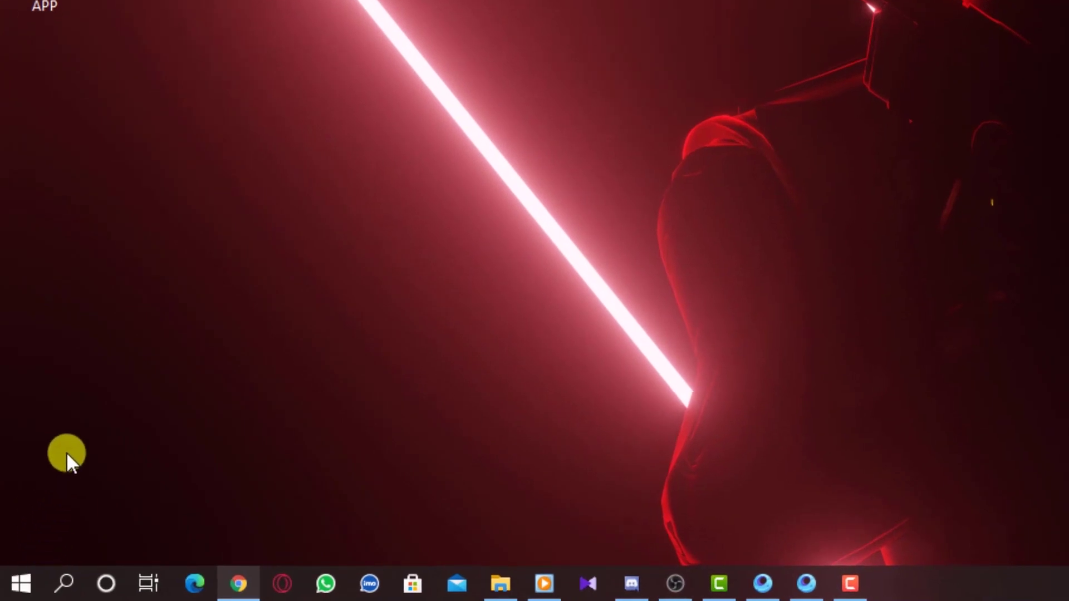
# Step: Open the Prefetch folder by running prefetch from the Run dialog and granting permanent access to the folder
pyautogui.rightClick(14, 588)
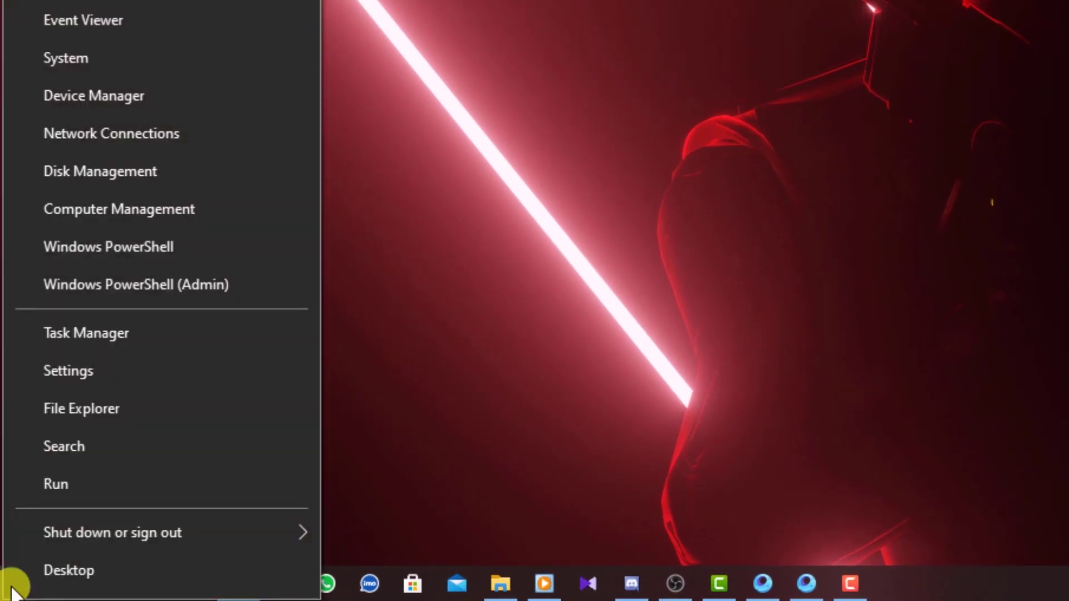
pyautogui.click(84, 487)
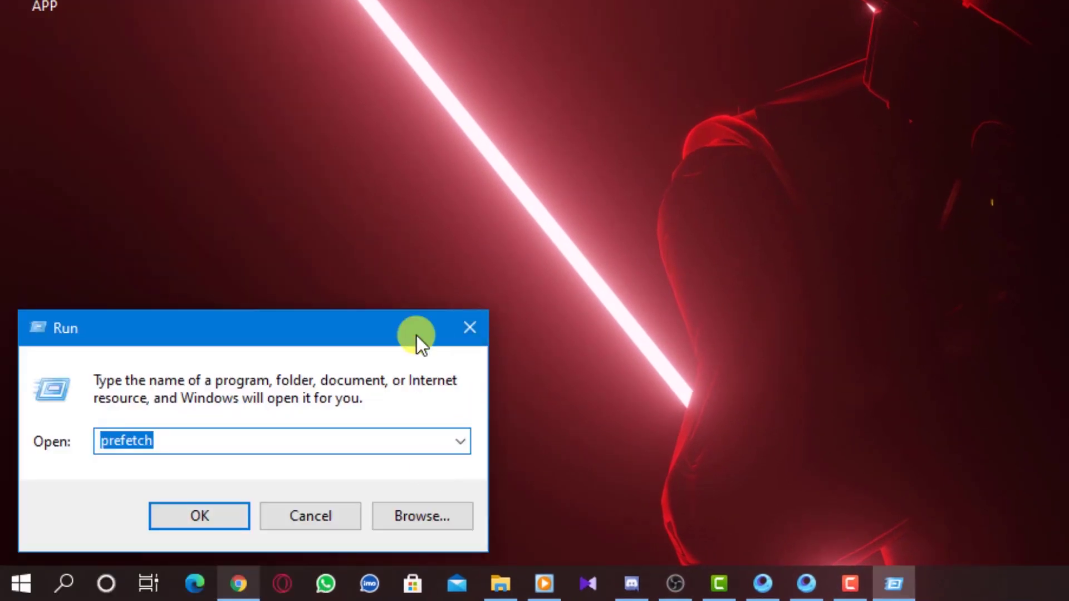
pyautogui.click(155, 439)
pyautogui.doubleClick(177, 438)
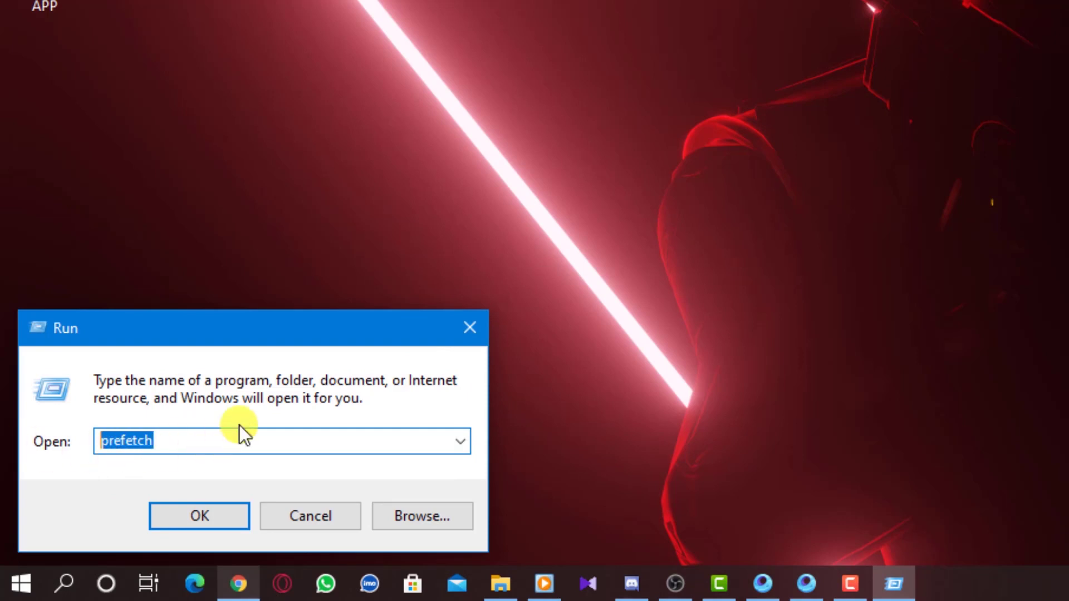
pyautogui.click(215, 437)
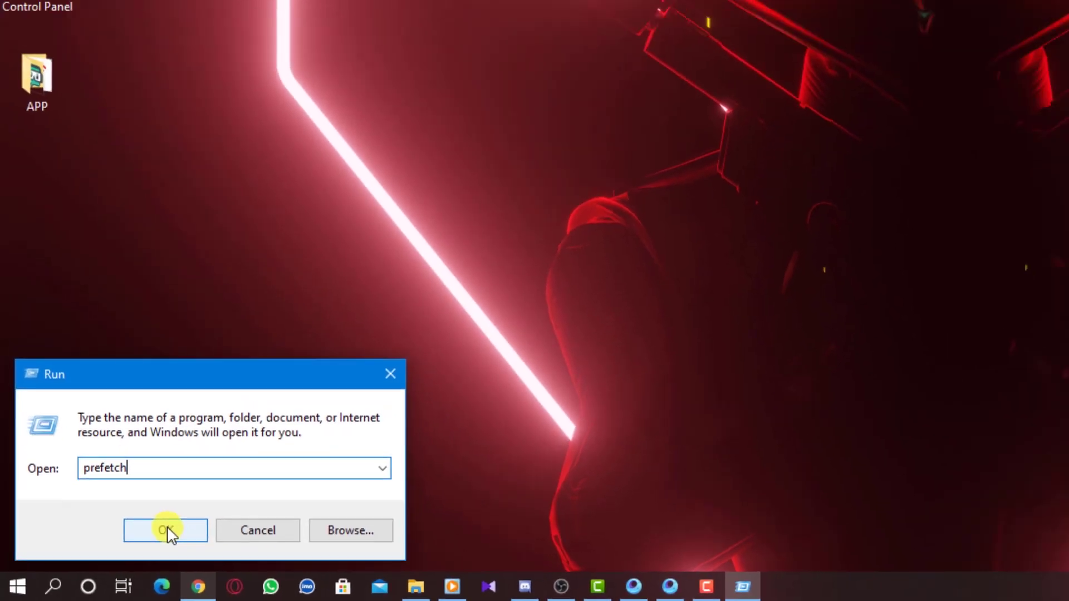
pyautogui.click(198, 516)
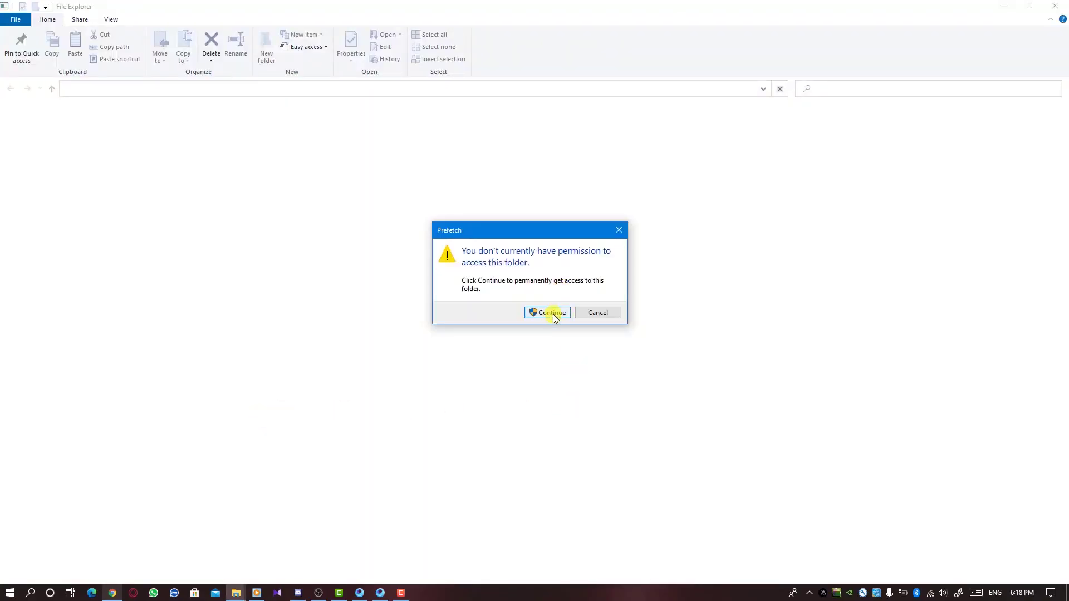
pyautogui.click(551, 313)
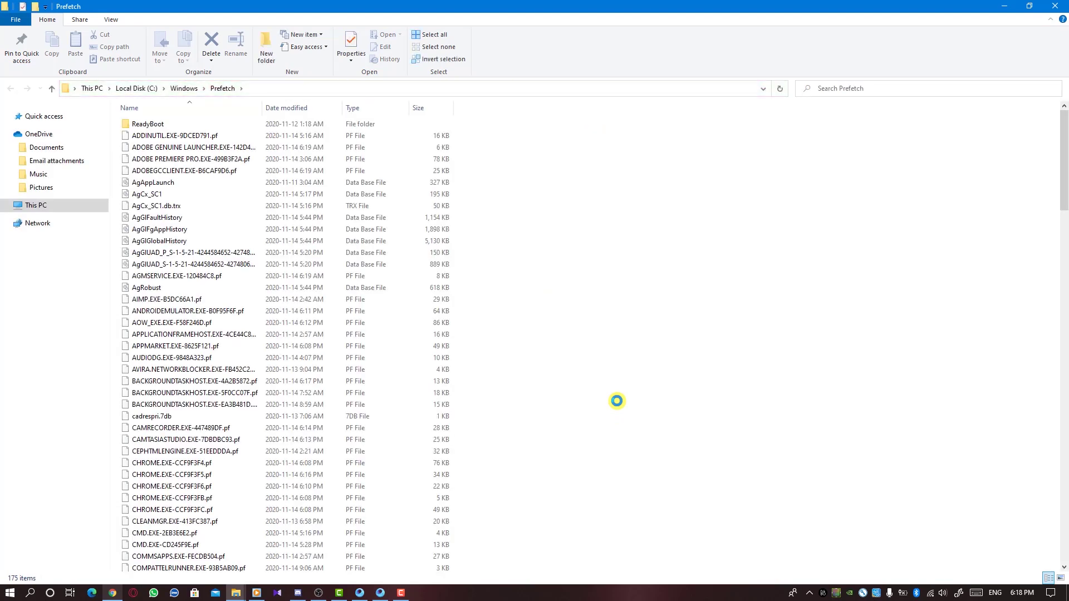
# Step: Delete everything in the Prefetch folder, cancelling the removal of the file that is in use
pyautogui.hotkey('ctrl', 'a')
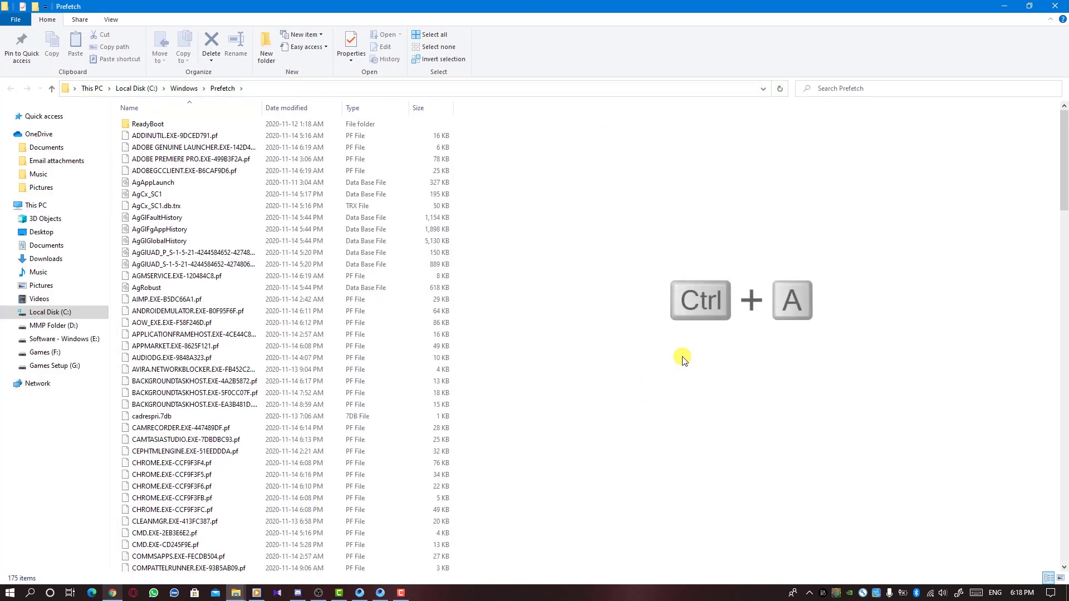
pyautogui.press('Delete')
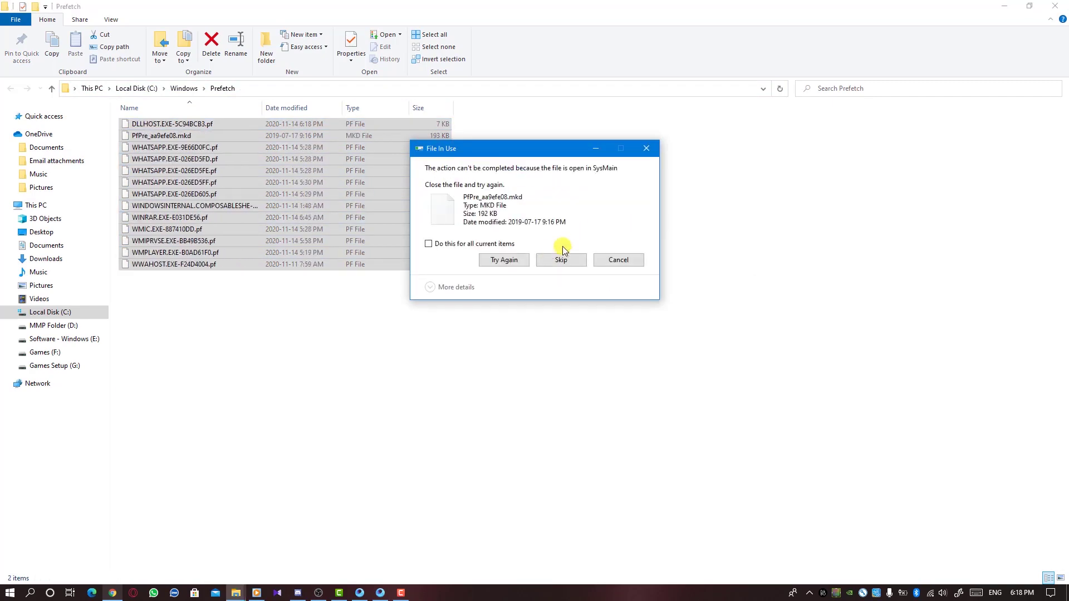
pyautogui.click(618, 260)
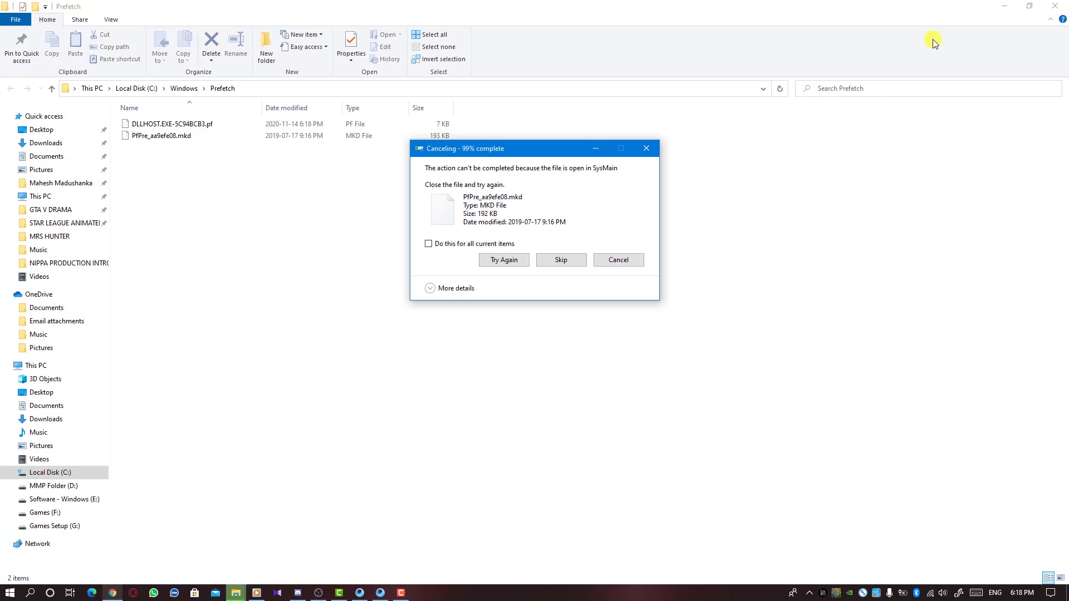
pyautogui.click(619, 260)
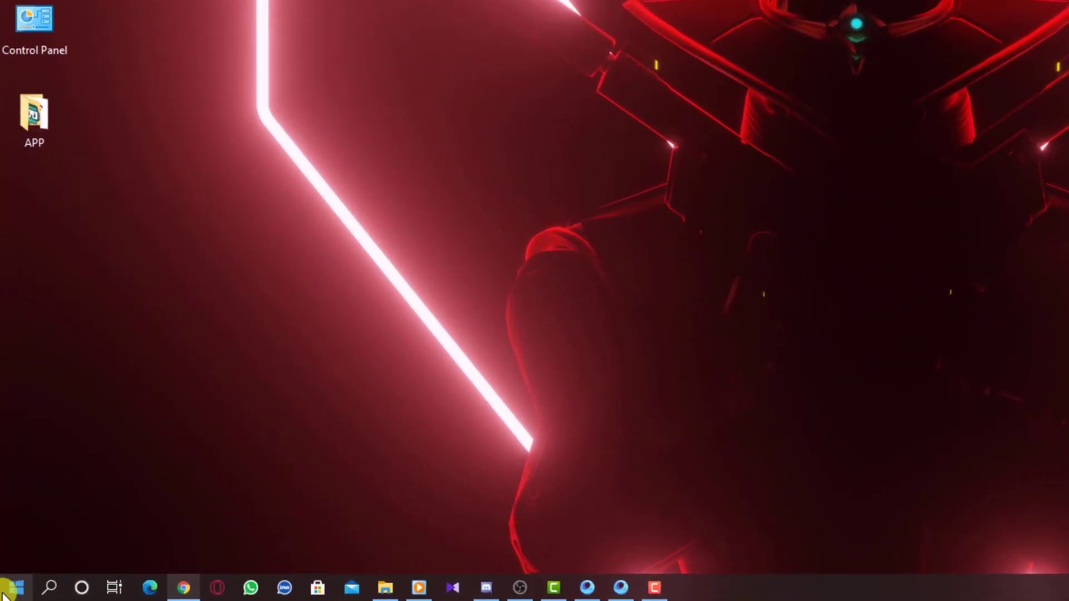
# Step: Open the Windows Temp folder by running temp from the Run dialog
pyautogui.rightClick(4, 593)
pyautogui.click(61, 501)
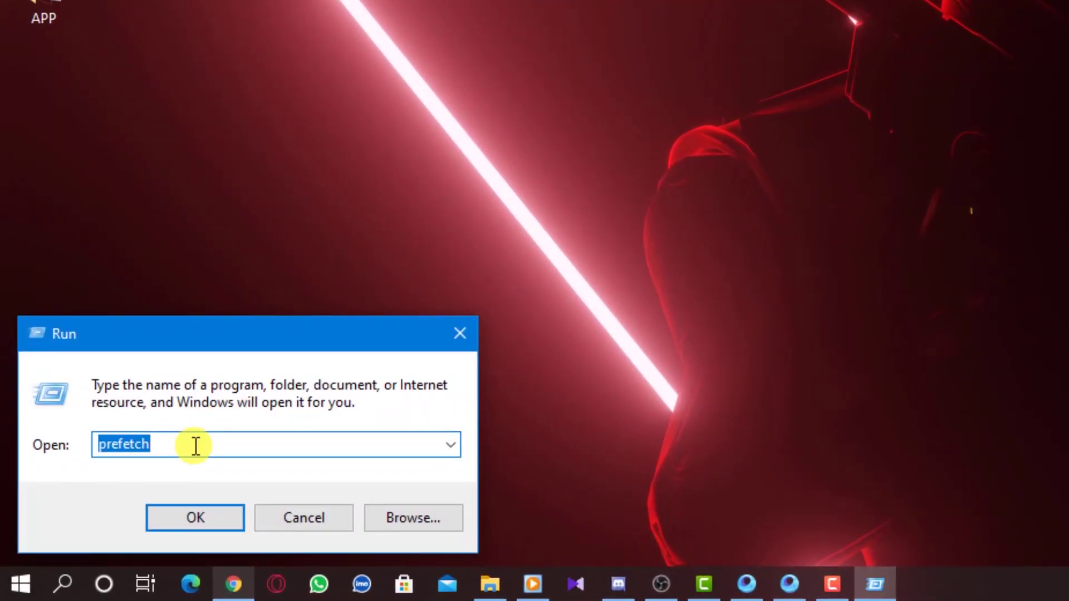
pyautogui.press('BackSpace')
pyautogui.write('te')
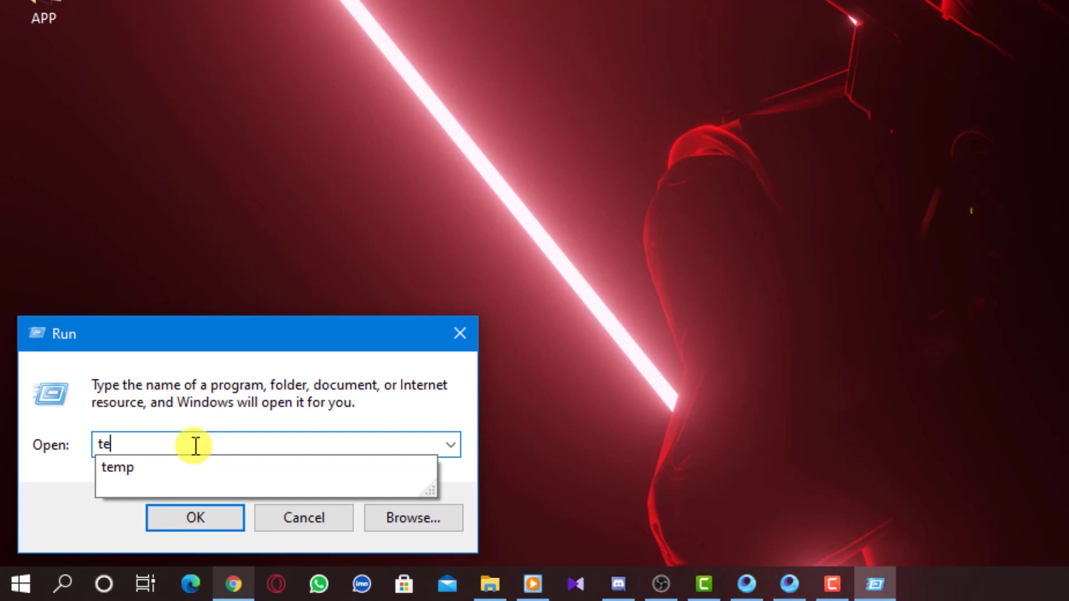
pyautogui.write('p')
pyautogui.press('BackSpace')
pyautogui.write('mp')
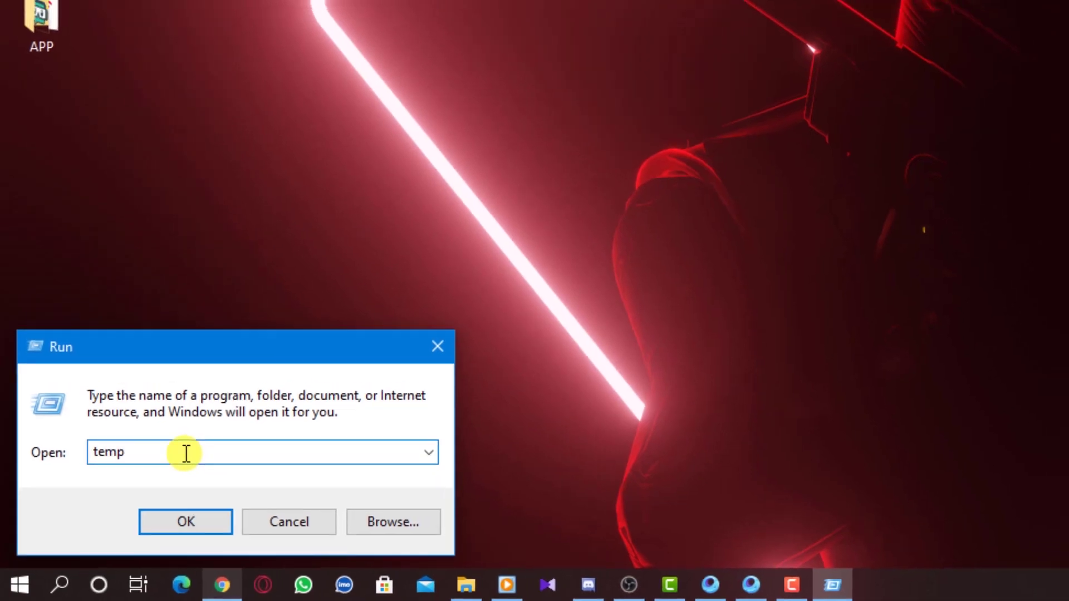
pyautogui.press('Return')
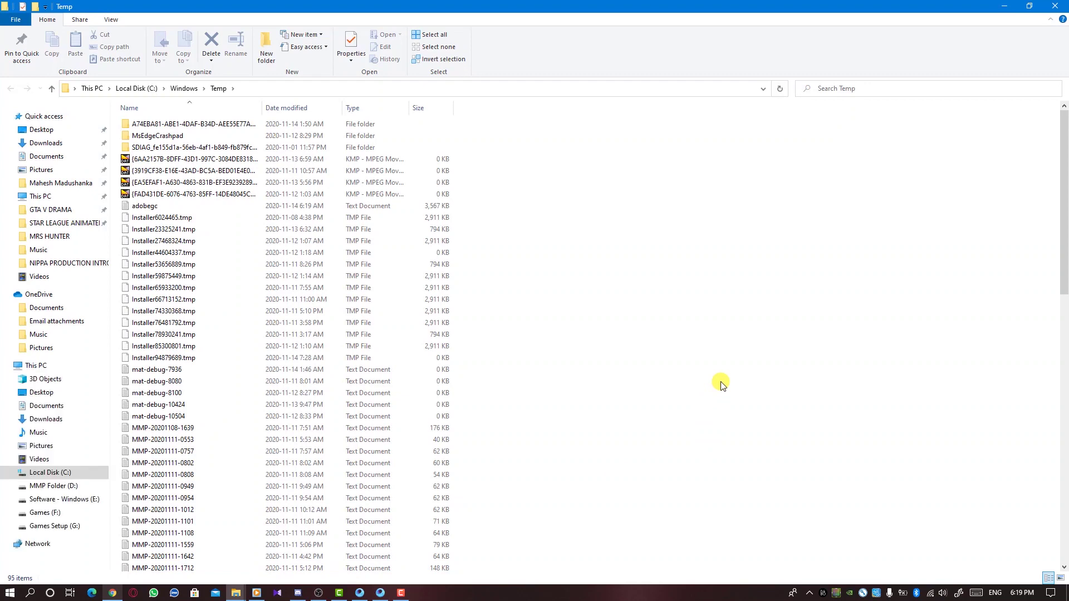
# Step: Delete everything in the Windows Temp folder, cancel the removal of items in use, and close the window
pyautogui.hotkey('ctrl', 'a')
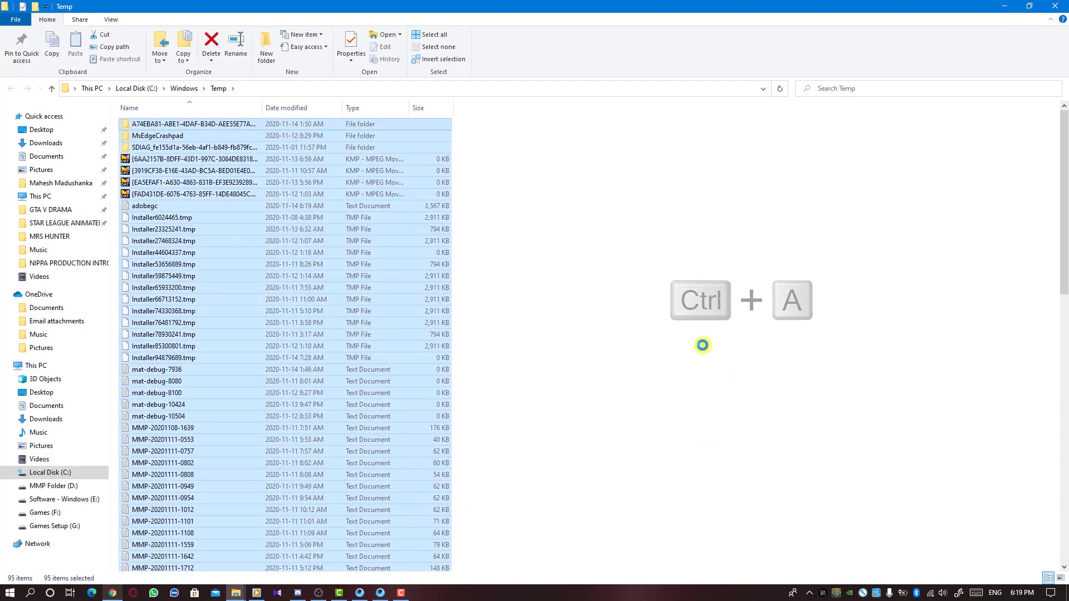
pyautogui.press('Delete')
pyautogui.click(524, 249)
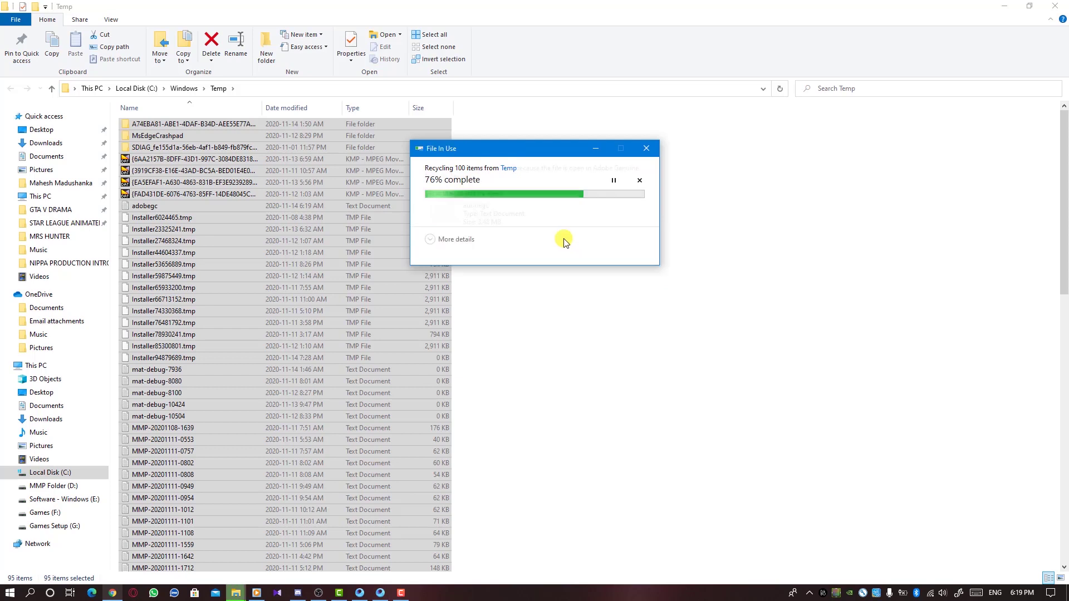
pyautogui.click(618, 268)
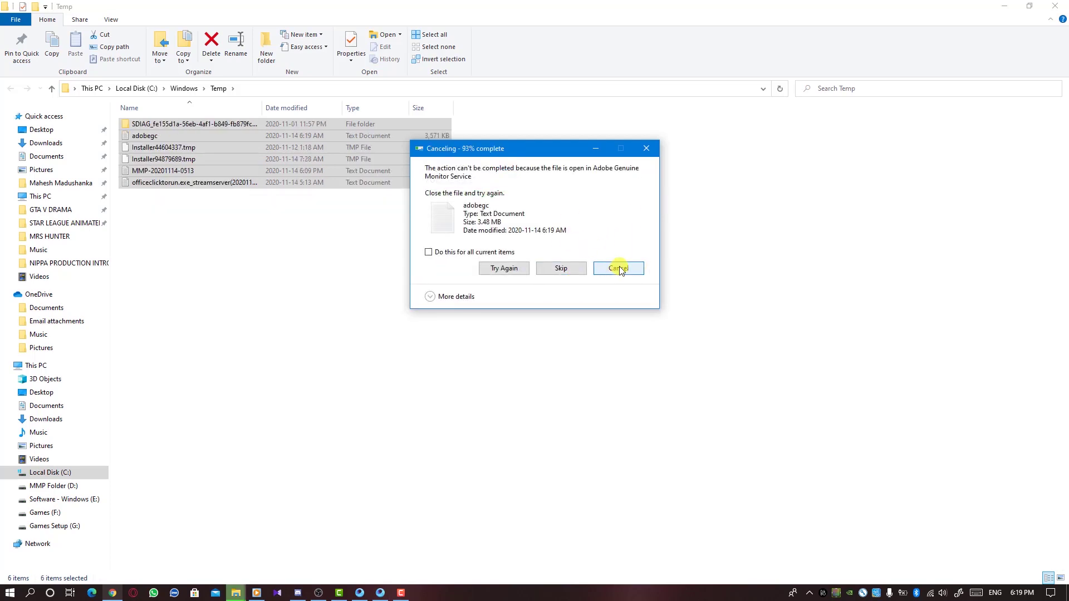
pyautogui.click(1053, 6)
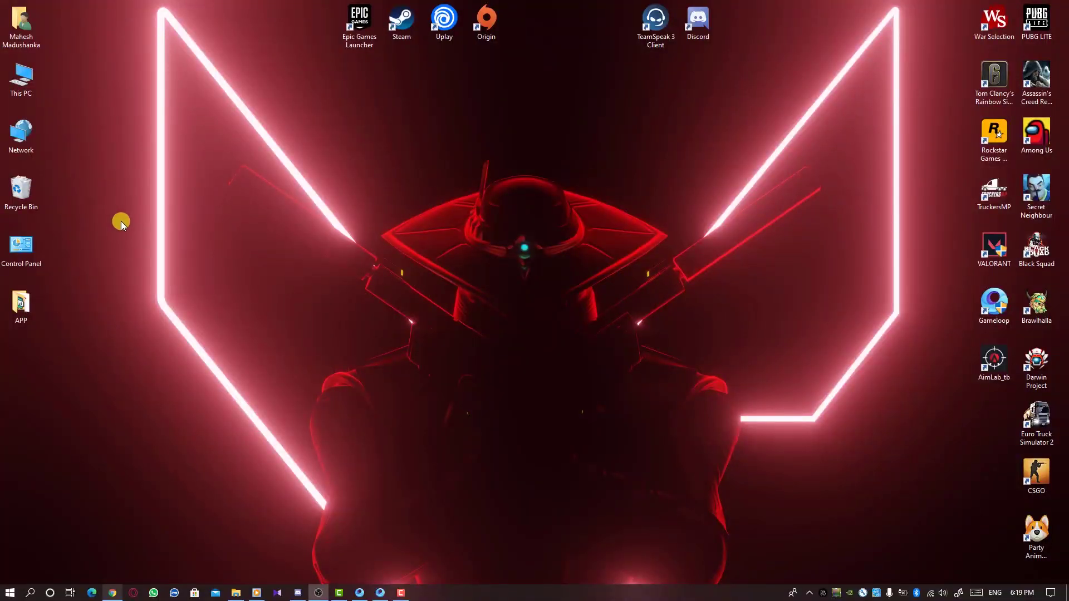
# Step: Open the file location of the Gameloop desktop shortcut and look through the appmarket folder
pyautogui.doubleClick(21, 78)
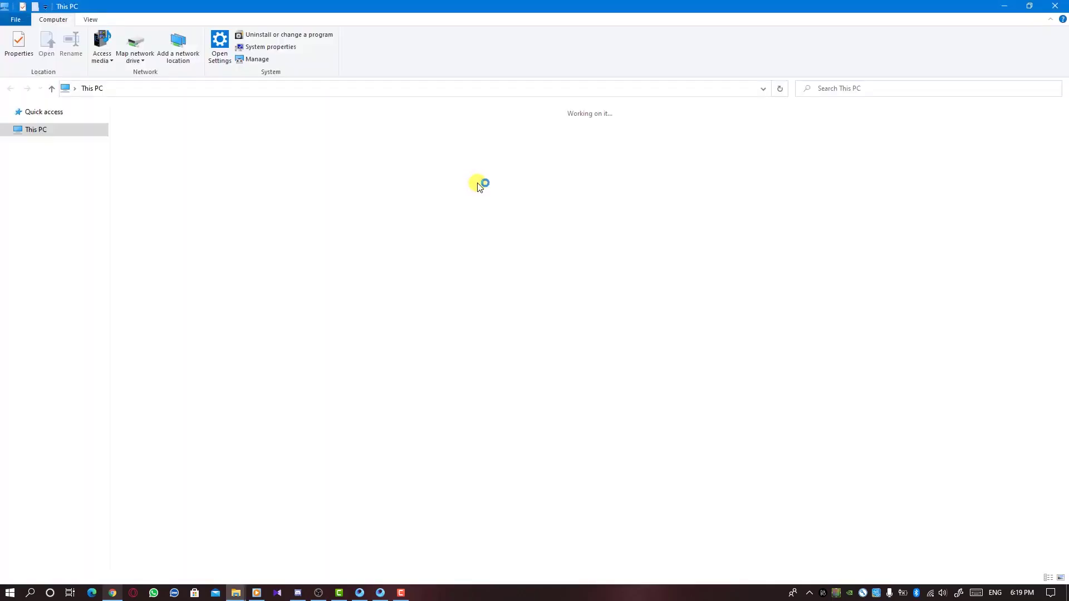
pyautogui.click(1054, 6)
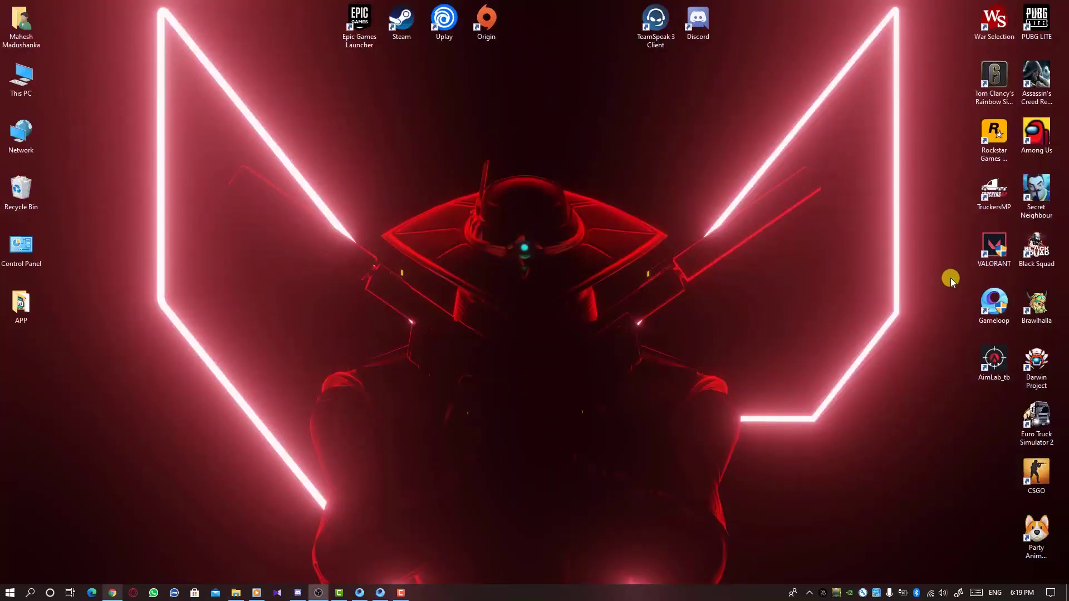
pyautogui.rightClick(987, 299)
pyautogui.moveTo(988, 295)
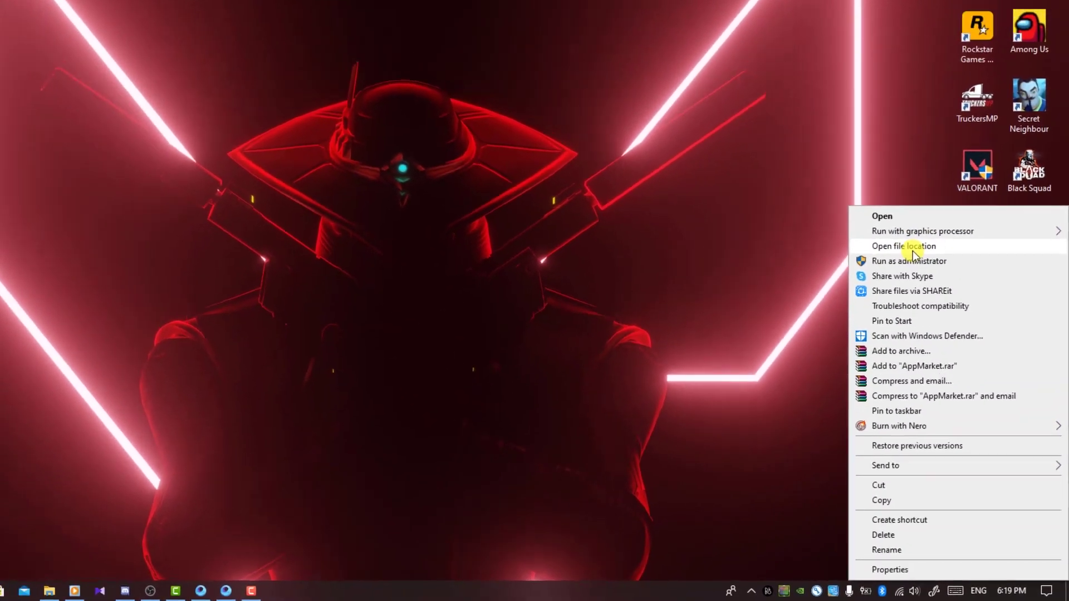
pyautogui.click(902, 189)
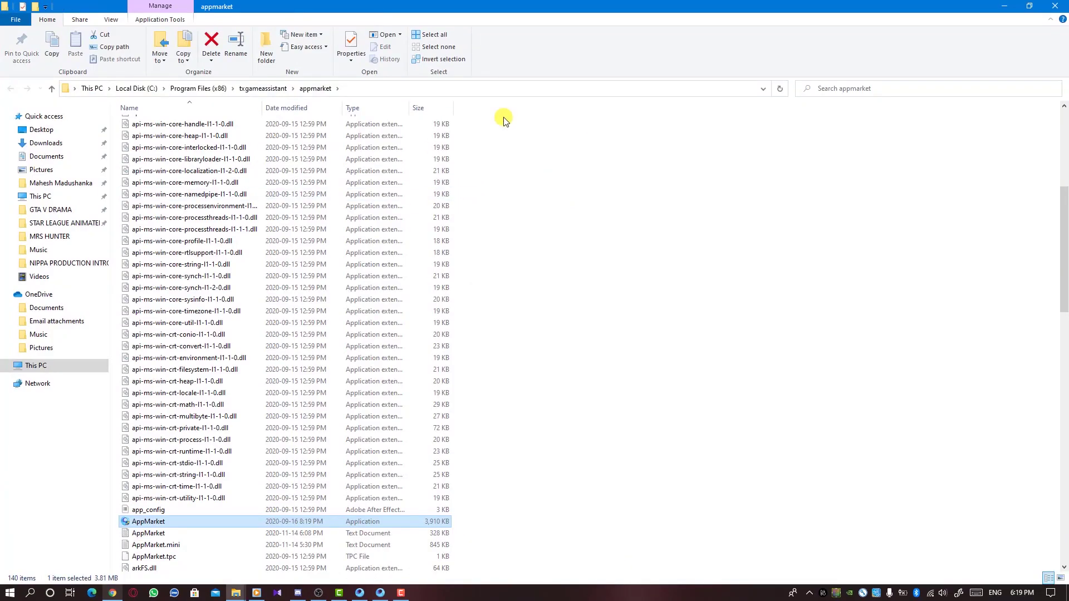
pyautogui.scroll(7, 299, 184)
pyautogui.scroll(-15, 305, 231)
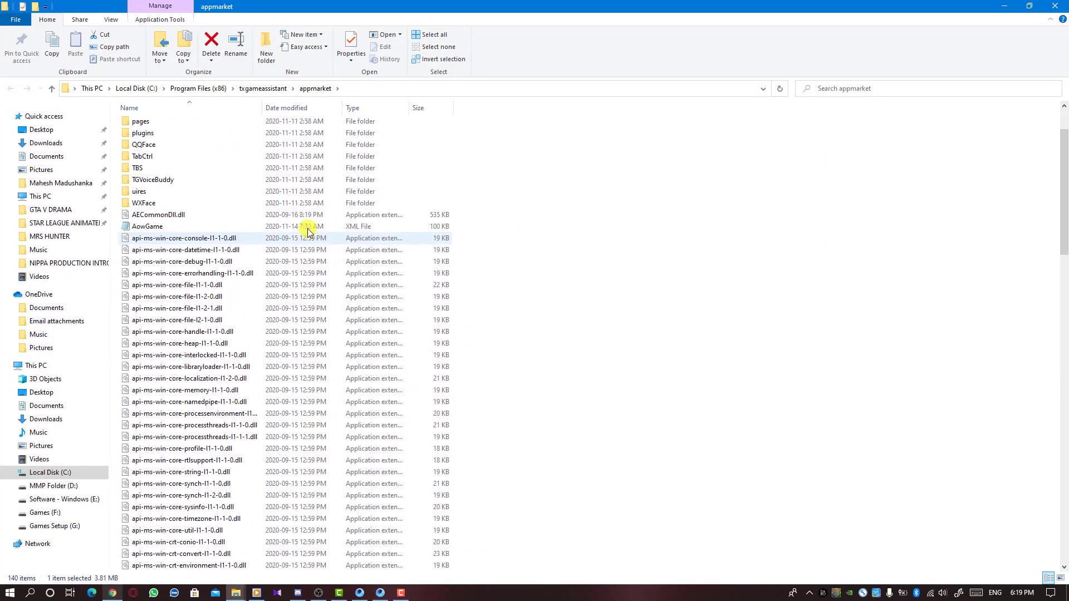
pyautogui.scroll(15, 240, 317)
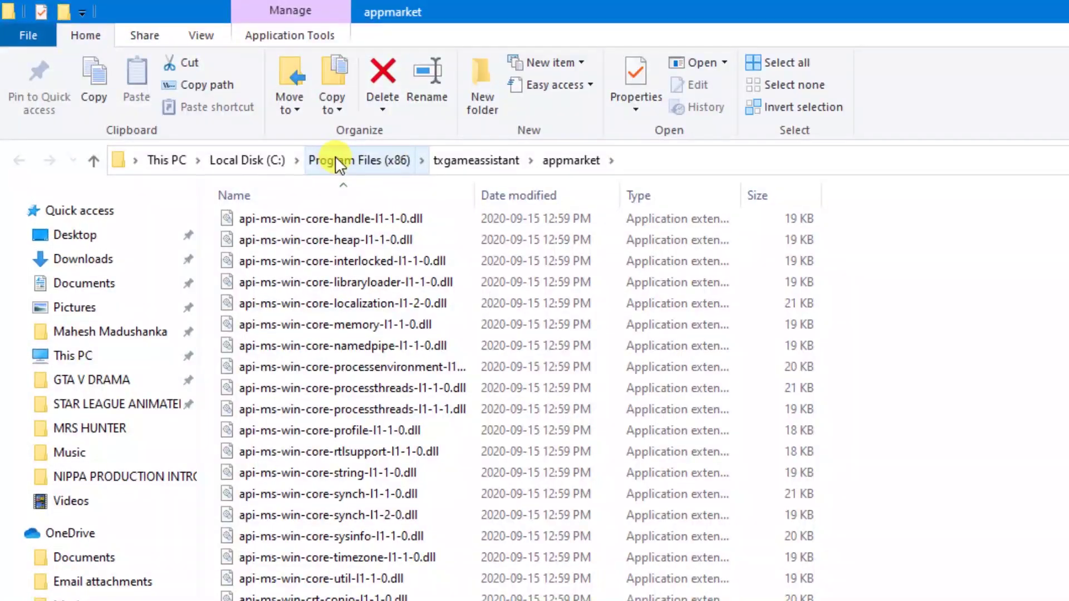
# Step: Go to Local Disk (C:), check the contents of its Temp folder, and return to the drive
pyautogui.click(268, 162)
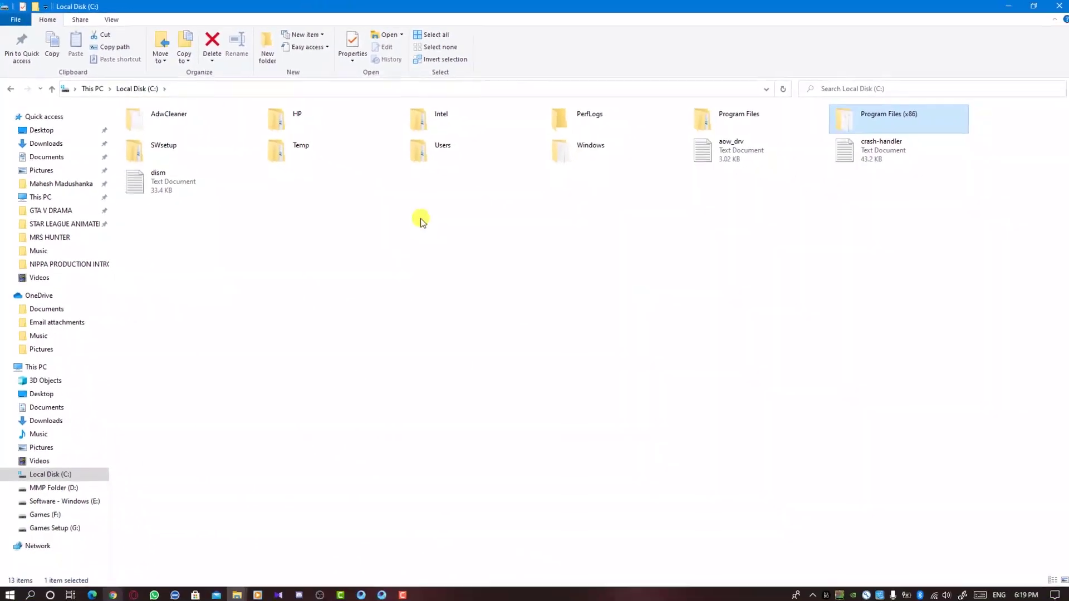
pyautogui.click(299, 153)
pyautogui.doubleClick(483, 248)
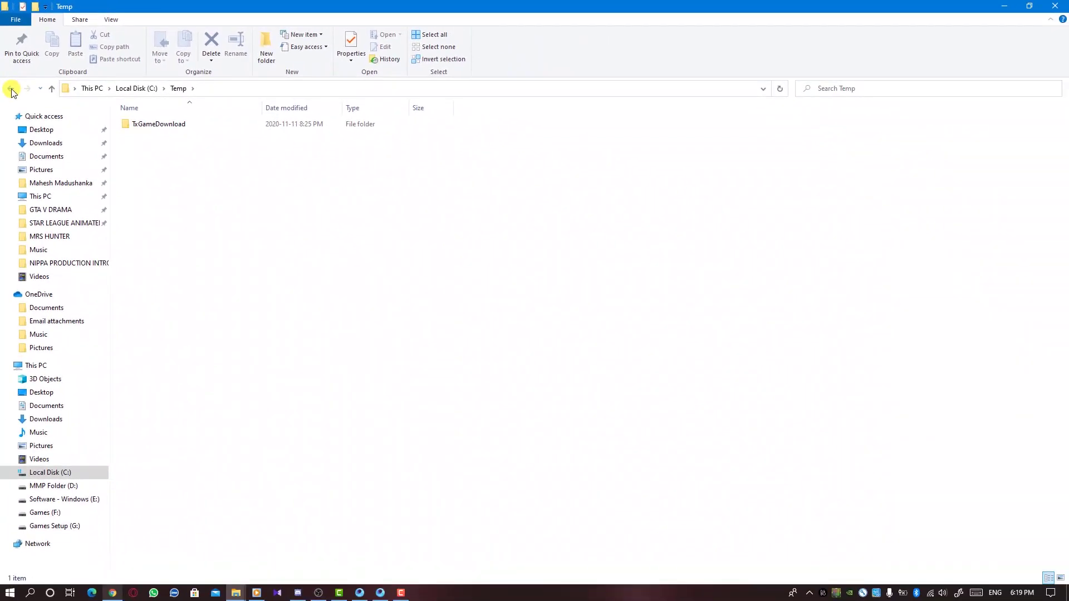
pyautogui.click(17, 144)
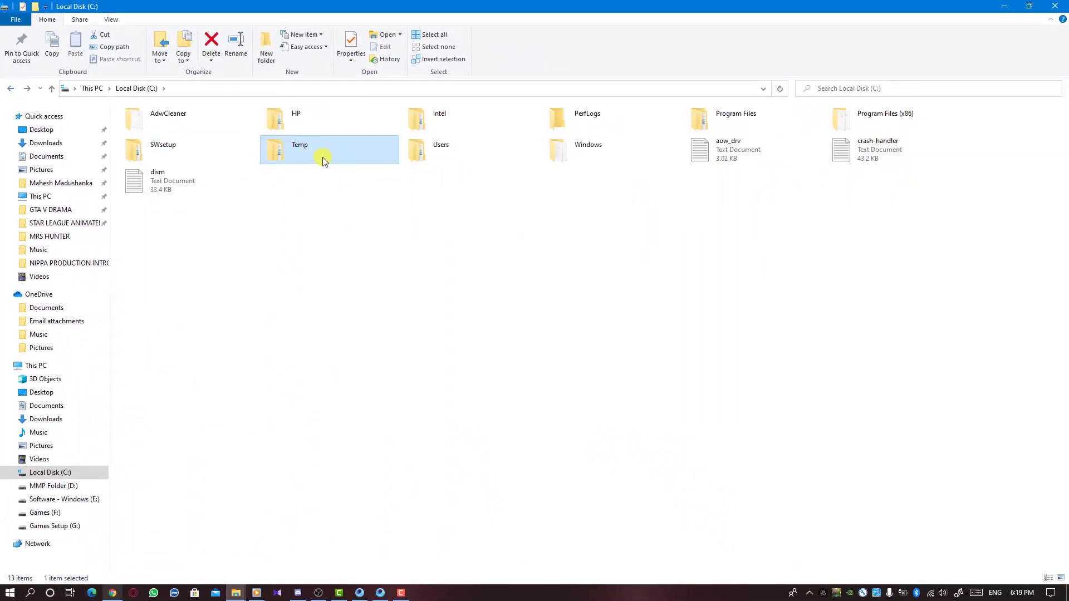
# Step: Find the txgameassistant folder in Program Files (x86), view its contents, and return to Local Disk (C:)
pyautogui.doubleClick(874, 121)
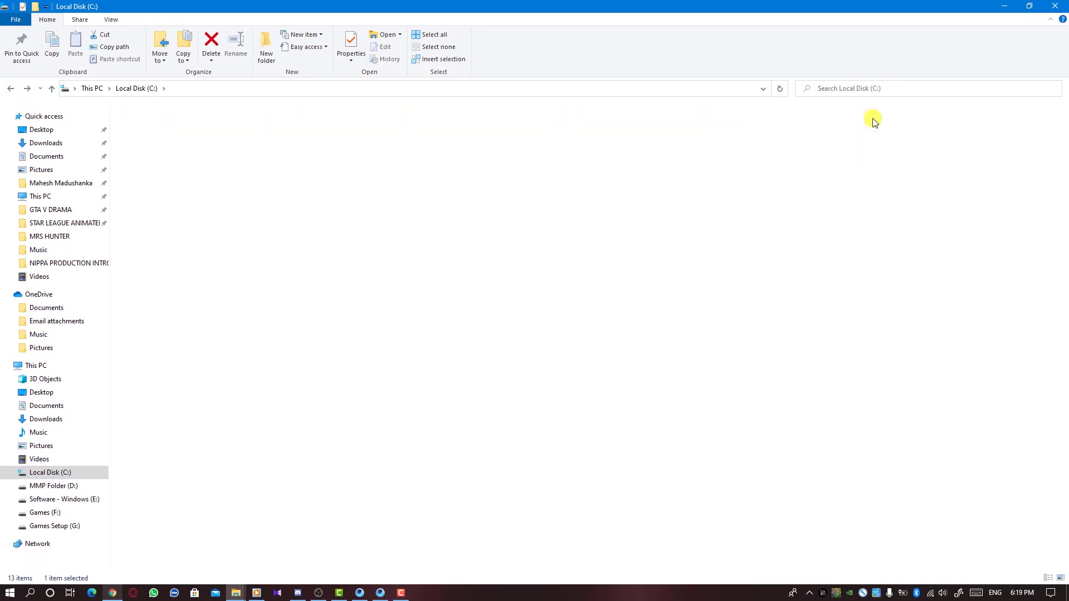
pyautogui.scroll(-19, 269, 322)
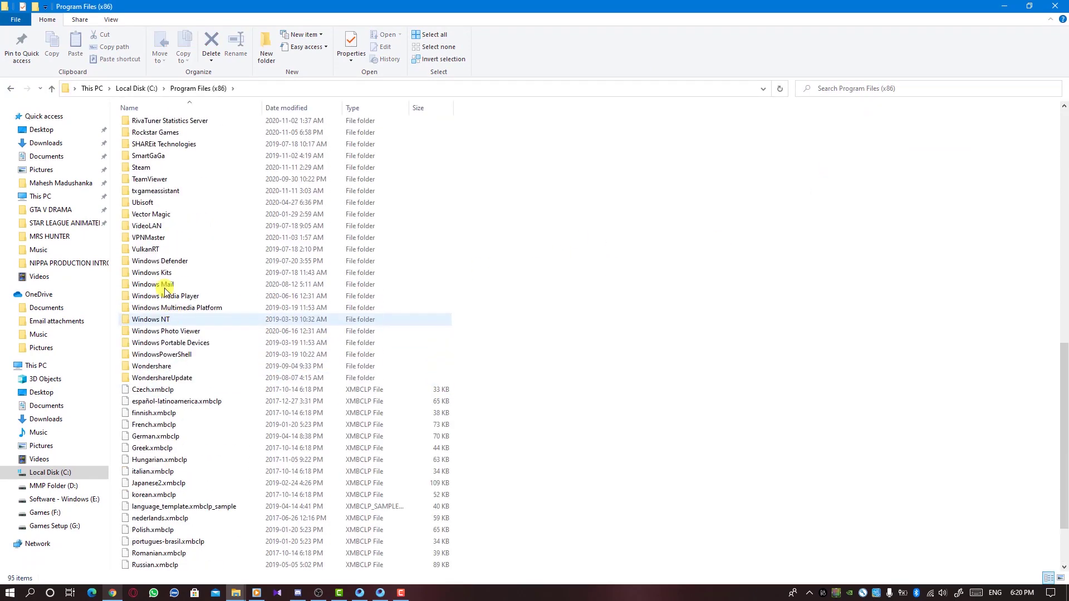
pyautogui.click(155, 191)
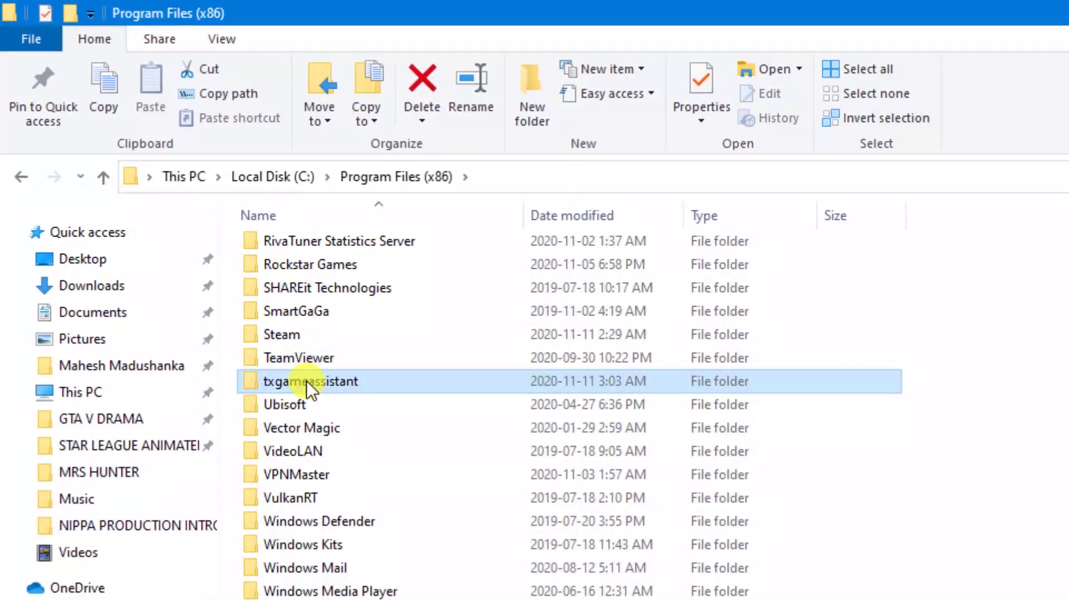
pyautogui.doubleClick(307, 381)
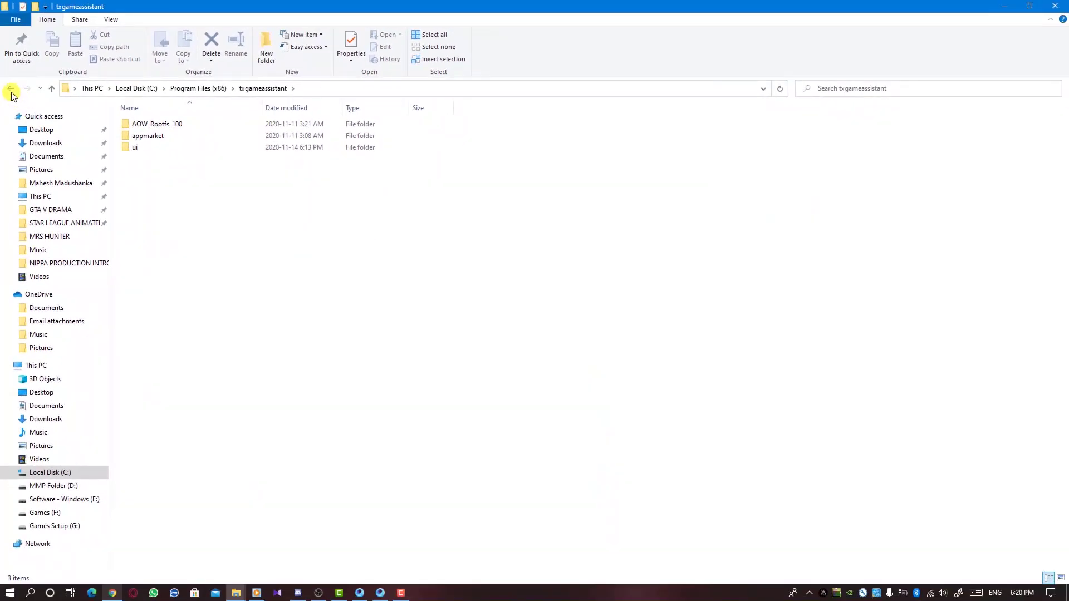
pyautogui.click(11, 90)
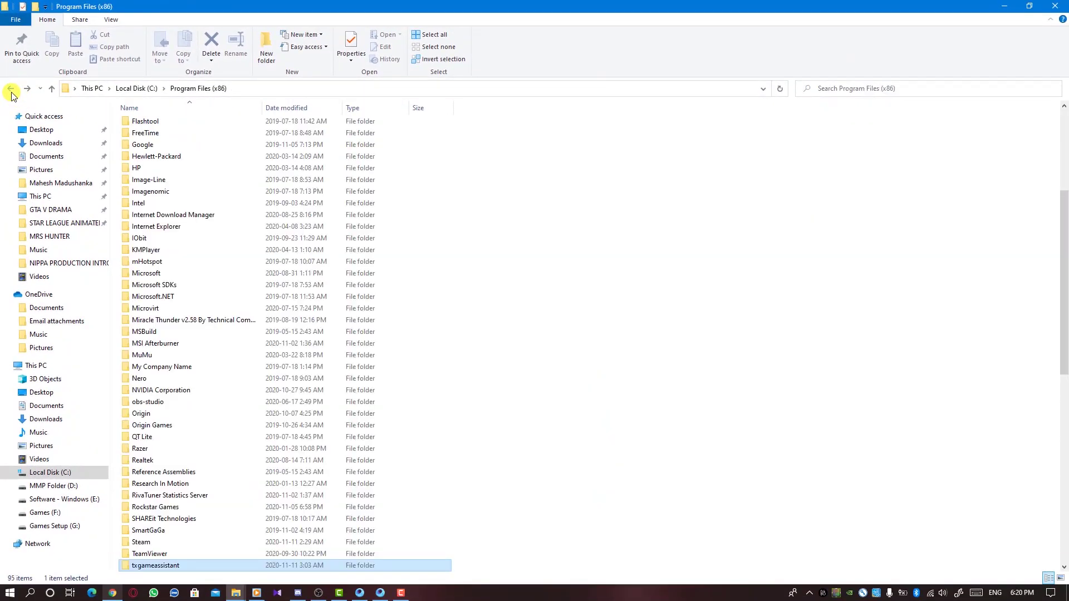
pyautogui.click(11, 89)
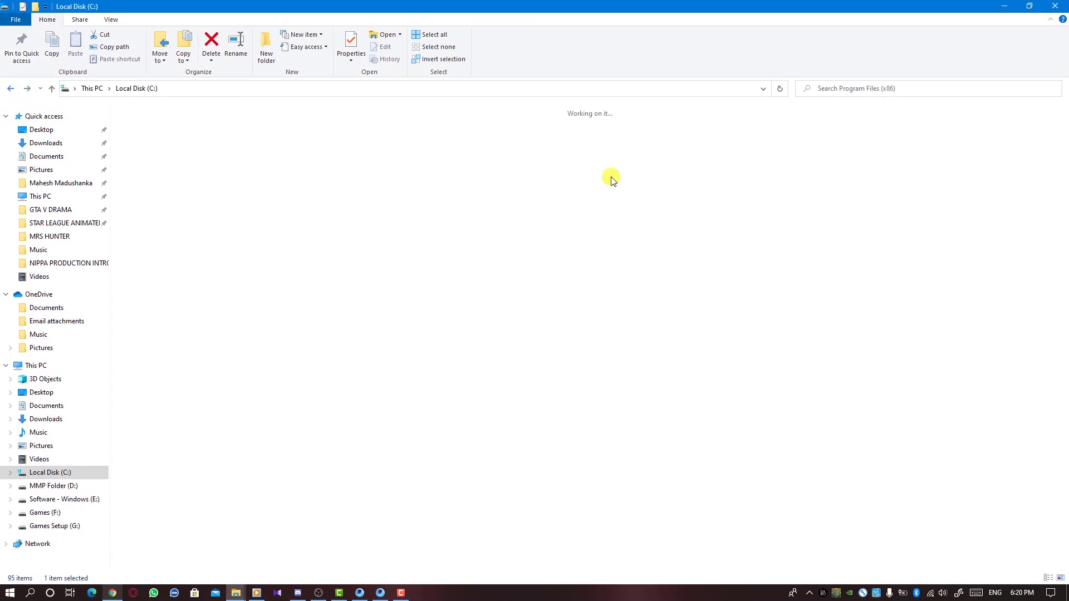
# Step: Look through the Program Files folder on Local Disk (C:) and return to the drive
pyautogui.doubleClick(732, 119)
pyautogui.scroll(-2, 278, 334)
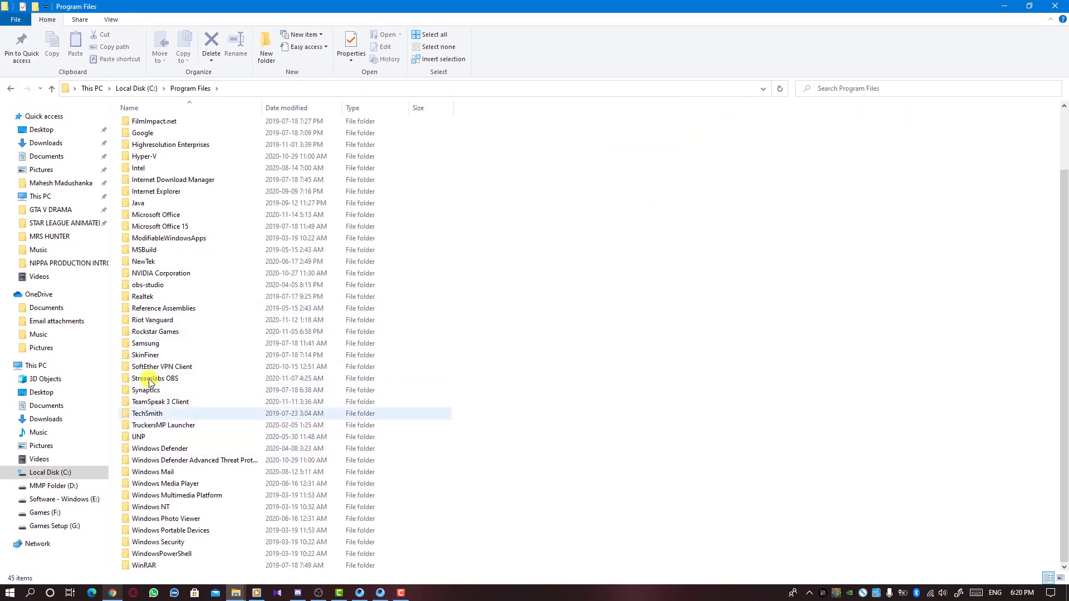
pyautogui.click(11, 89)
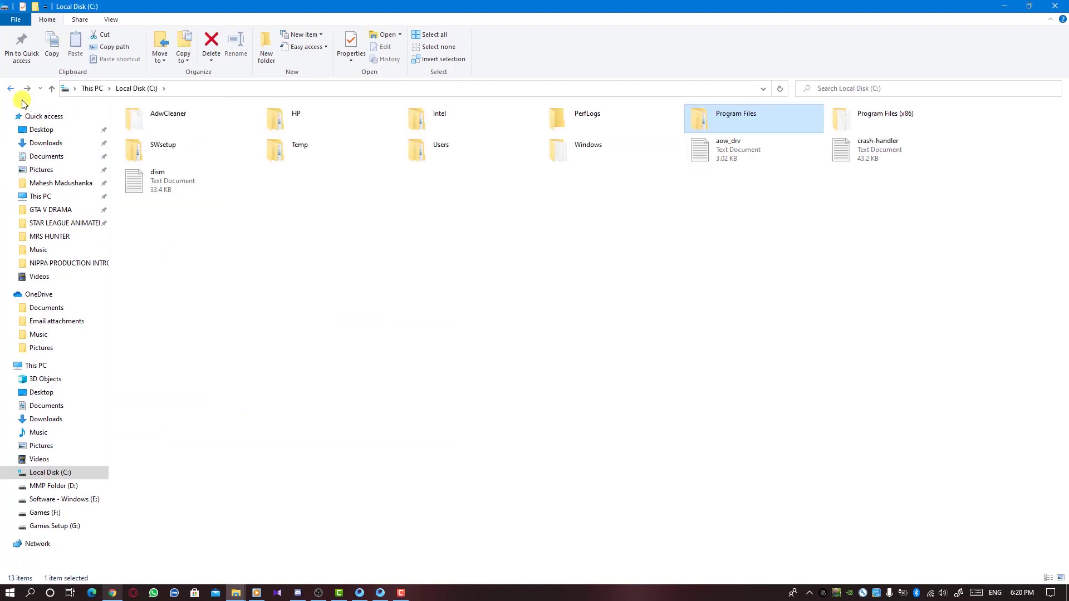
# Step: Turn on the display of hidden items on Local Disk (C:)
pyautogui.click(467, 271)
pyautogui.click(111, 20)
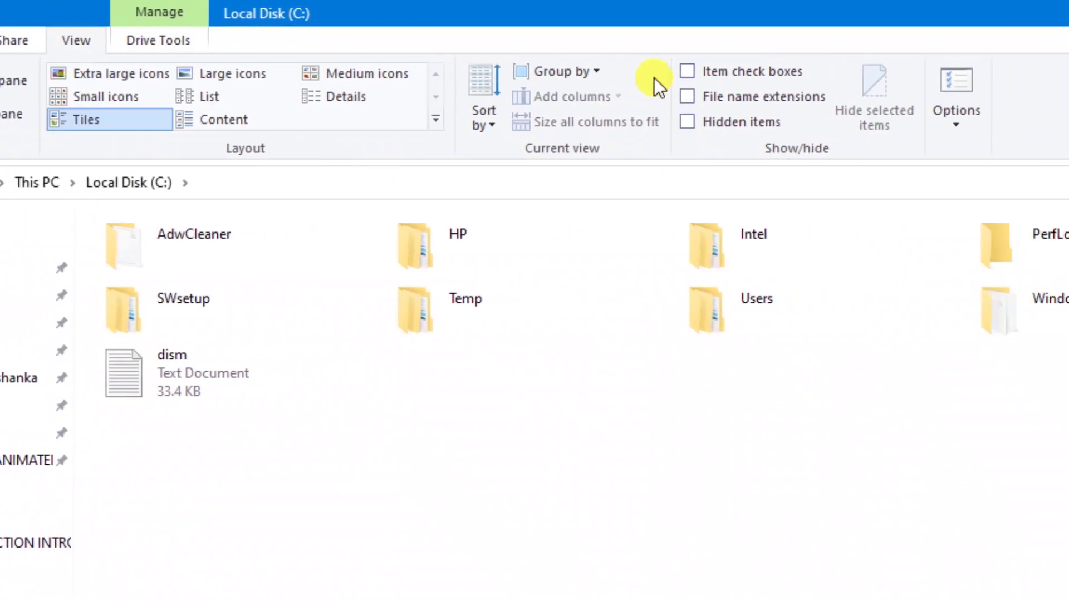
pyautogui.click(576, 123)
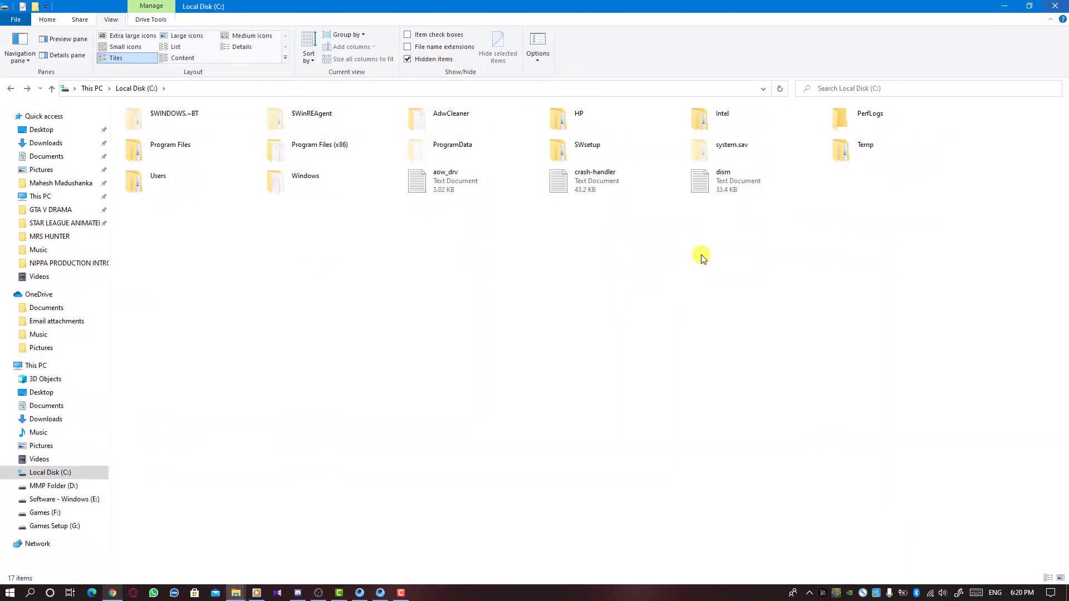
# Step: Open the user profile's AppData folder under Users, enter Local, and find the Tencent folder
pyautogui.doubleClick(187, 177)
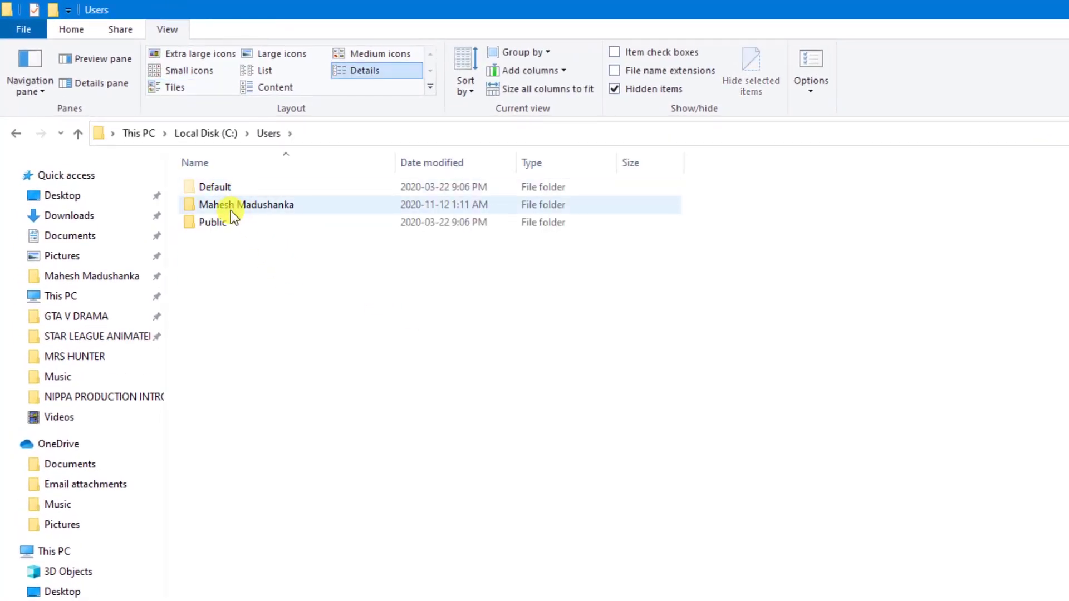
pyautogui.doubleClick(218, 206)
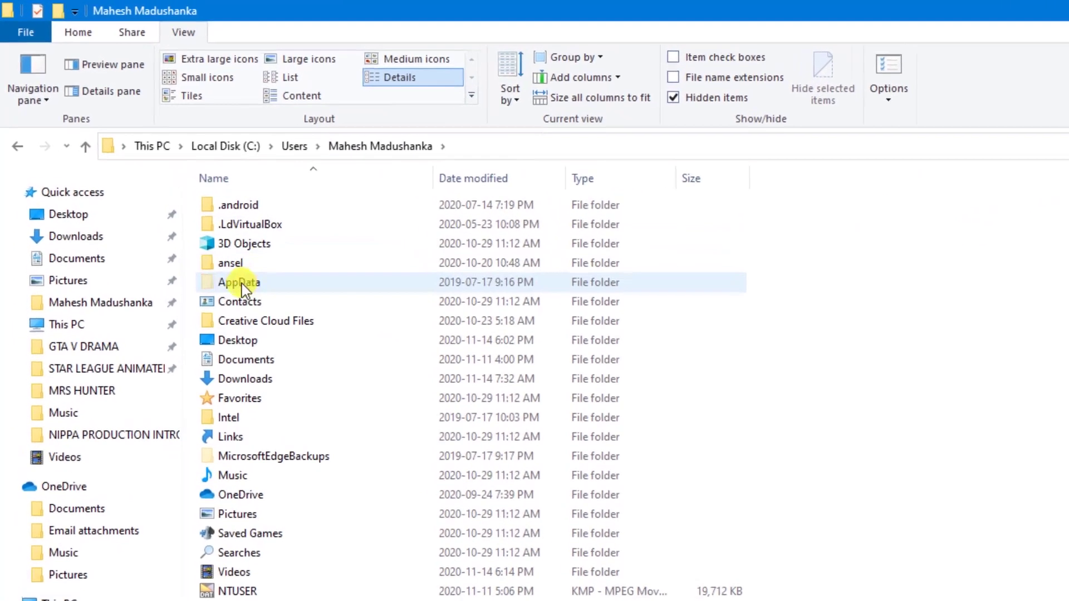
pyautogui.click(262, 293)
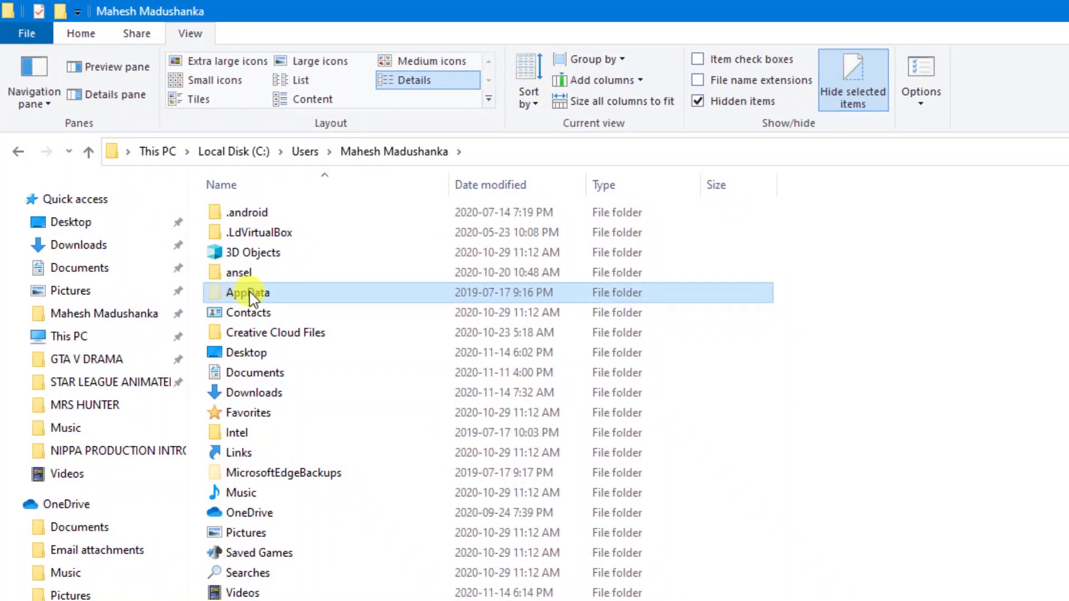
pyautogui.doubleClick(254, 296)
pyautogui.doubleClick(239, 210)
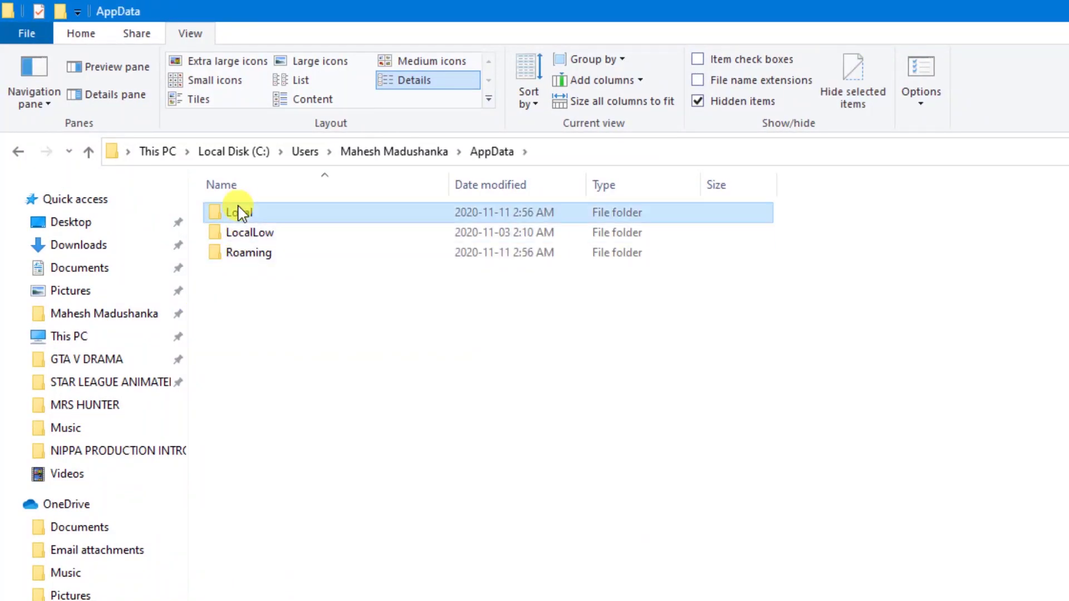
pyautogui.scroll(-14, 394, 382)
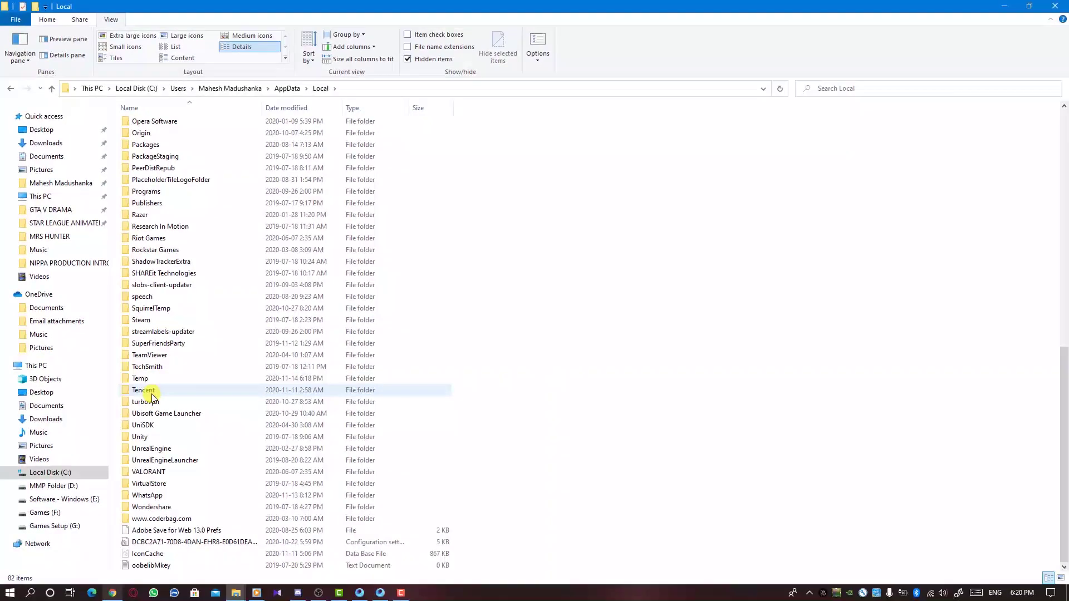
pyautogui.click(149, 391)
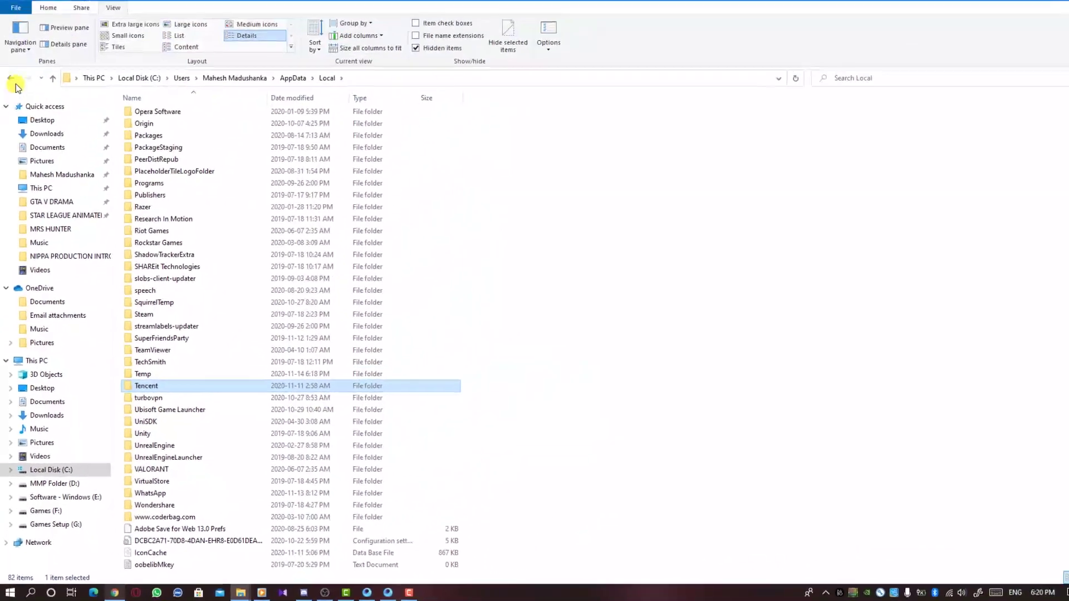
# Step: Check the LocalLow folder in AppData for emulator folders and return to AppData
pyautogui.click(14, 81)
pyautogui.doubleClick(149, 127)
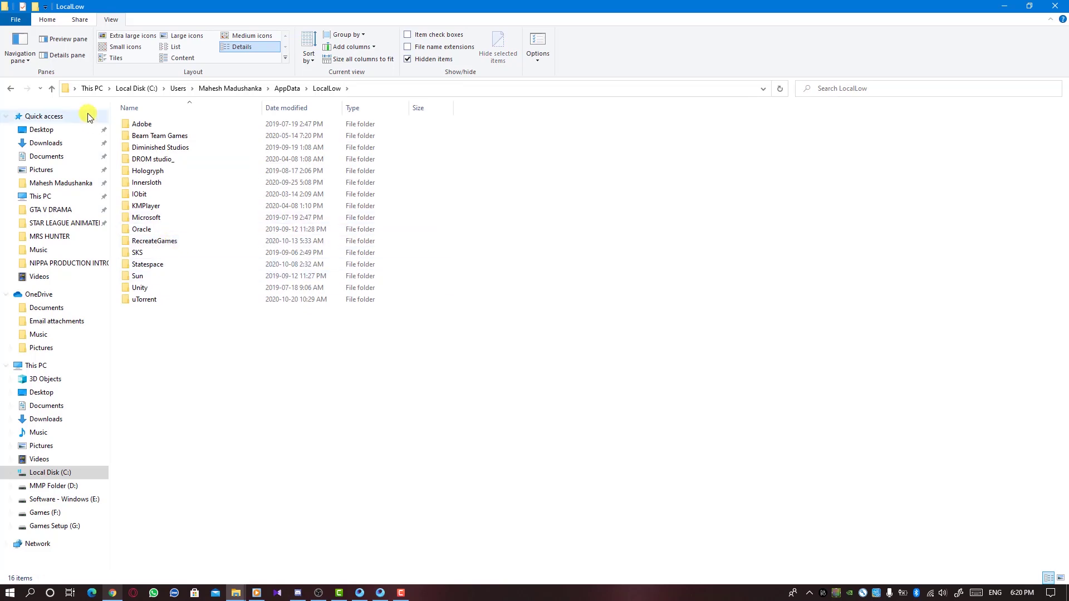
pyautogui.click(13, 91)
# Step: Find the Tencent folder in AppData's Roaming folder, view its contents, and go back
pyautogui.click(157, 149)
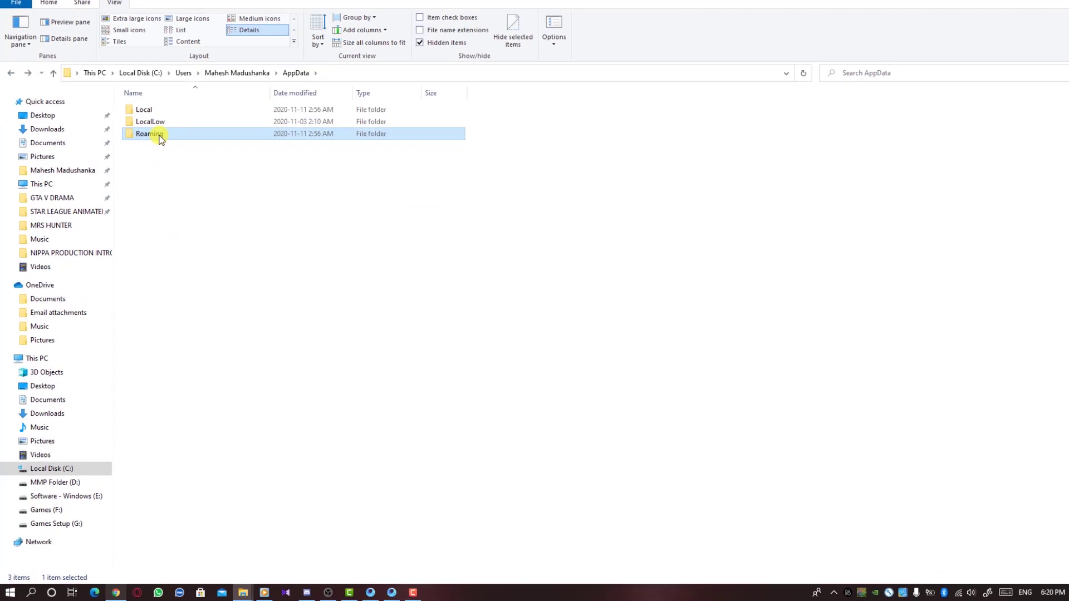
pyautogui.doubleClick(158, 136)
pyautogui.scroll(-15, 274, 329)
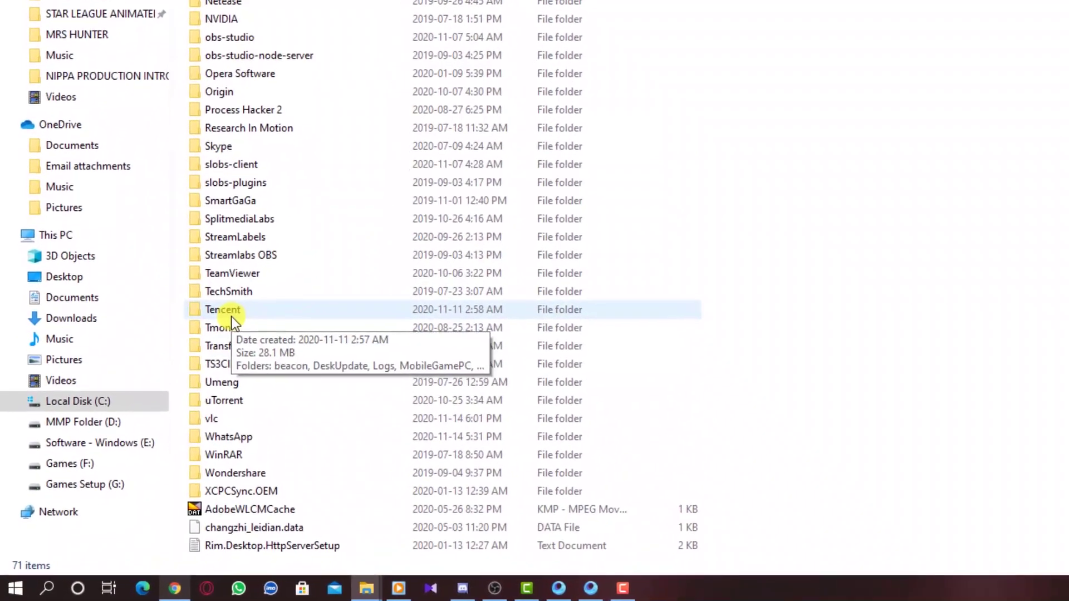
pyautogui.doubleClick(223, 310)
pyautogui.click(12, 91)
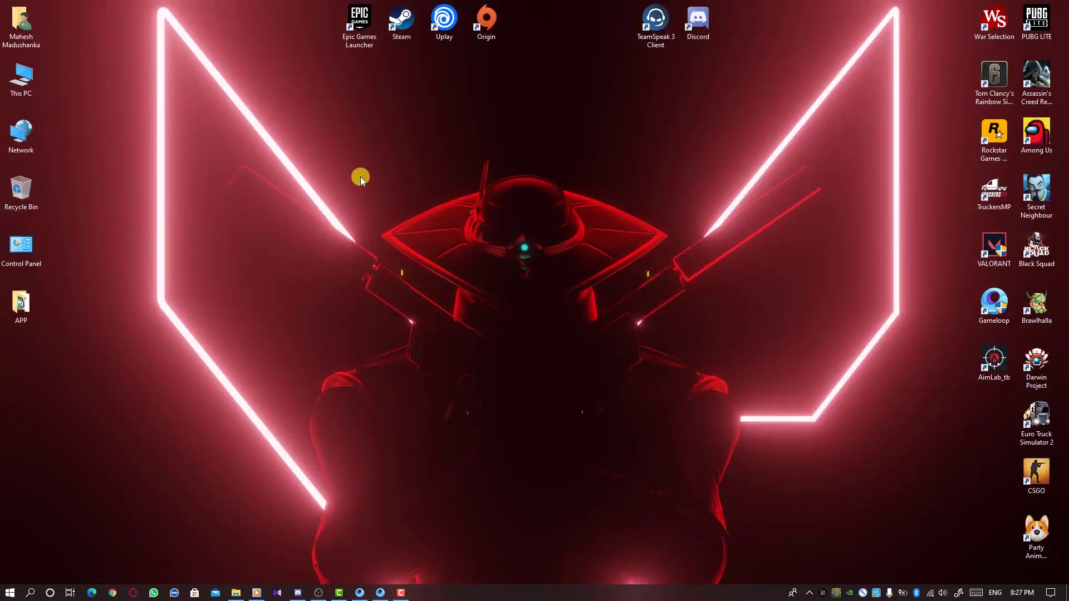
# Step: Open This PC from the desktop and maximize its window
pyautogui.rightClick(20, 67)
pyautogui.press('Escape')
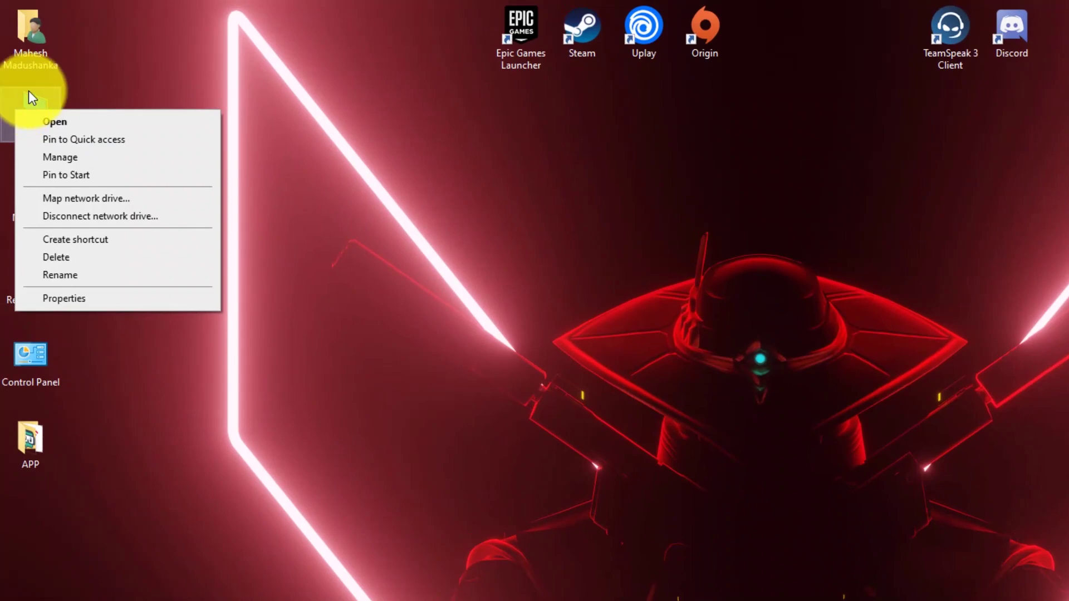
pyautogui.doubleClick(29, 96)
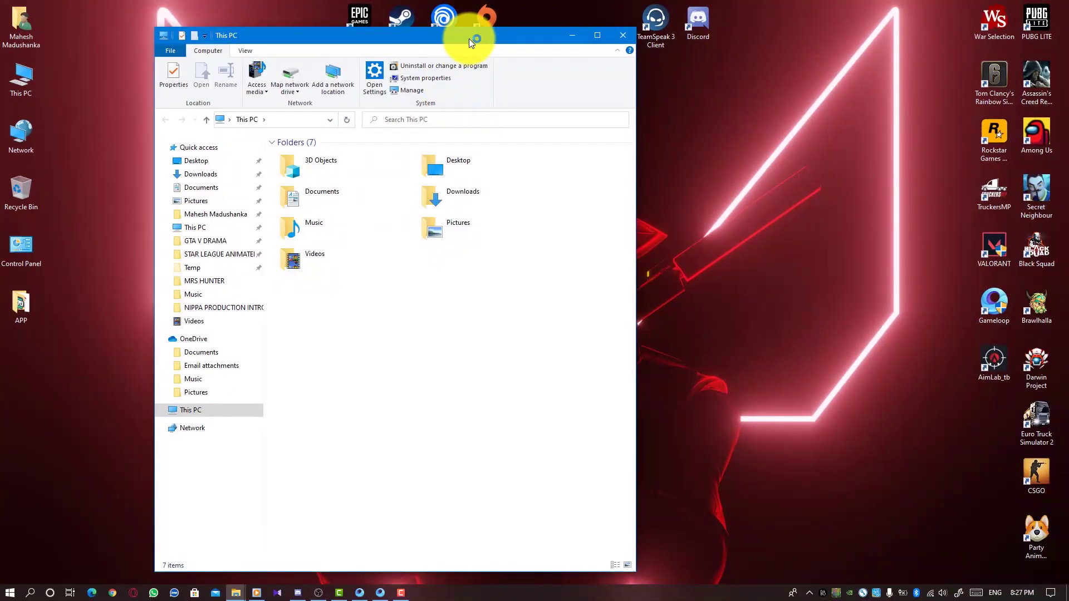
pyautogui.doubleClick(469, 37)
# Step: Open the properties of Local Disk (C:), start Disk Cleanup, and place its window beside the properties dialog
pyautogui.rightClick(170, 218)
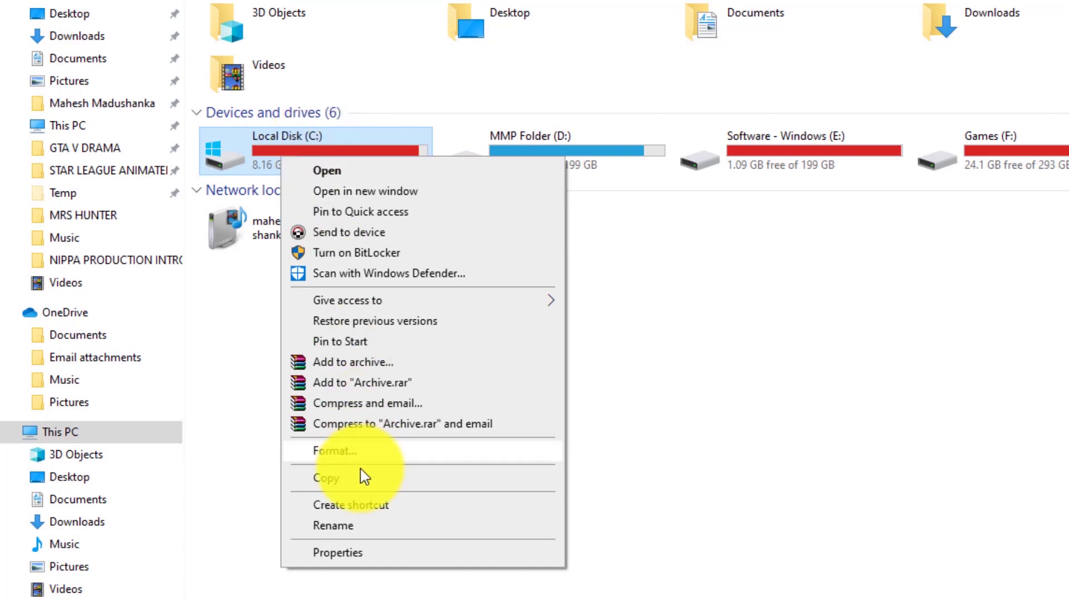
pyautogui.click(350, 552)
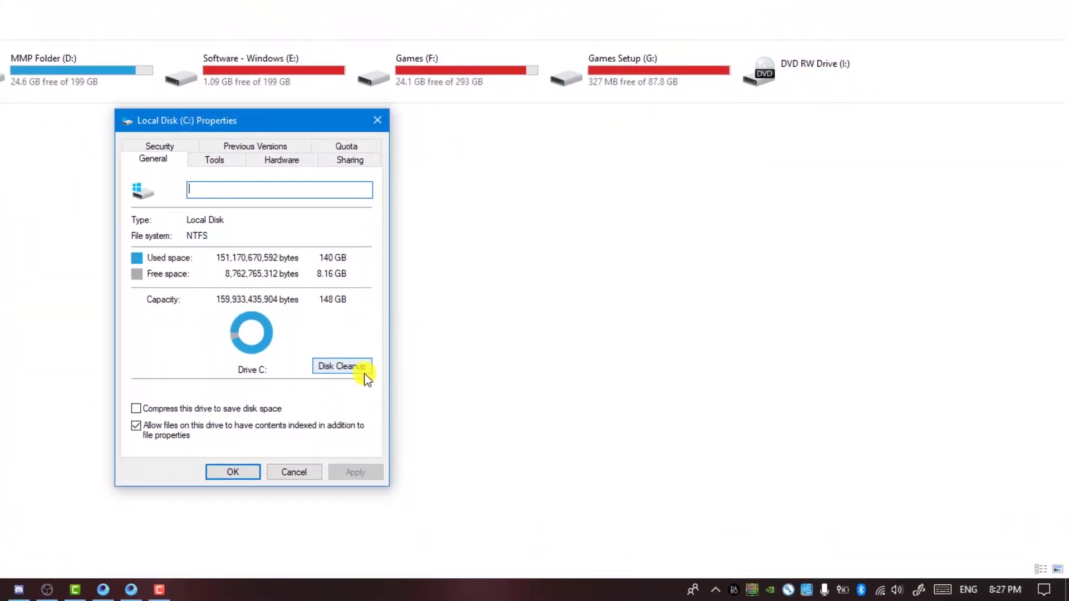
pyautogui.click(338, 371)
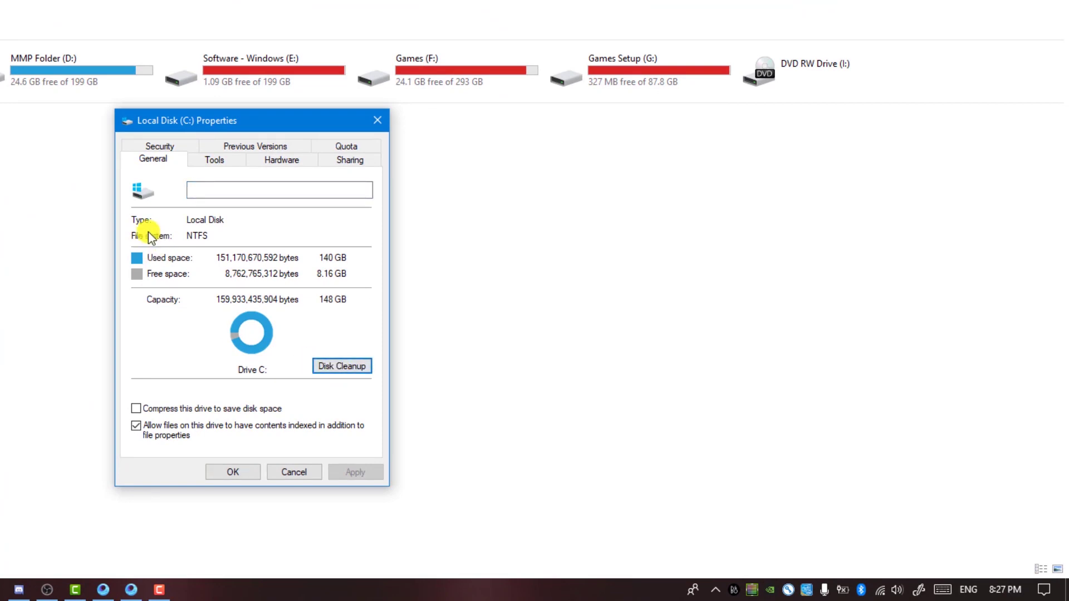
pyautogui.moveTo(345, 137); pyautogui.dragTo(573, 221)
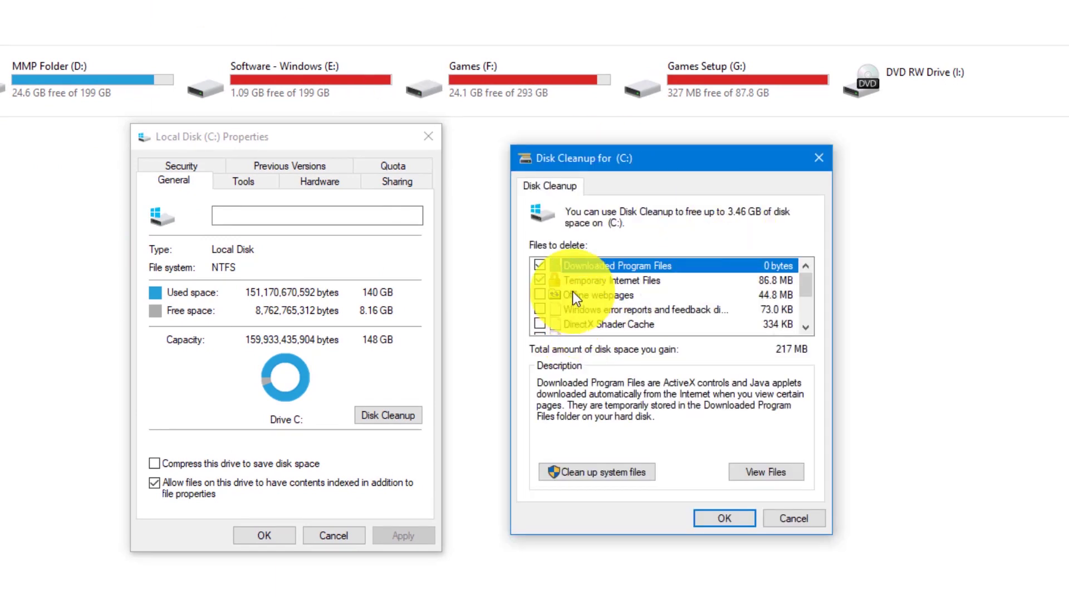
# Step: Include Recycle Bin and Temporary files in the files to delete
pyautogui.scroll(-2, 557, 283)
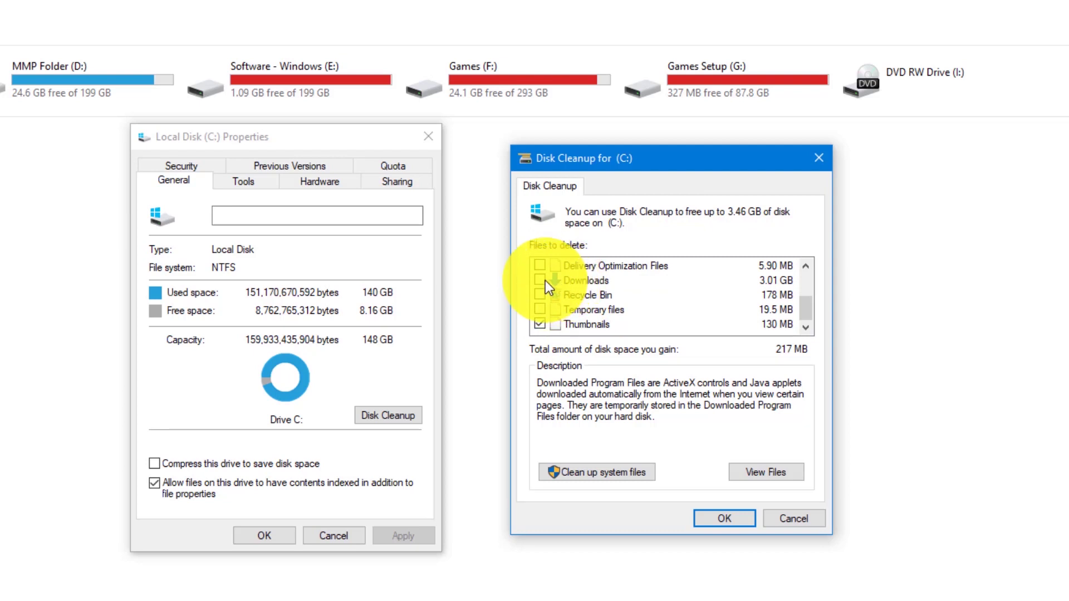
pyautogui.click(539, 295)
pyautogui.click(539, 308)
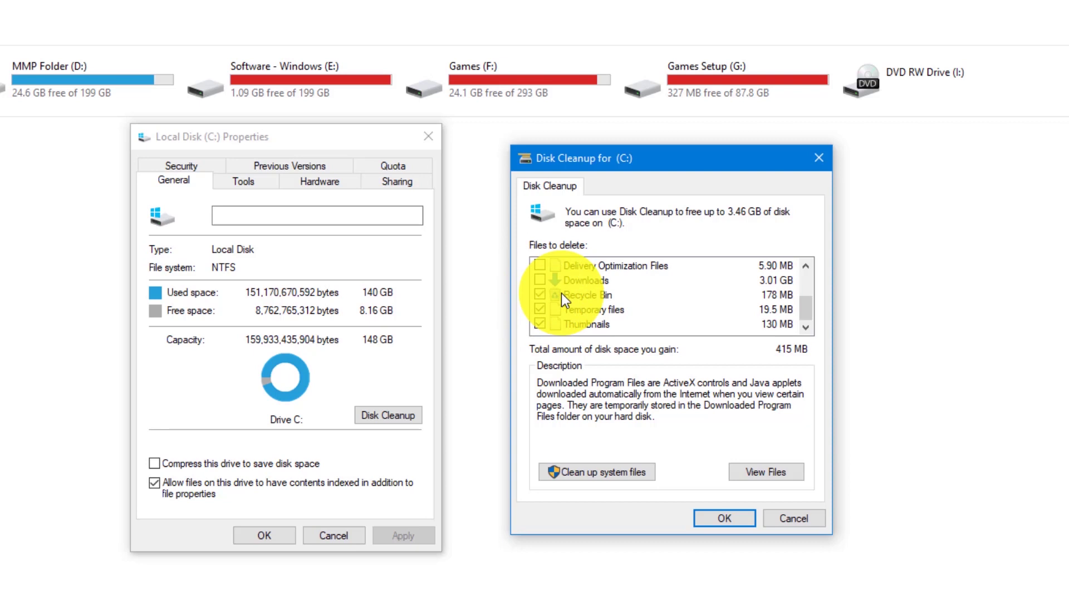
# Step: Also include Offline webpages, Windows error reports, DirectX Shader Cache and Delivery Optimization Files in the cleanup
pyautogui.scroll(2, 560, 300)
pyautogui.click(550, 310)
pyautogui.click(538, 295)
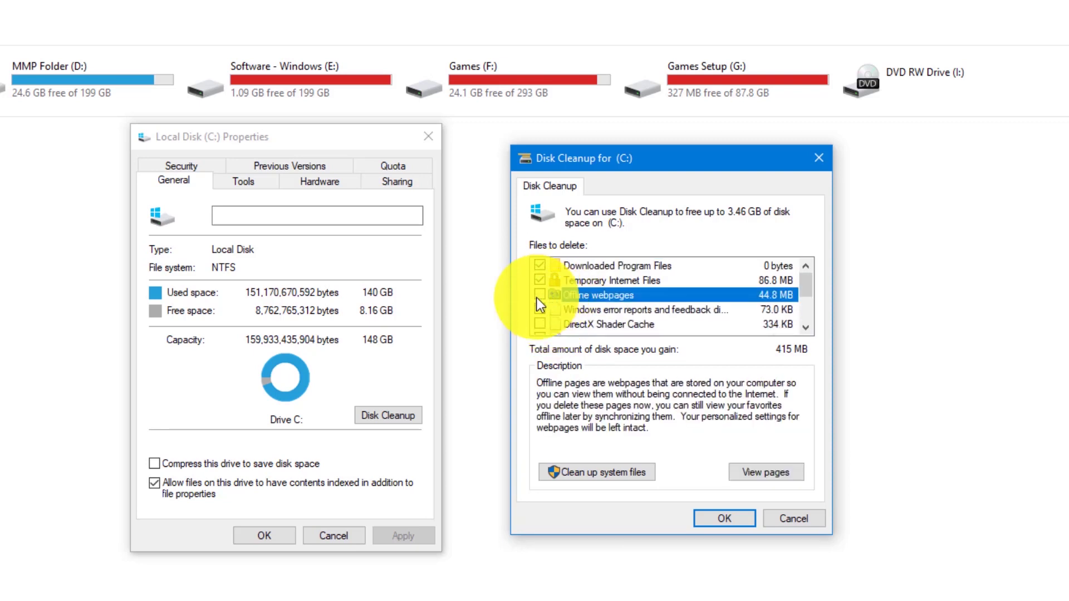
pyautogui.click(540, 310)
pyautogui.click(539, 324)
pyautogui.scroll(-2, 560, 318)
pyautogui.click(539, 280)
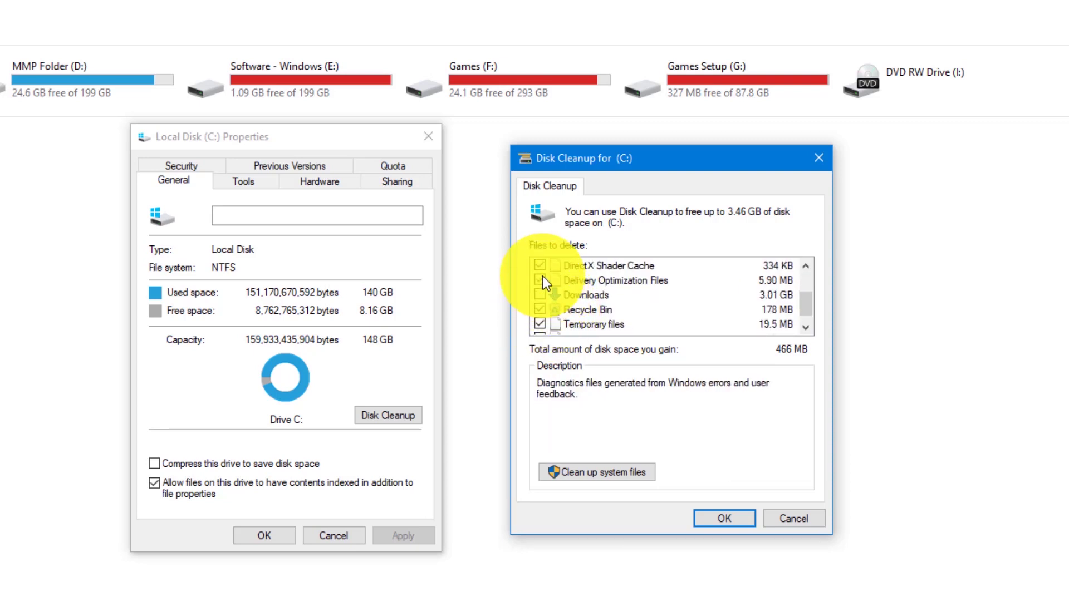
# Step: Review the file categories, leave Downloads excluded, and run the cleanup of drive C:, confirming the deletion
pyautogui.click(724, 297)
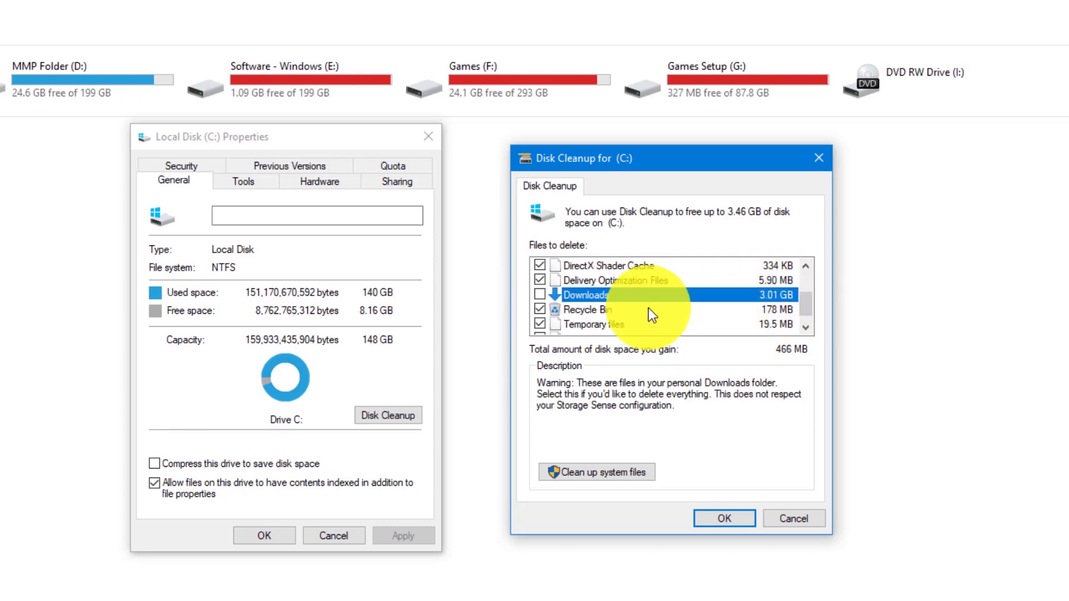
pyautogui.scroll(2, 684, 312)
pyautogui.scroll(-1, 686, 305)
pyautogui.scroll(1, 686, 304)
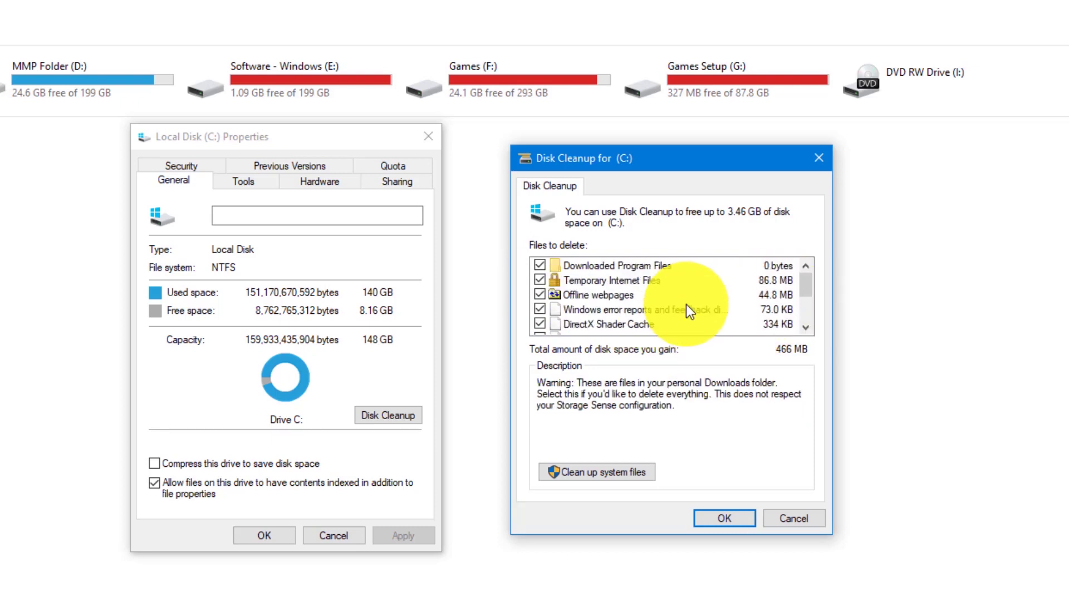
pyautogui.scroll(-2, 686, 305)
pyautogui.scroll(2, 660, 296)
pyautogui.scroll(-2, 637, 288)
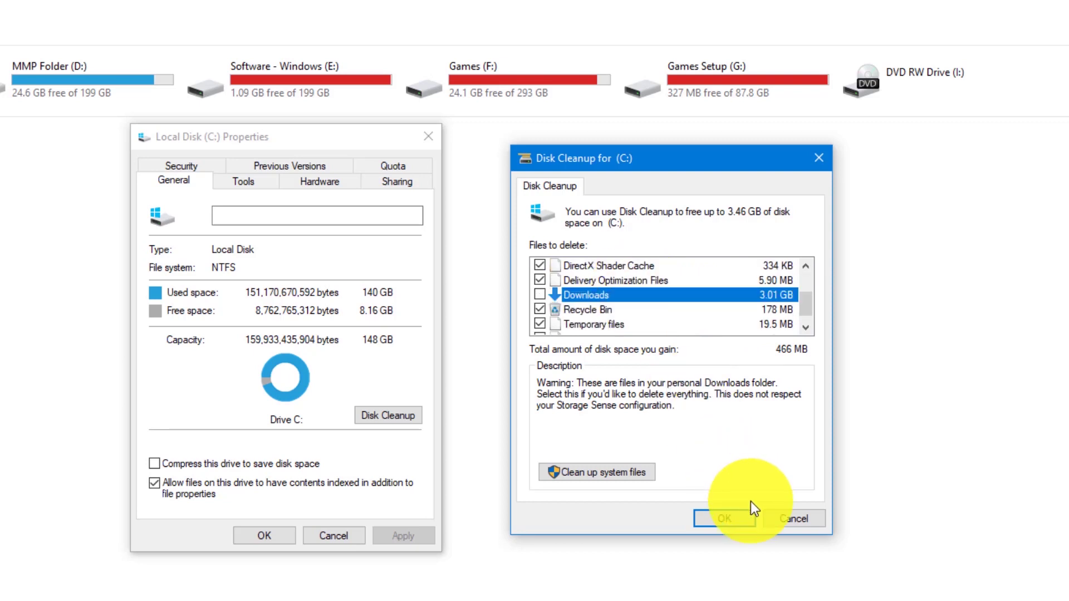
pyautogui.click(721, 516)
pyautogui.click(410, 223)
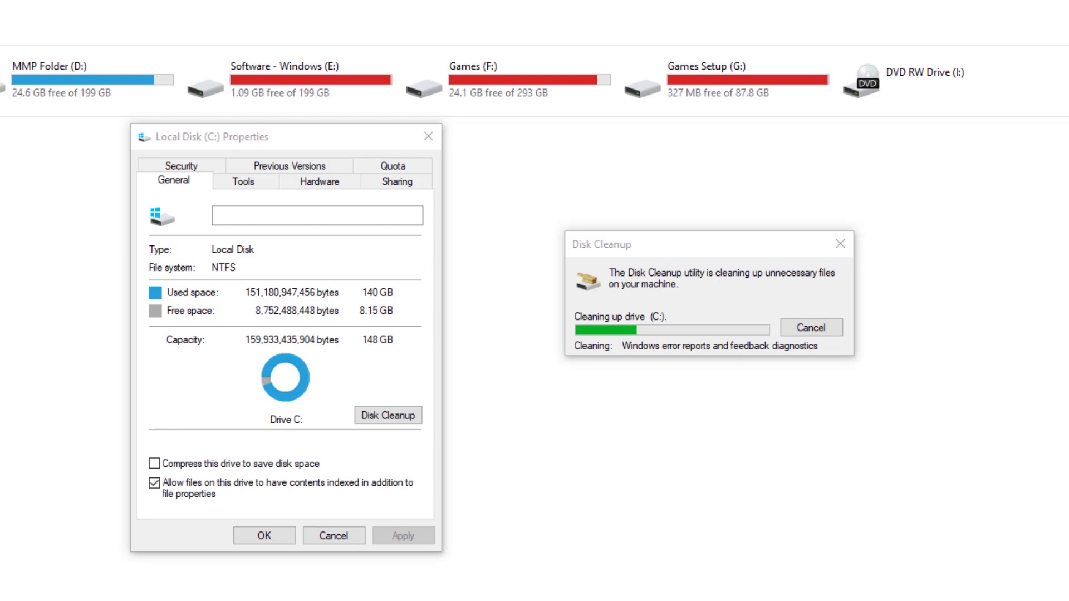
# Step: Try to compress drive C: with its subfolders and files to save disk space, and close its properties
pyautogui.click(307, 467)
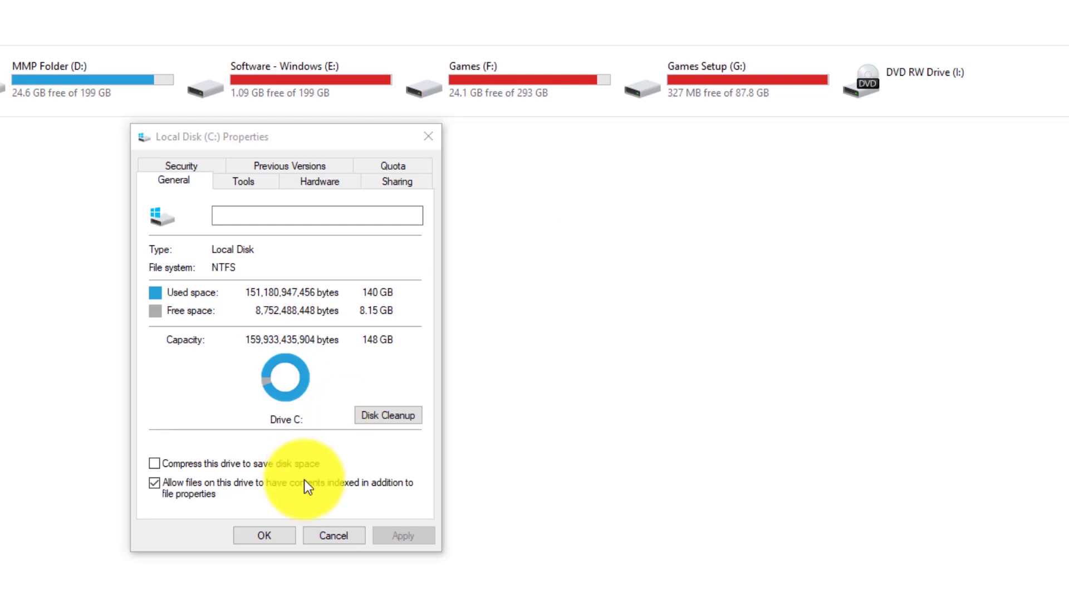
pyautogui.click(269, 539)
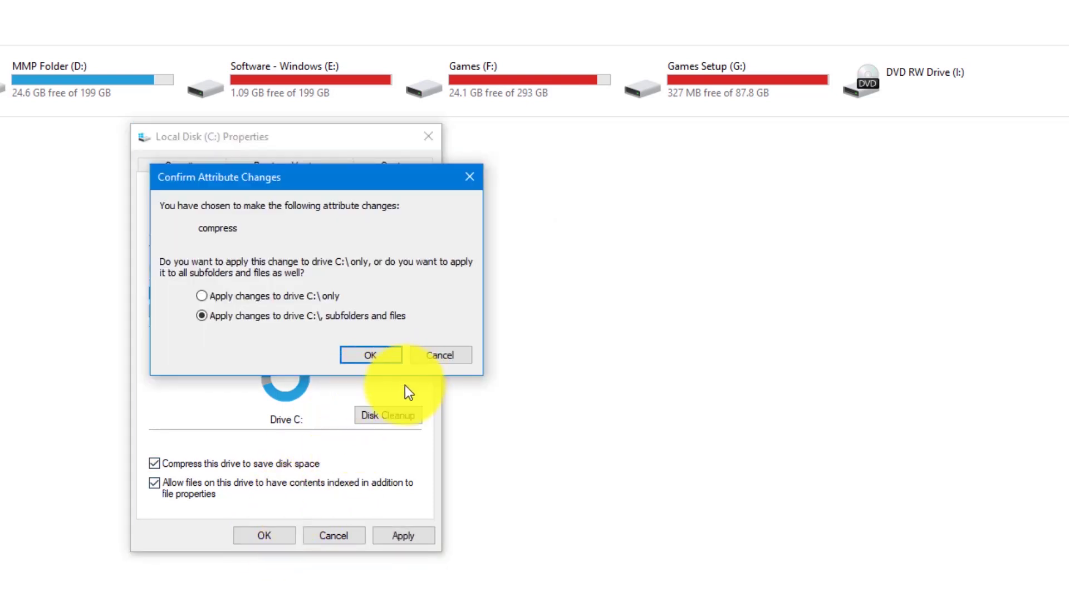
pyautogui.click(460, 359)
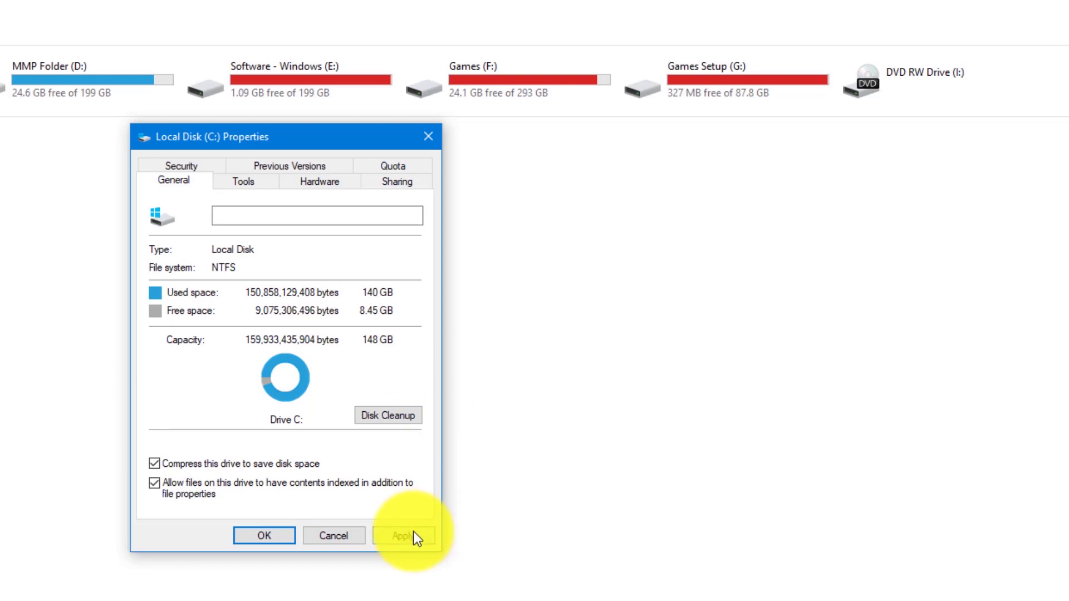
pyautogui.click(381, 533)
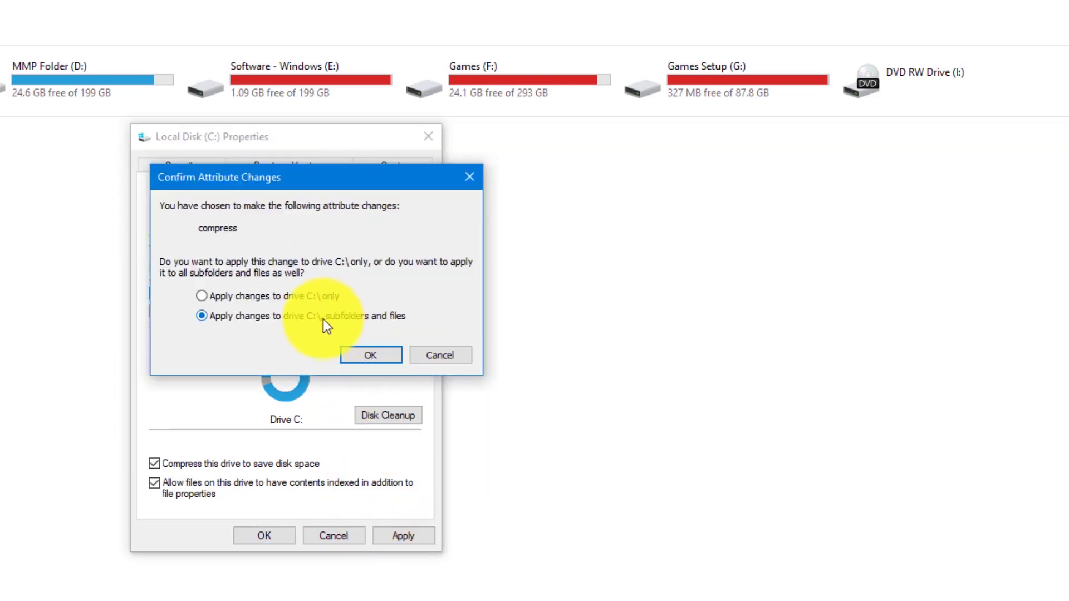
pyautogui.click(367, 359)
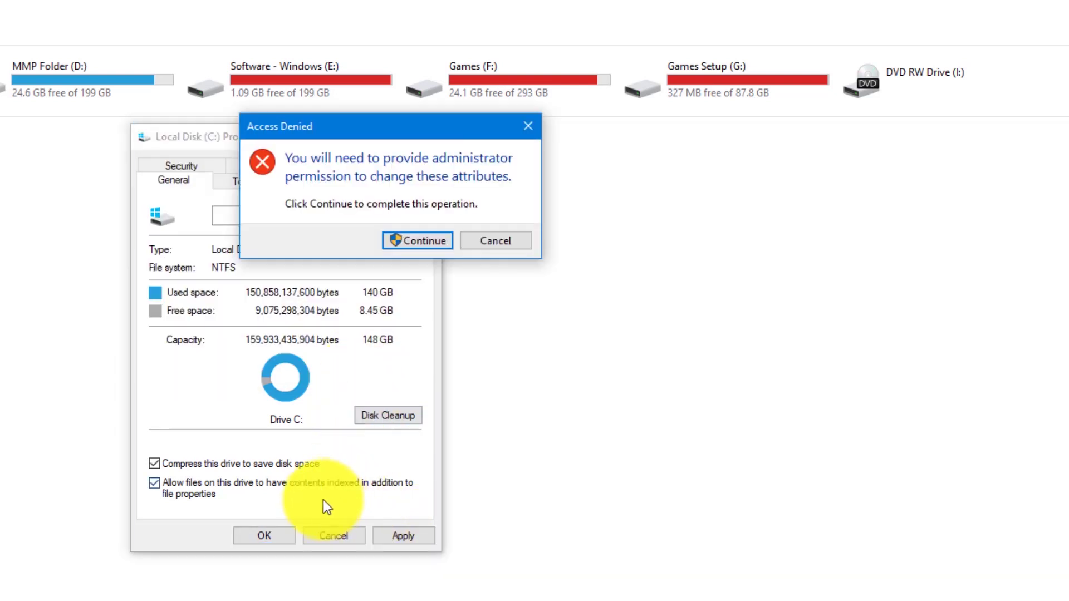
pyautogui.click(505, 246)
pyautogui.click(280, 538)
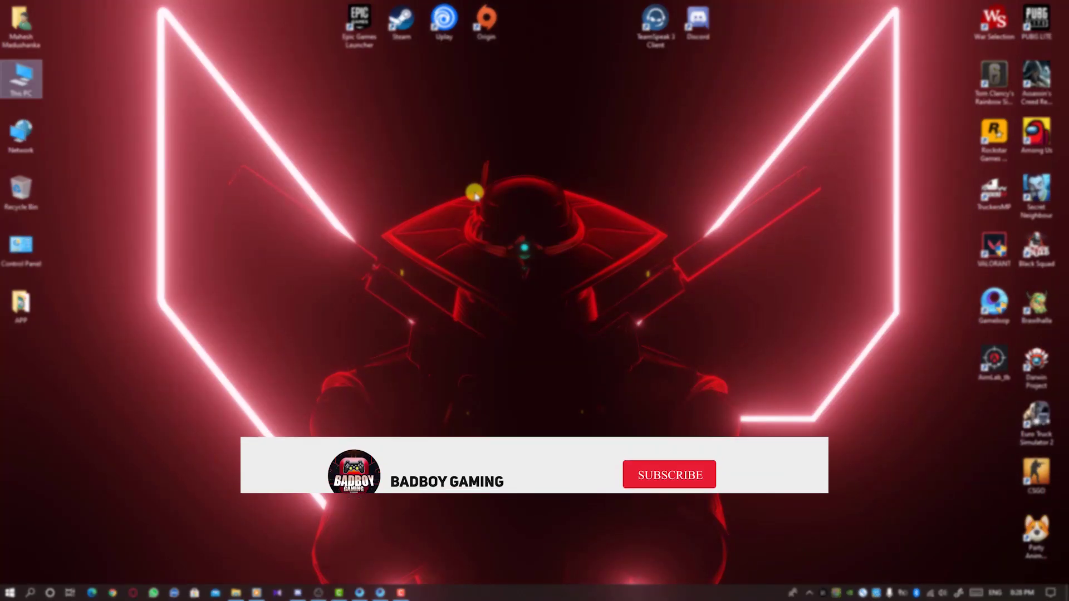
# Step: Switch to GameLoop, look at the installed games under My Games, and go to the Game Center
pyautogui.rightClick(475, 191)
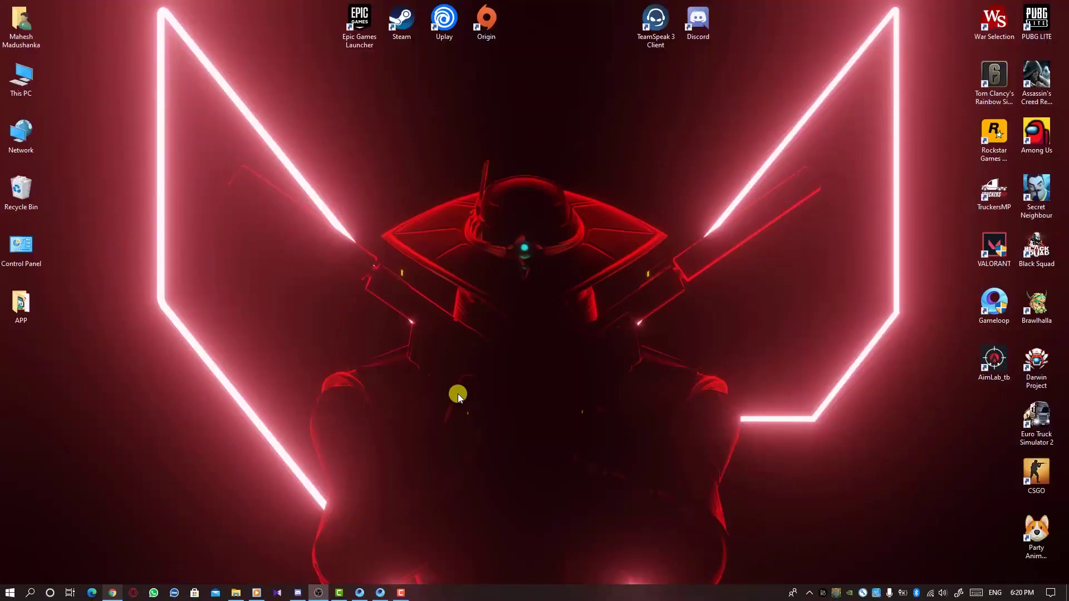
pyautogui.click(361, 593)
pyautogui.click(412, 138)
pyautogui.moveTo(525, 119); pyautogui.dragTo(581, 128)
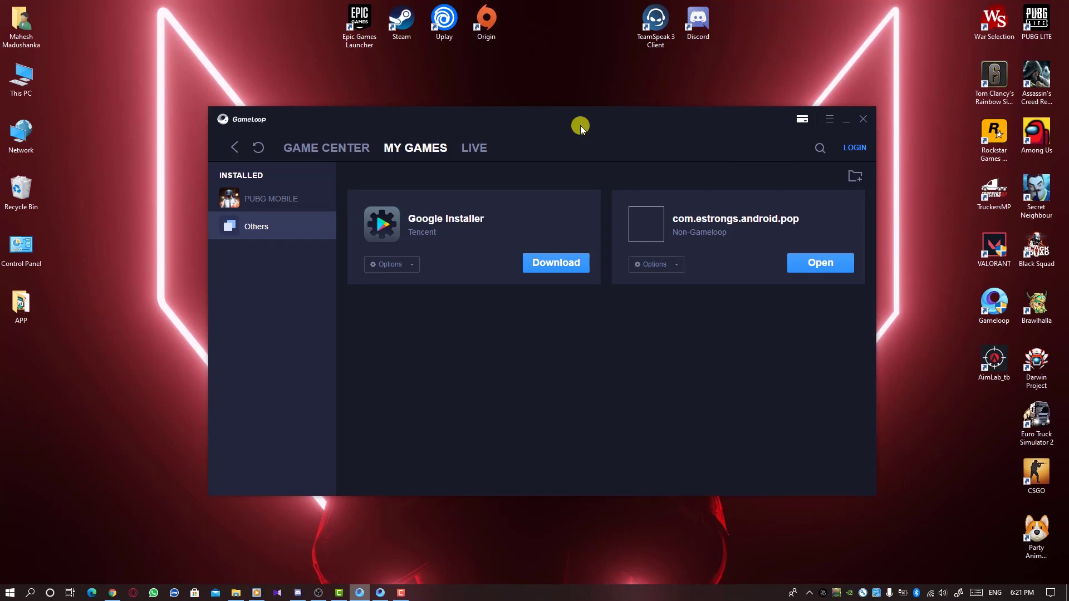
pyautogui.click(368, 144)
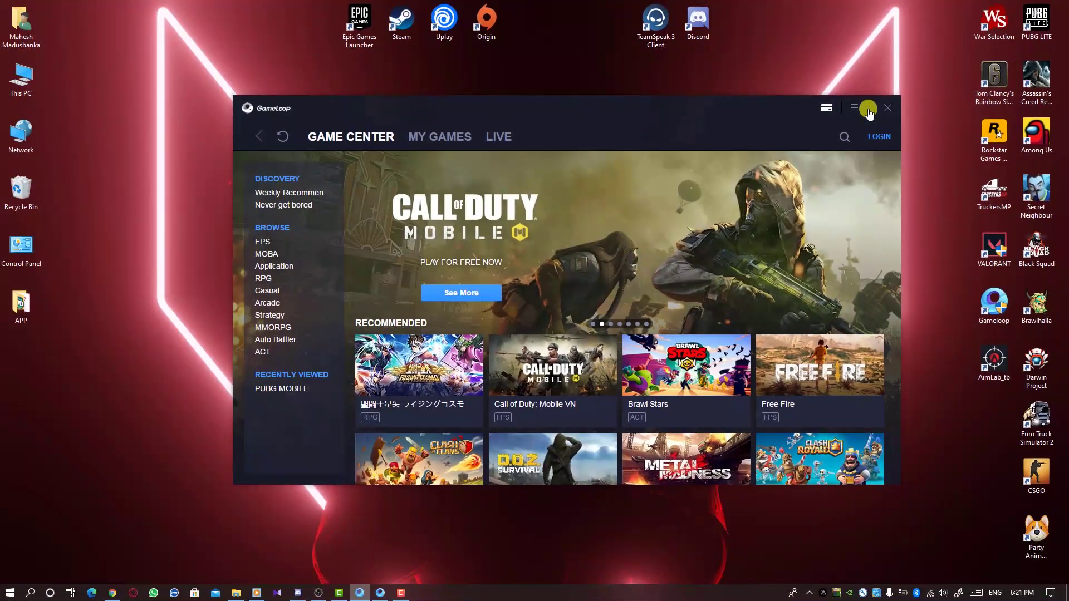
# Step: Review the Engine and PUBG MOBILE game settings in the GameLoop Setting Center, and save them
pyautogui.click(870, 109)
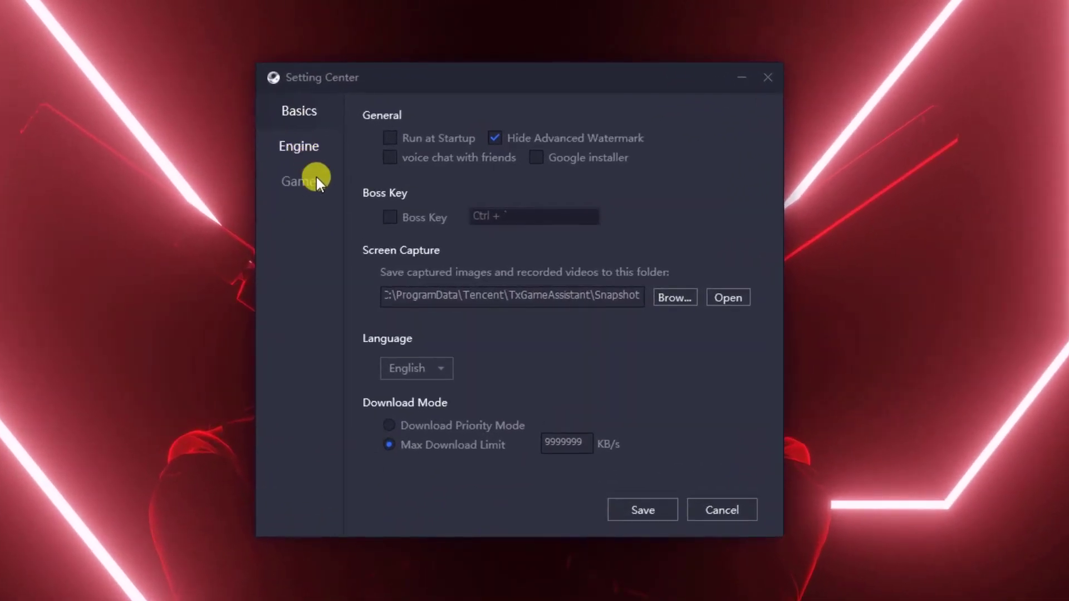
pyautogui.click(303, 181)
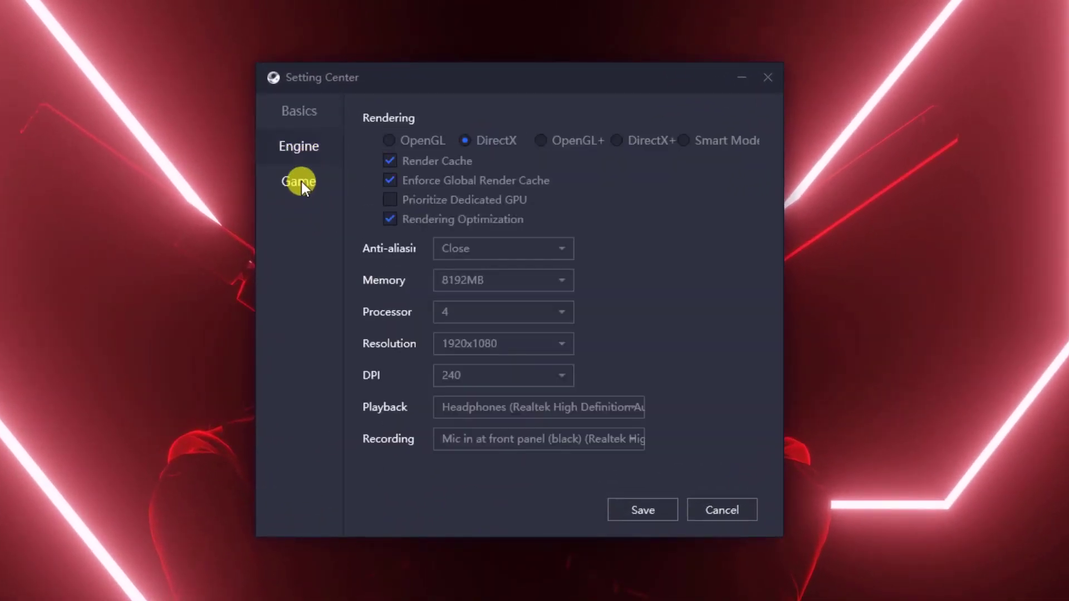
pyautogui.click(295, 181)
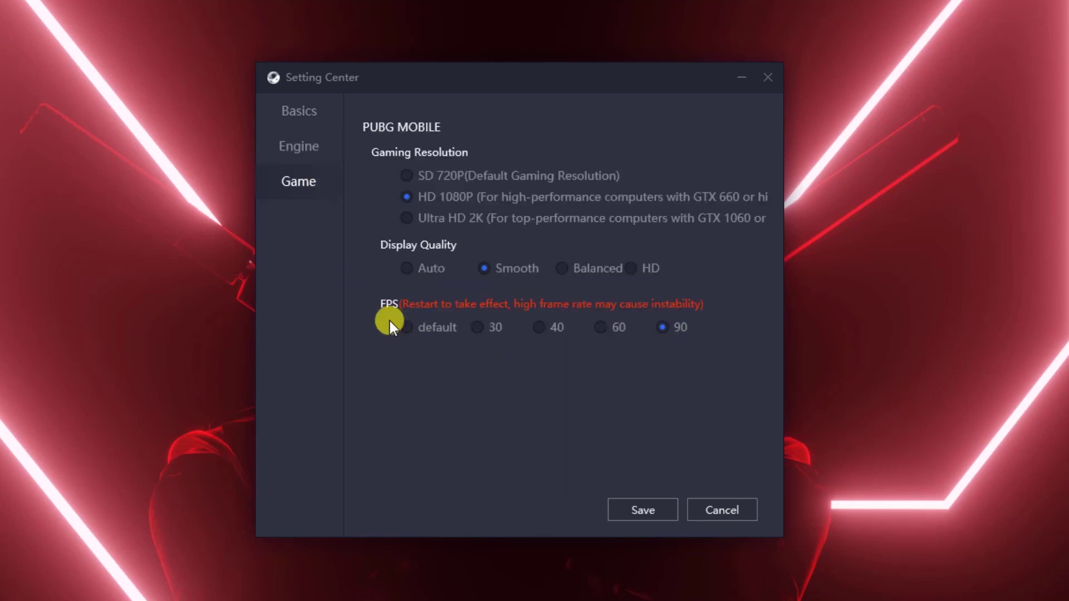
pyautogui.moveTo(670, 336)
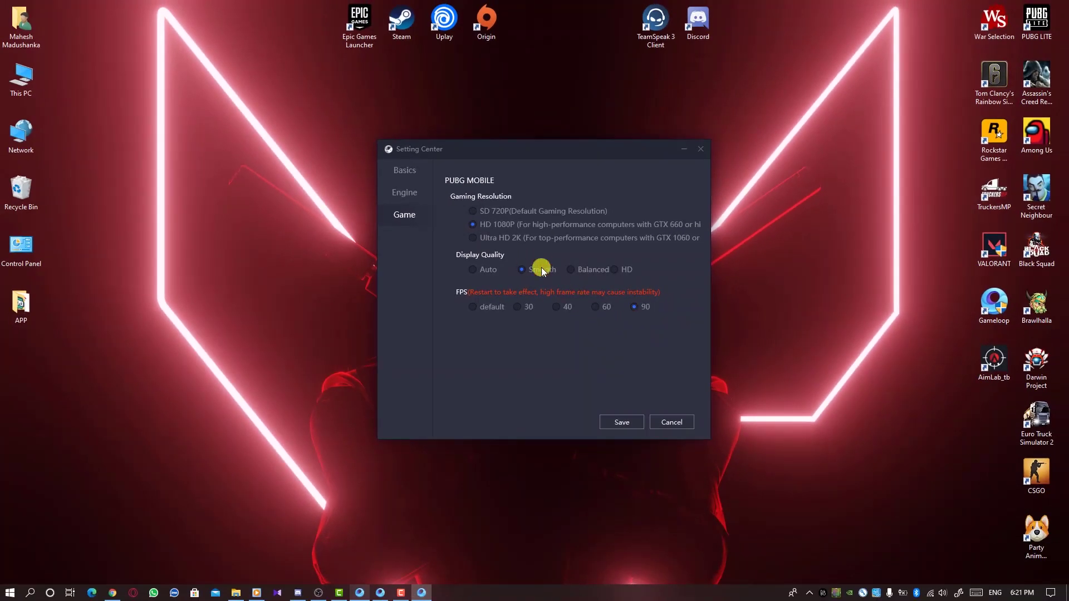
pyautogui.click(636, 419)
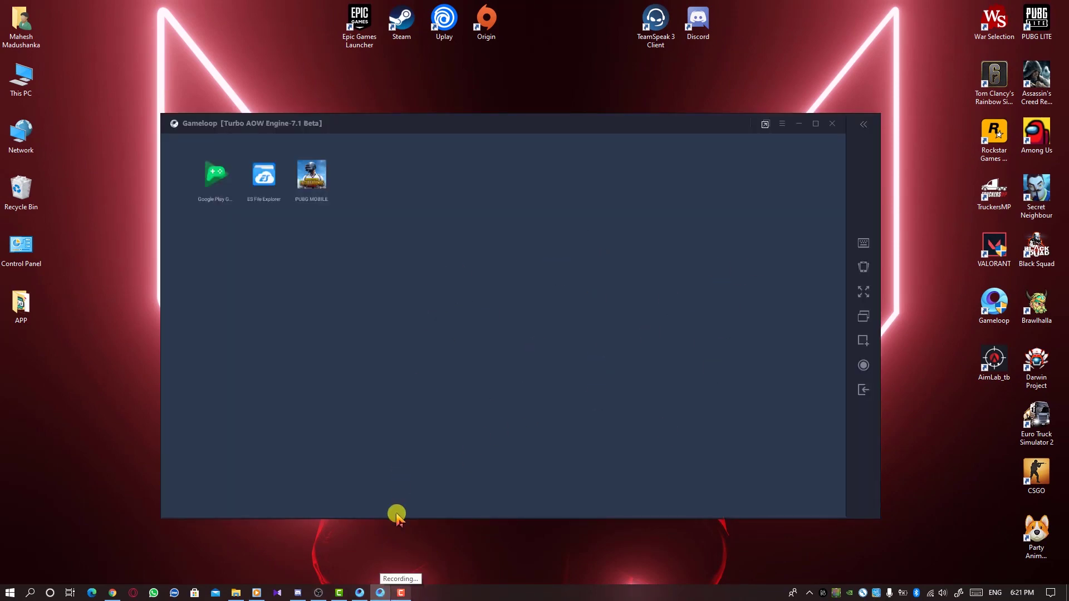
# Step: Look at PUBG MOBILE under My Games in the GameLoop client, and minimize the client and emulator windows
pyautogui.click(360, 593)
pyautogui.click(440, 137)
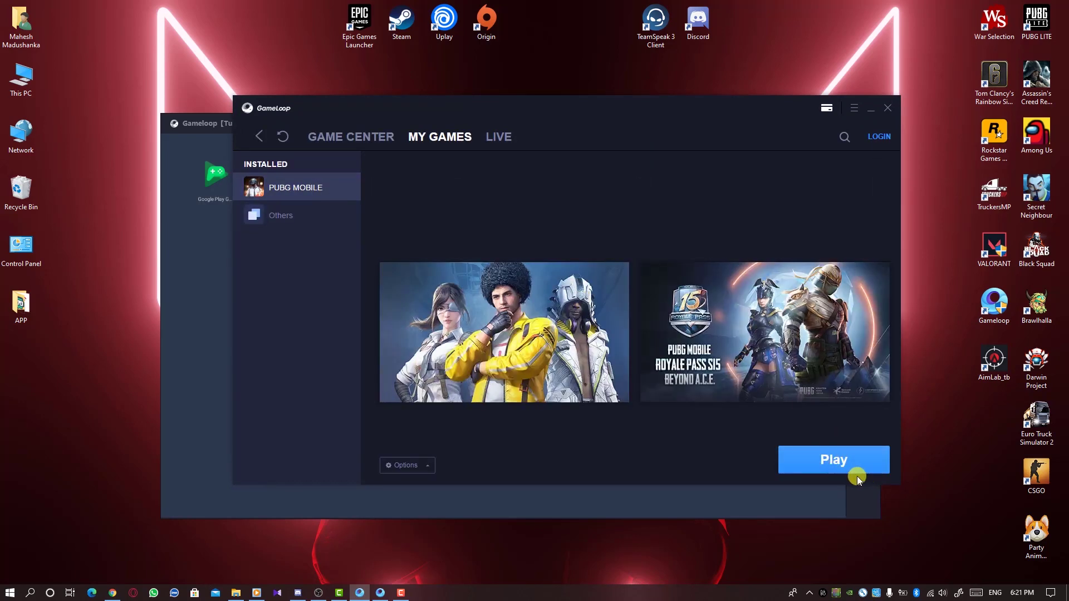
pyautogui.click(867, 110)
pyautogui.moveTo(582, 121)
pyautogui.mouseDown()
pyautogui.moveTo(560, 98)
pyautogui.moveTo(593, 109)
pyautogui.mouseUp()
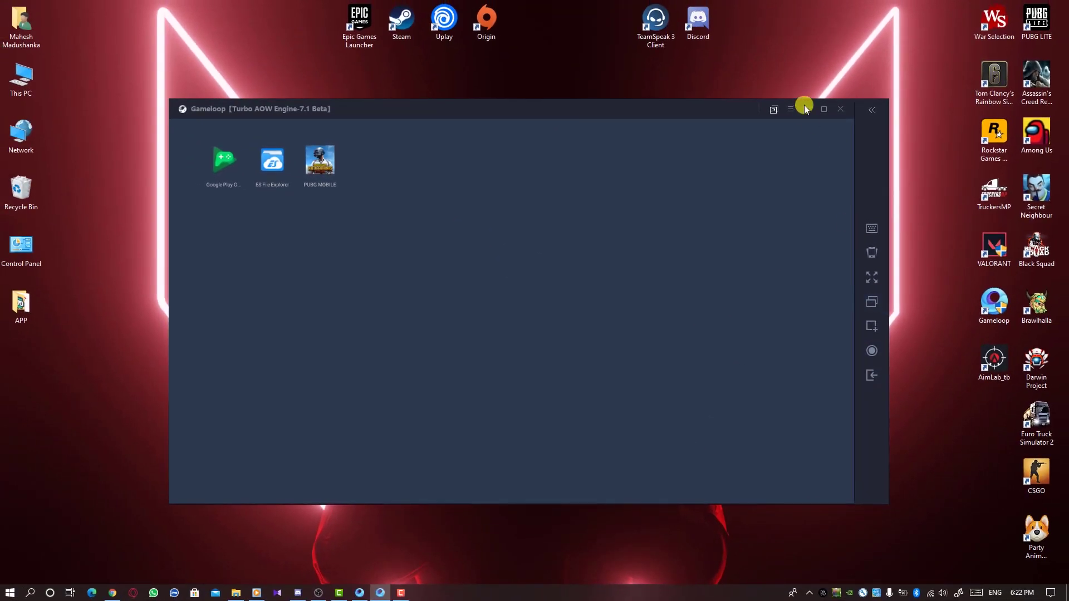
pyautogui.click(806, 107)
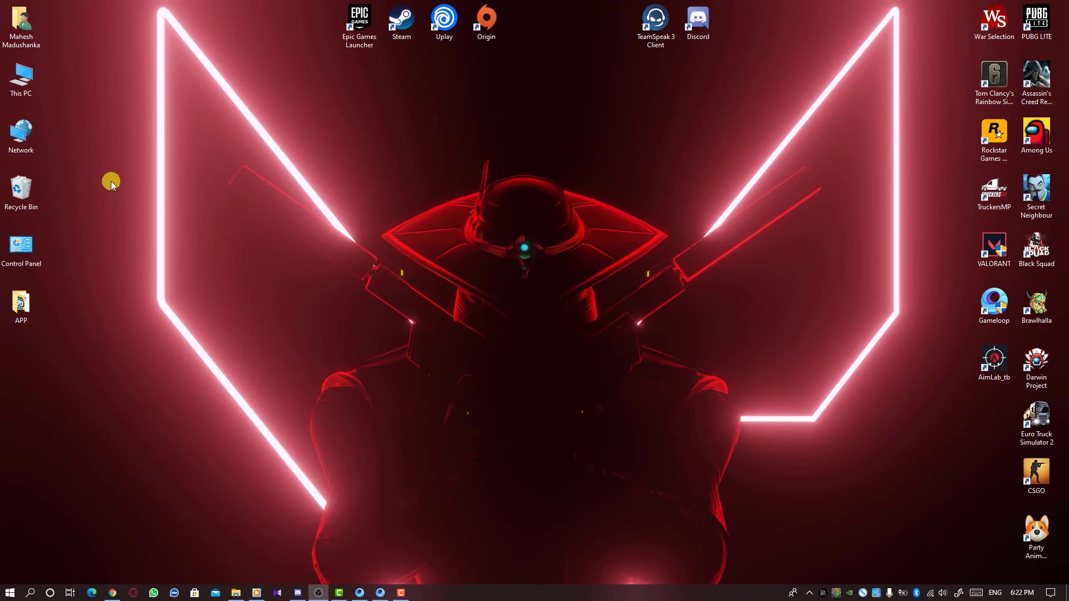
# Step: Copy the Active.sav file from the Games Setup (G:) drive and close File Explorer
pyautogui.doubleClick(29, 83)
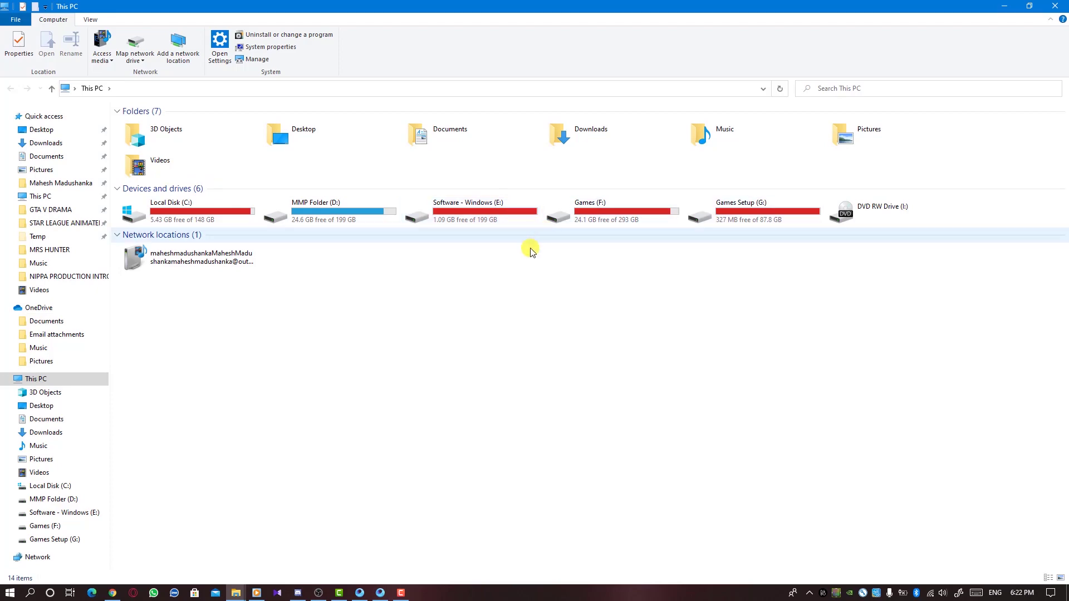
pyautogui.click(732, 218)
pyautogui.doubleClick(731, 218)
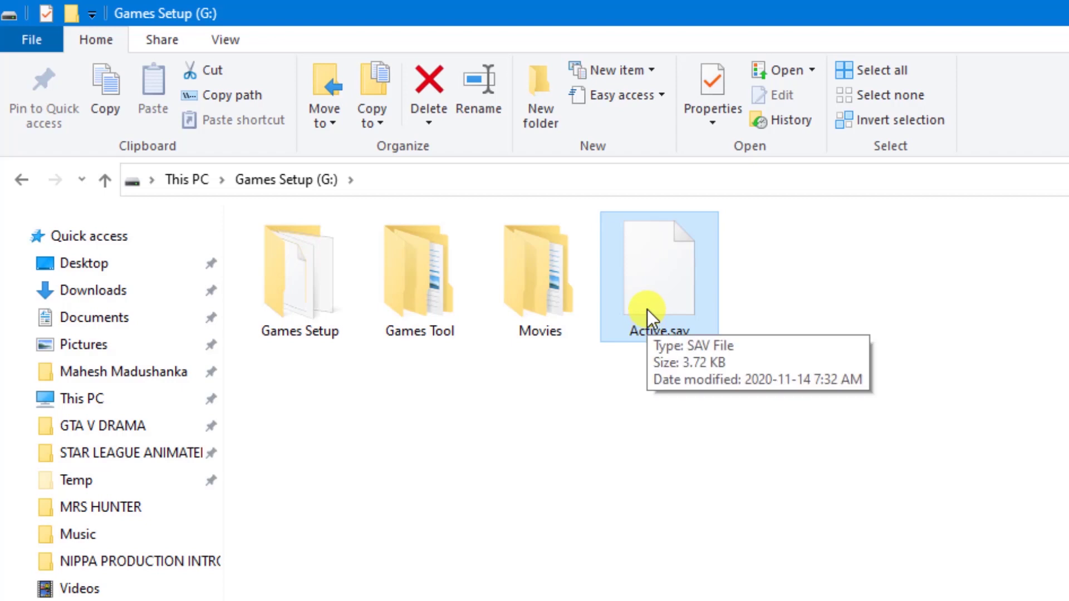
pyautogui.hotkey('ctrl', 'c')
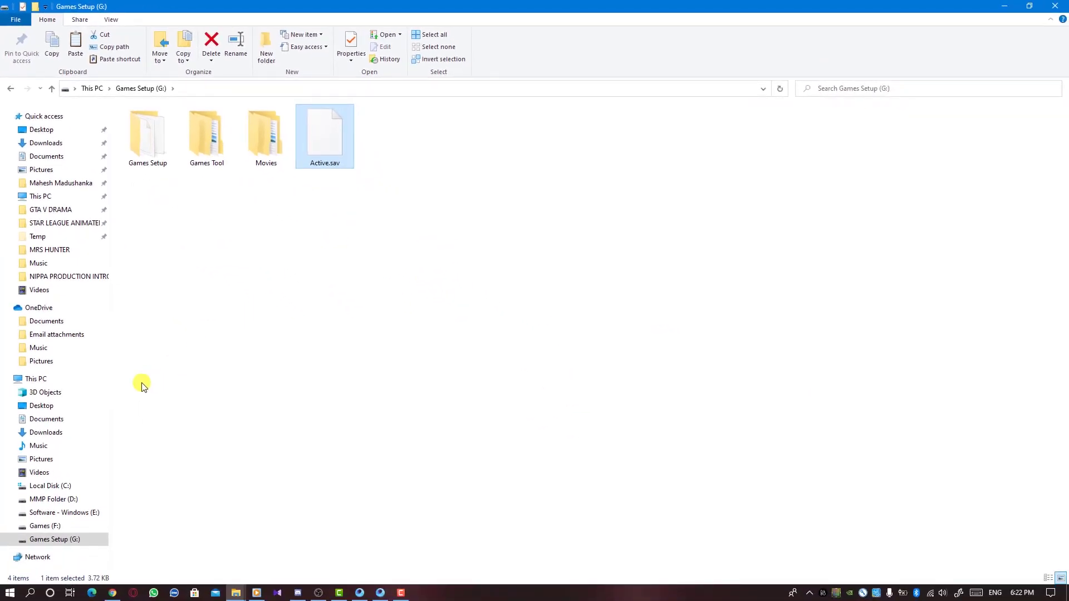
pyautogui.click(1055, 6)
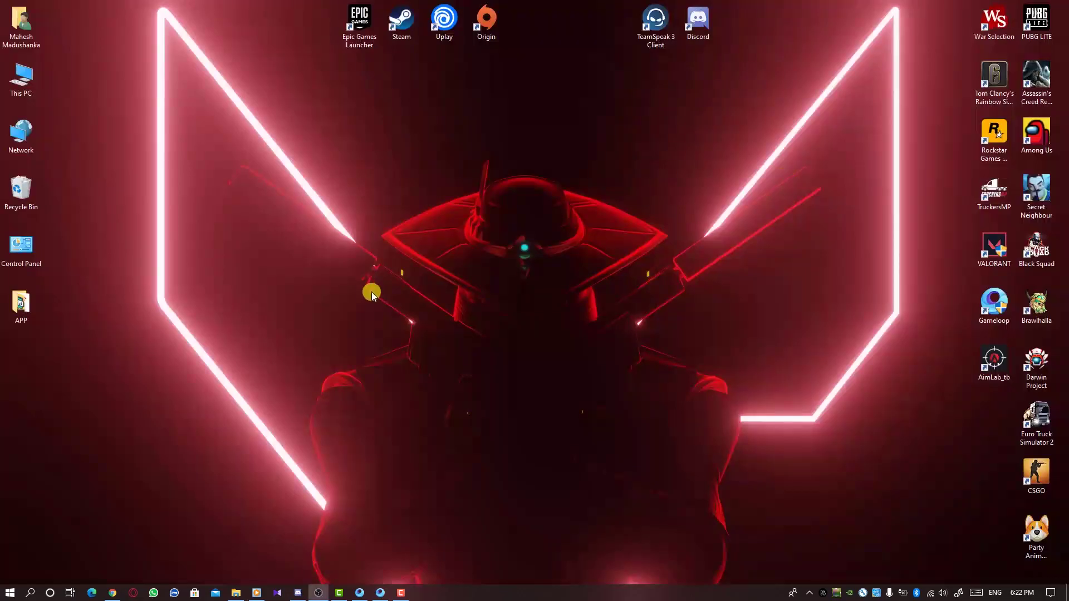
# Step: Open the MobileGamePCShared folder inside Temp\TxGameDownload on Local Disk (C:)
pyautogui.doubleClick(24, 81)
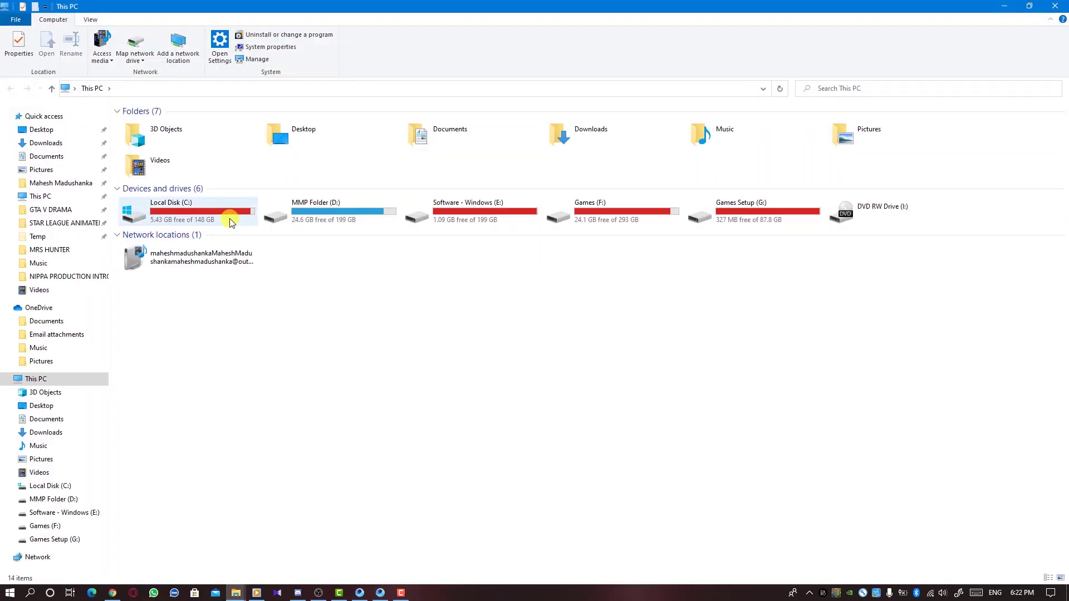
pyautogui.click(160, 216)
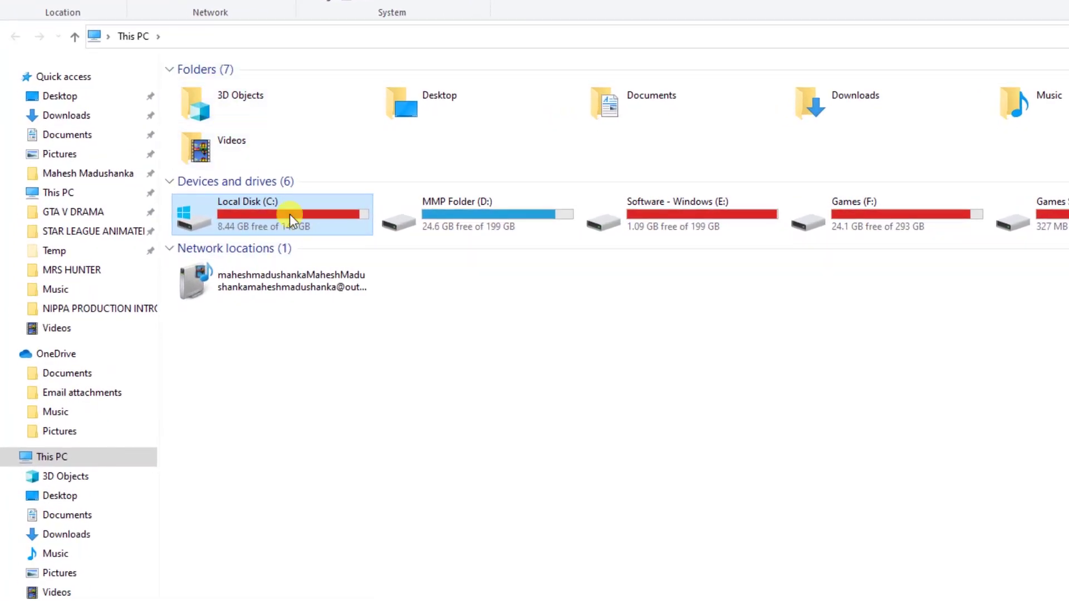
pyautogui.doubleClick(279, 218)
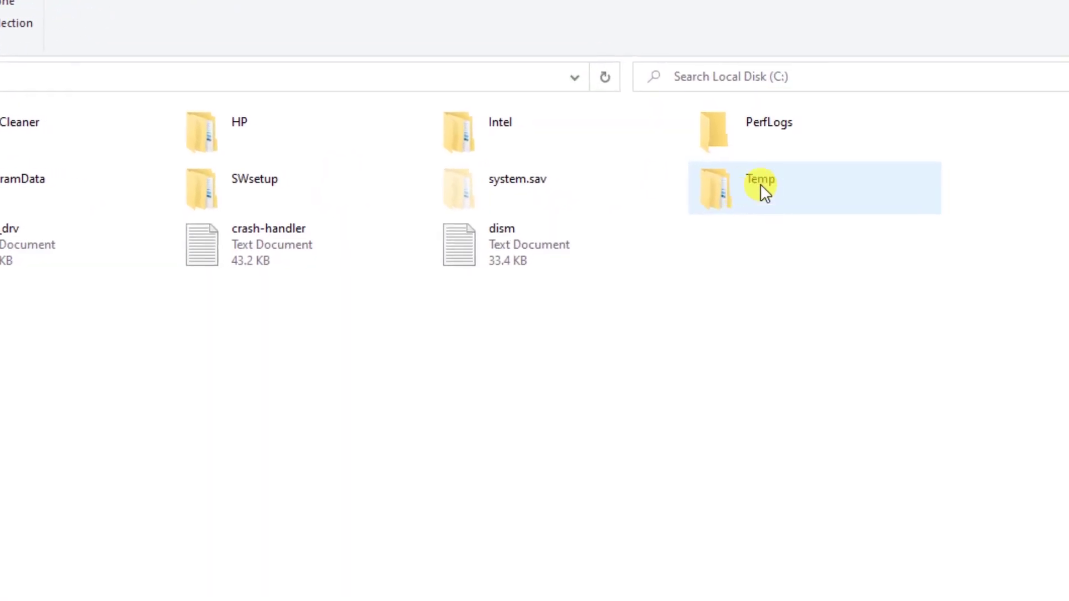
pyautogui.moveTo(745, 194)
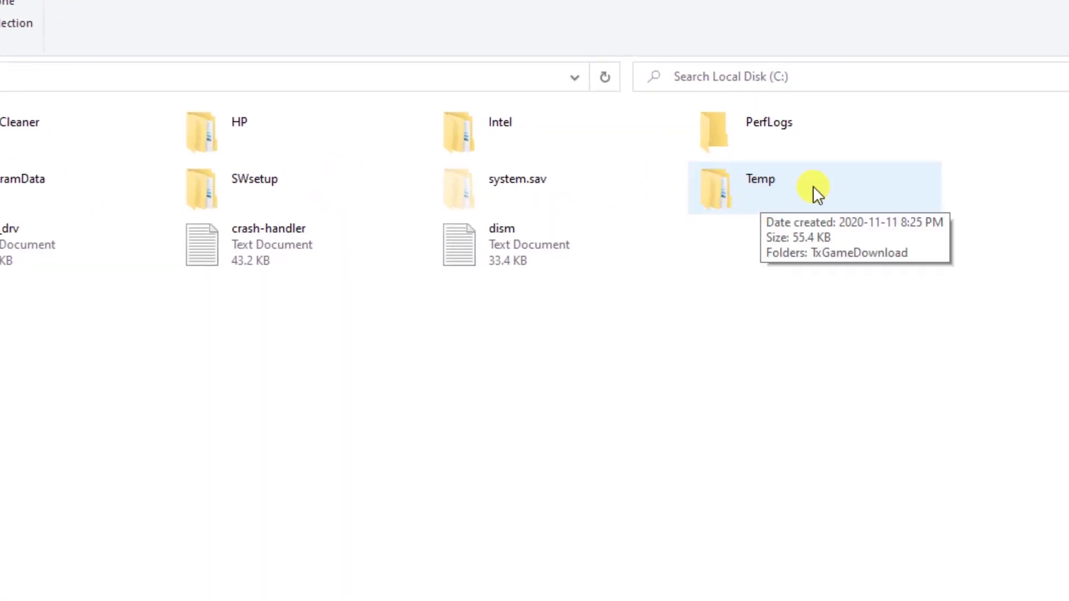
pyautogui.doubleClick(814, 190)
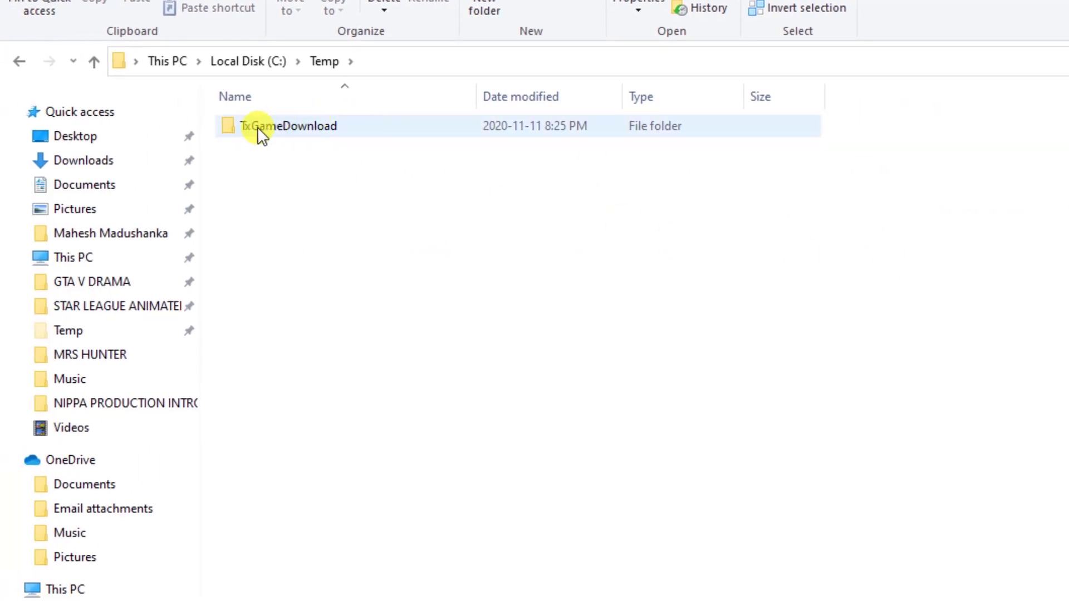
pyautogui.moveTo(248, 133)
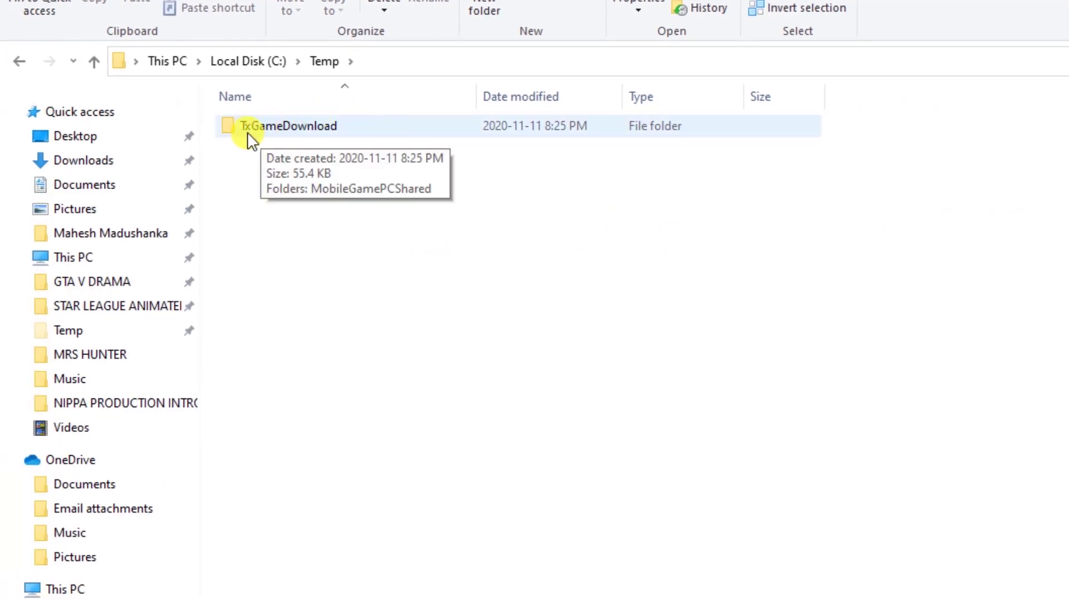
pyautogui.doubleClick(280, 131)
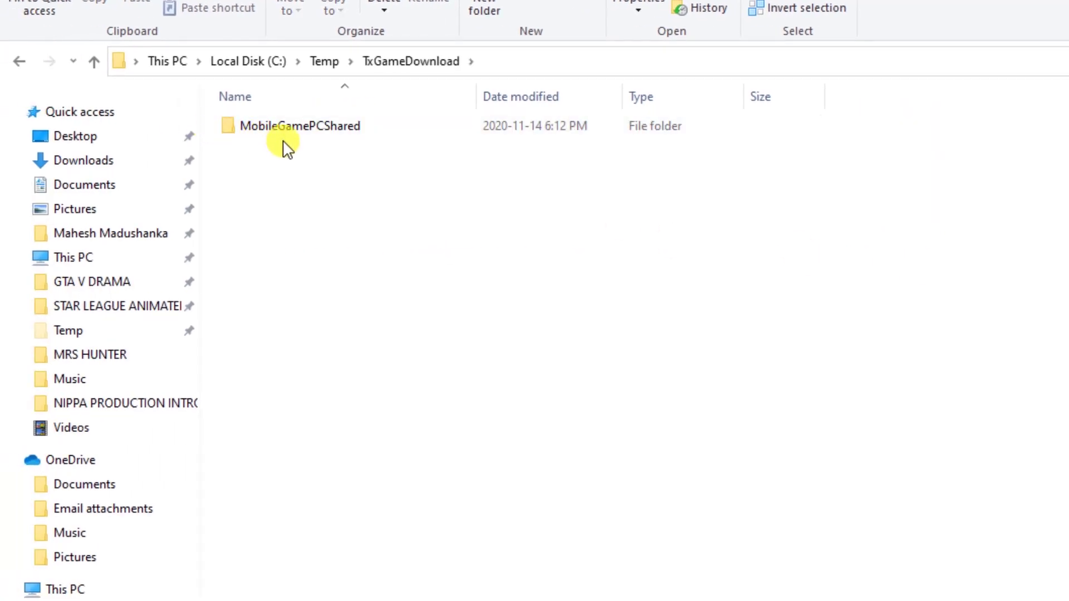
pyautogui.moveTo(267, 143)
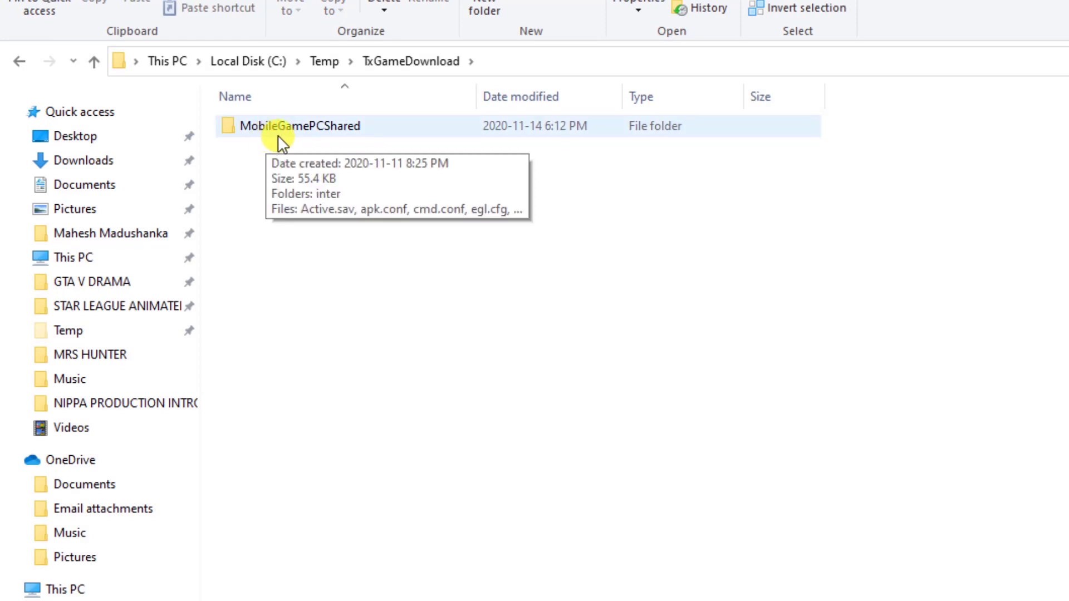
pyautogui.doubleClick(279, 143)
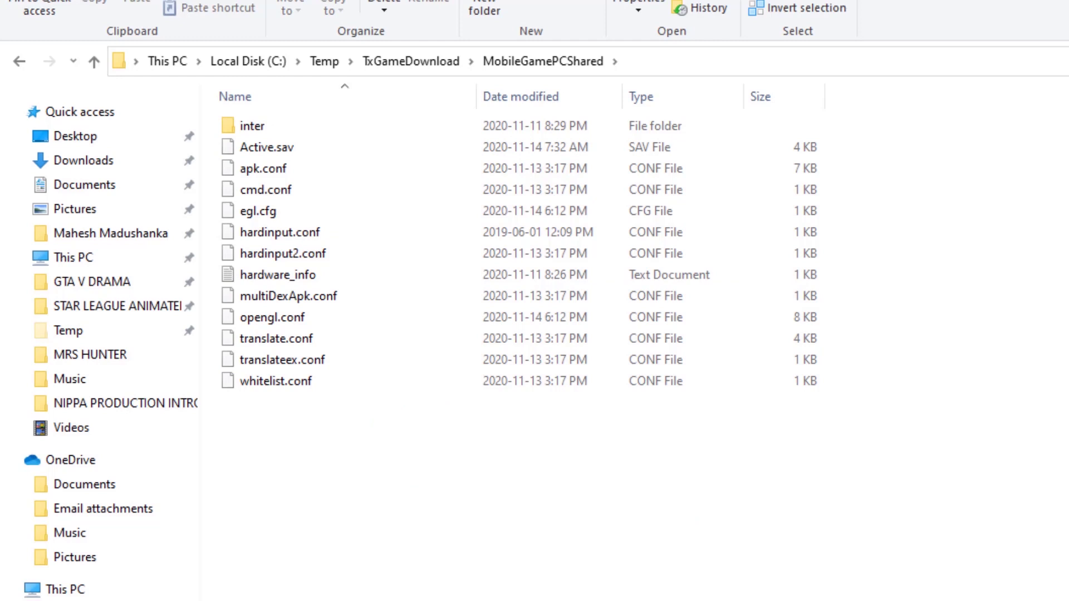
# Step: Paste Active.sav into the MobileGamePCShared folder and close File Explorer
pyautogui.hotkey('ctrl', 'v')
pyautogui.rightClick(664, 420)
pyautogui.click(310, 468)
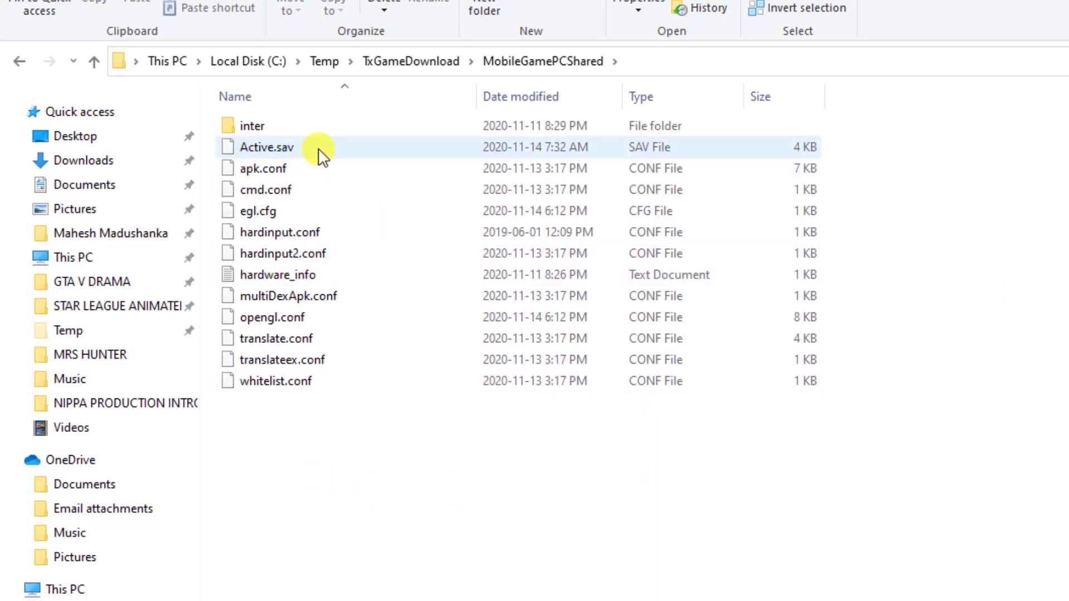
pyautogui.rightClick(366, 488)
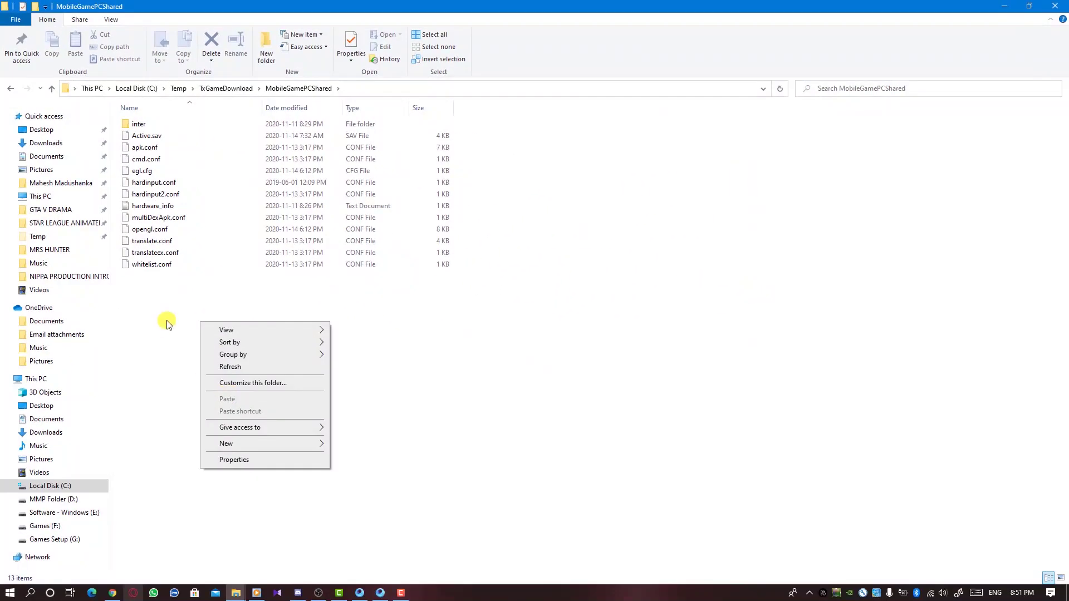
pyautogui.click(167, 323)
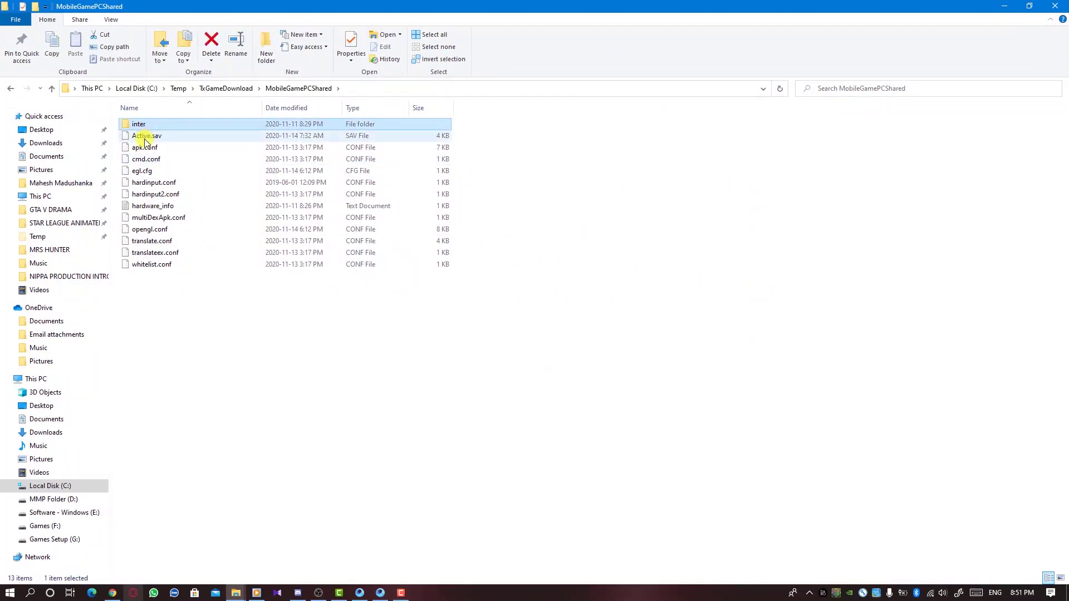
pyautogui.click(1055, 6)
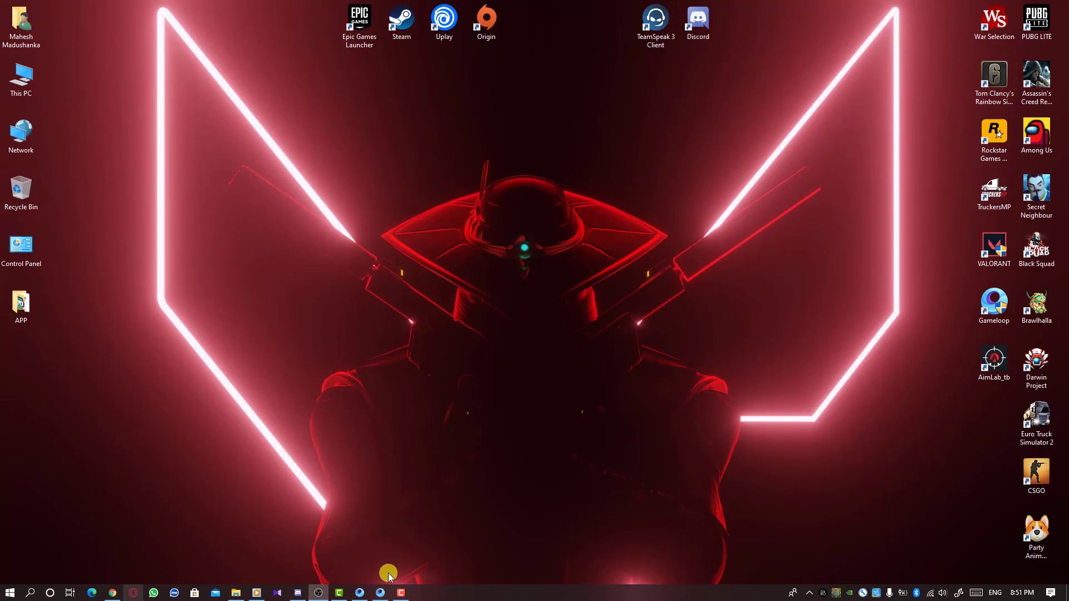
# Step: Switch to the GameLoop emulator and search for "es file explorer apk" in its web browser
pyautogui.click(380, 593)
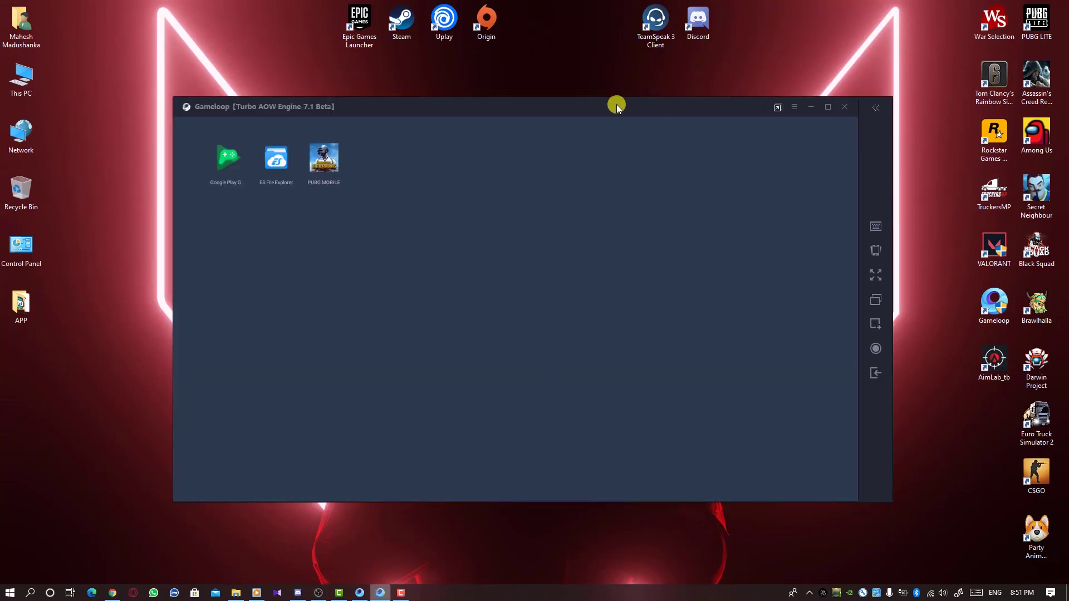
pyautogui.moveTo(617, 105); pyautogui.dragTo(629, 102)
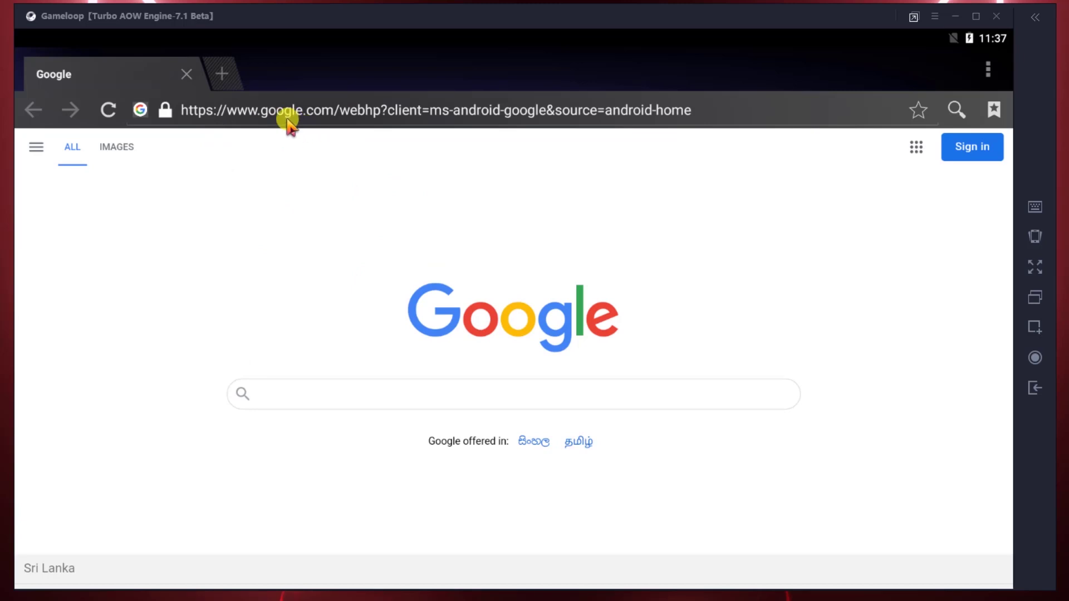
pyautogui.click(266, 119)
pyautogui.write('ex file')
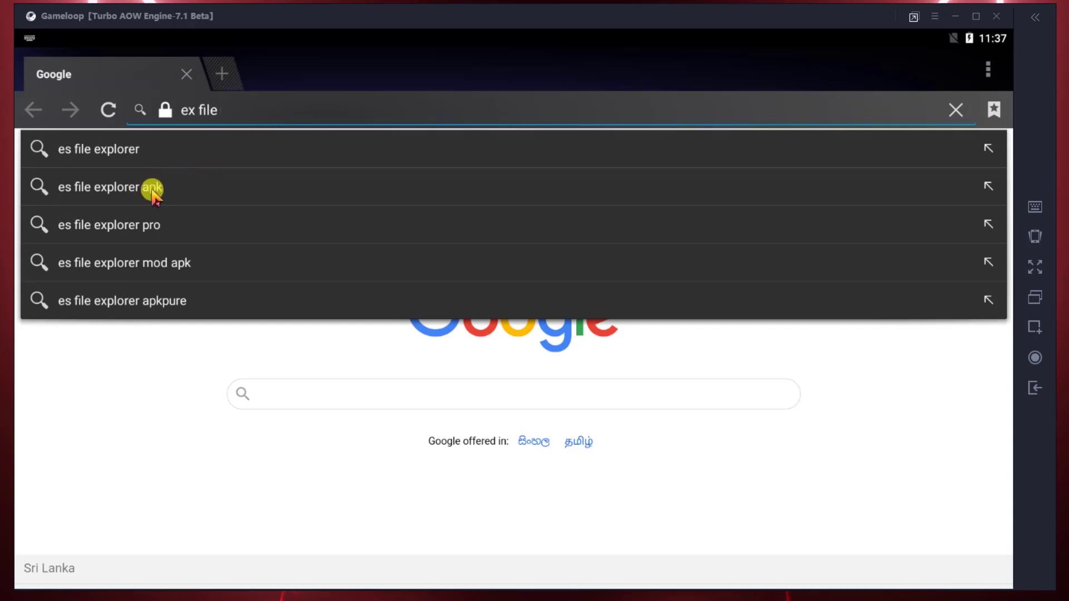
pyautogui.click(152, 190)
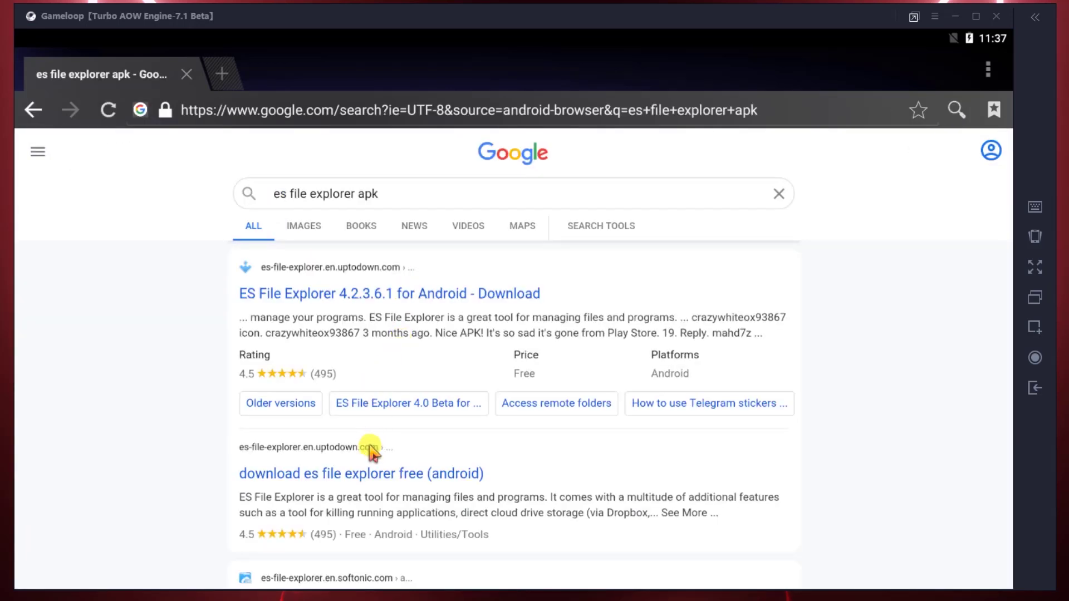
# Step: Find the APKPure download result for ES File Explorer File Manager 4.2.3.6.1 and start the APK download
pyautogui.moveTo(370, 452); pyautogui.dragTo(369, 279)
pyautogui.moveTo(353, 339); pyautogui.dragTo(365, 299)
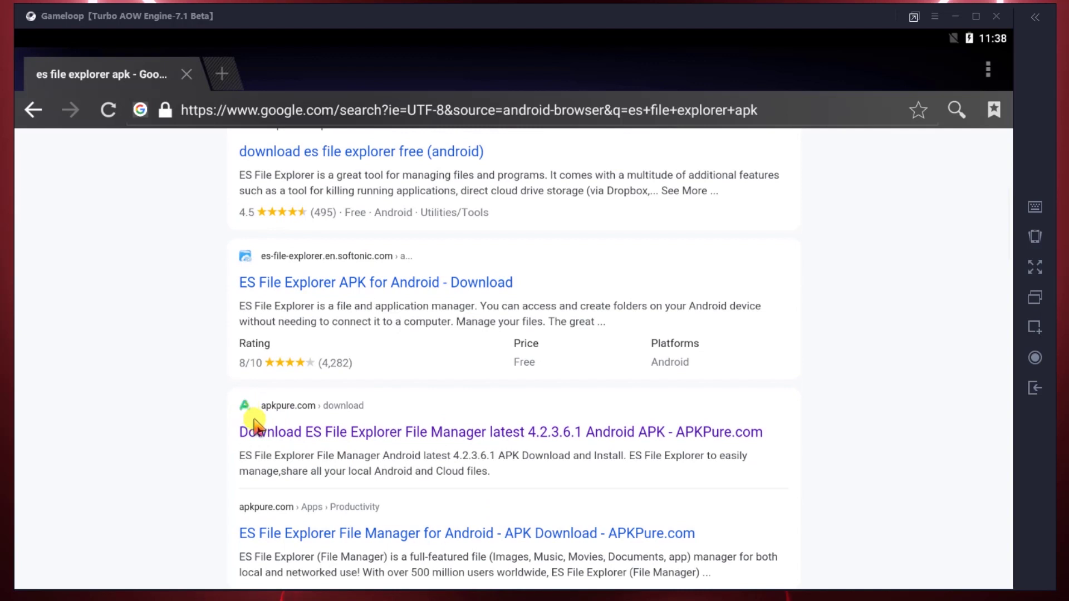
pyautogui.click(392, 433)
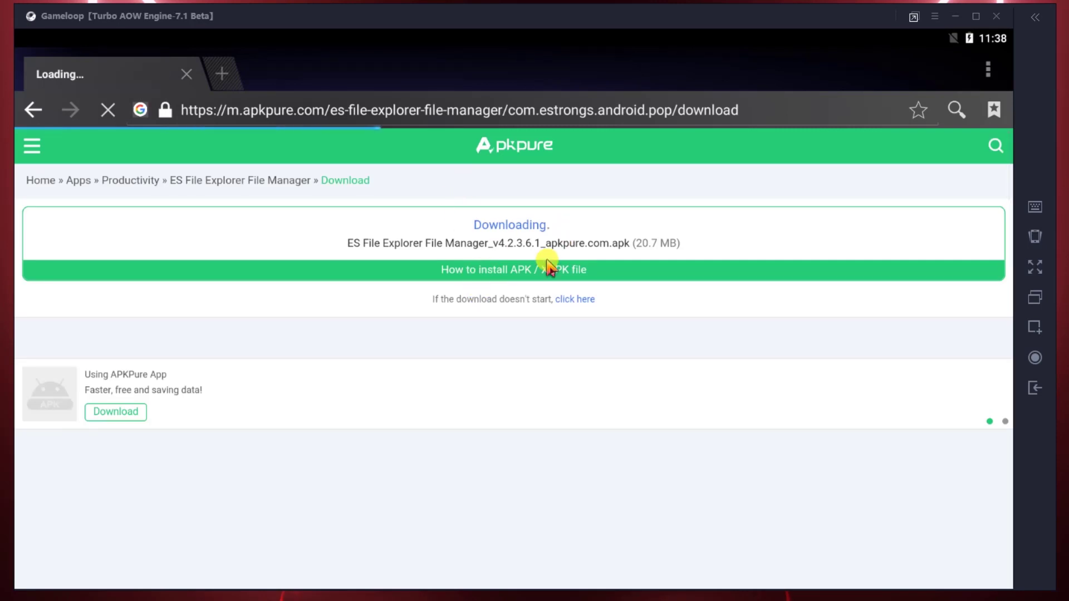
# Step: Check the emulator's notifications for the ES File Explorer download and return to the browser page
pyautogui.moveTo(155, 41); pyautogui.dragTo(114, 254)
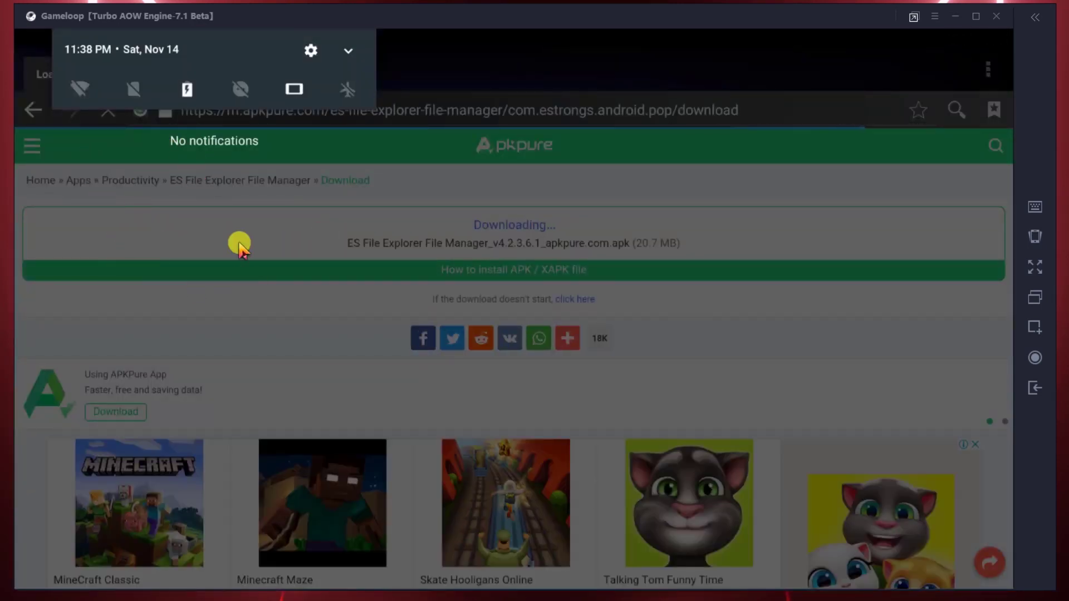
pyautogui.click(289, 354)
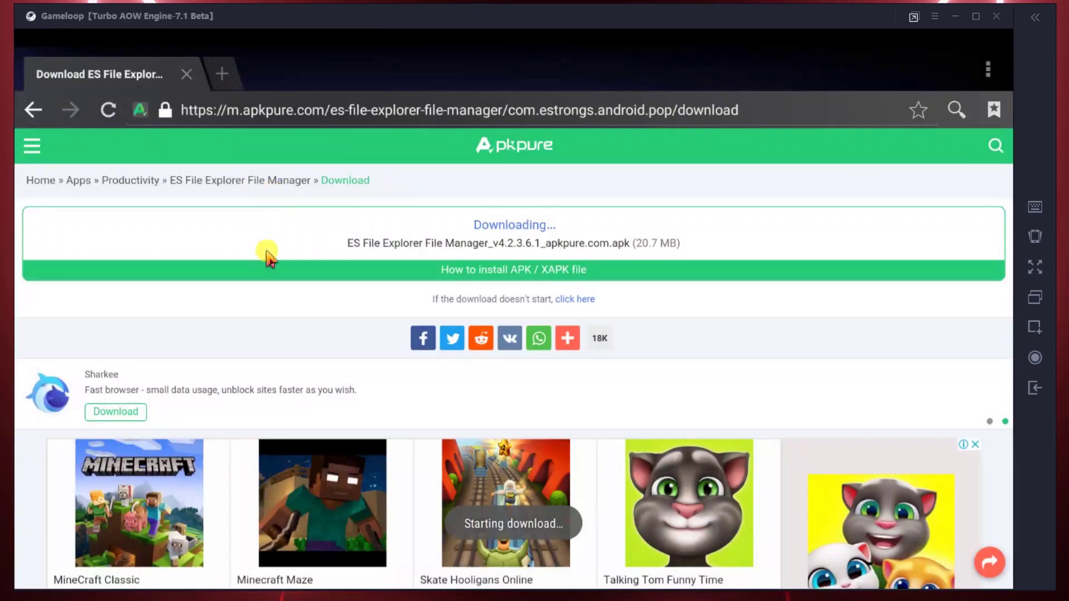
pyautogui.moveTo(215, 25); pyautogui.dragTo(210, 238)
pyautogui.click(229, 361)
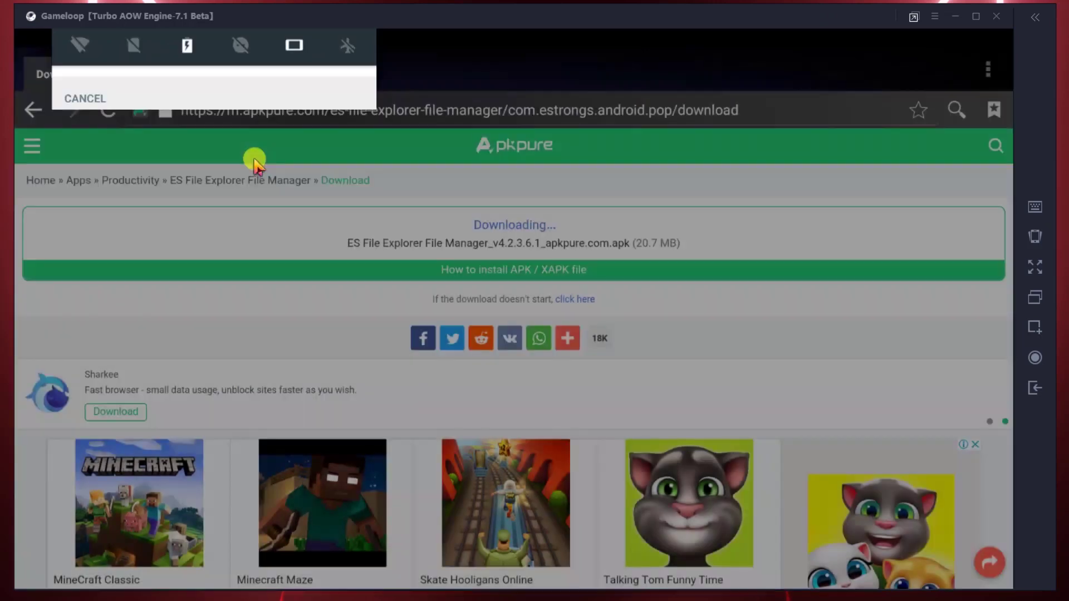
pyautogui.click(191, 85)
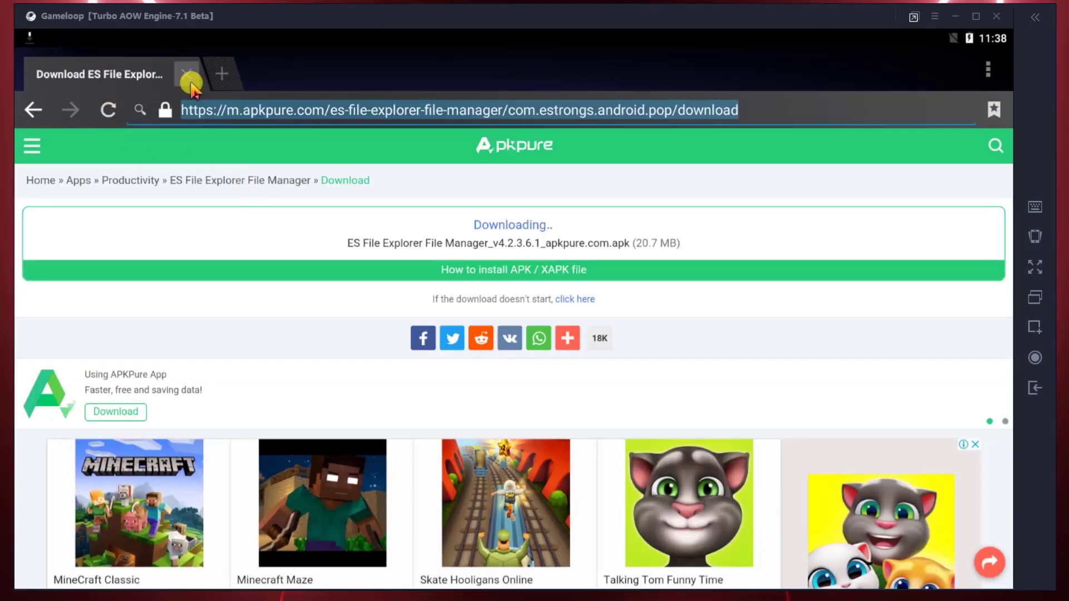
# Step: Close the browser's download page, open ES File Explorer and cancel the running APK download from the notifications
pyautogui.click(191, 84)
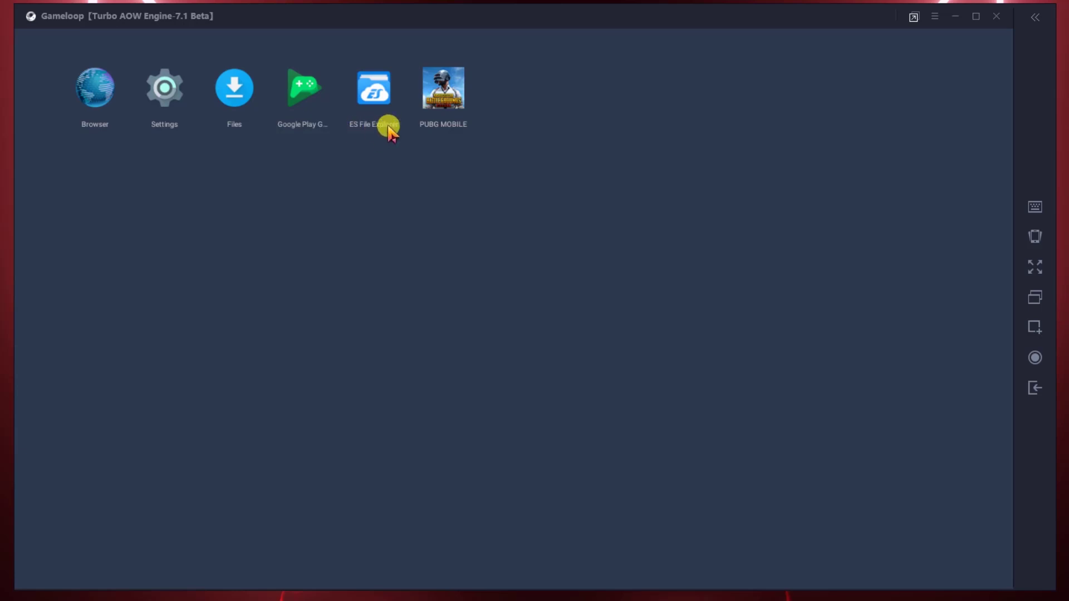
pyautogui.click(375, 87)
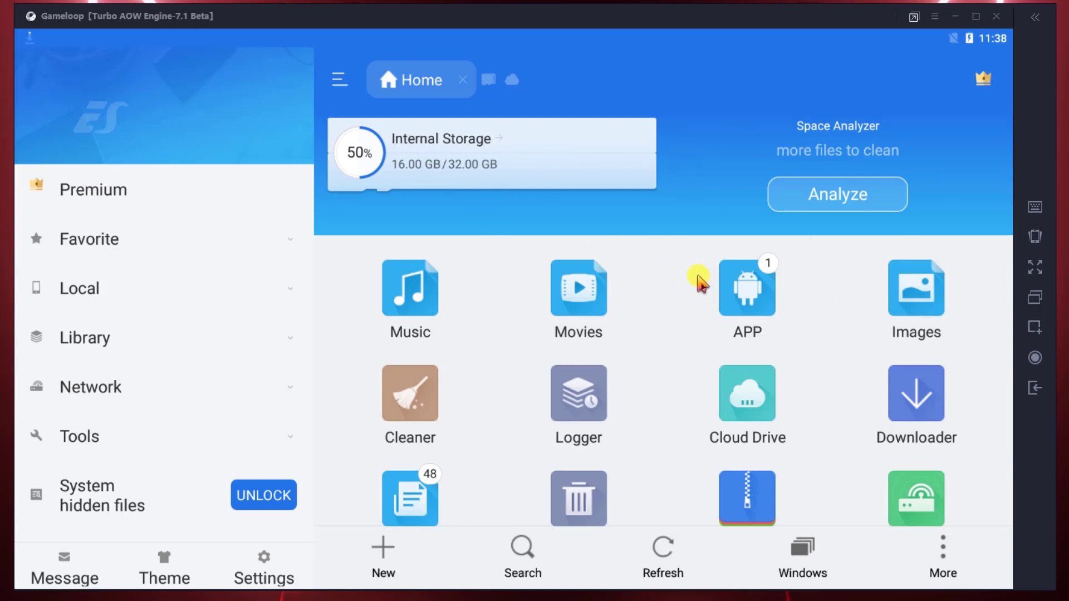
pyautogui.moveTo(75, 42); pyautogui.dragTo(167, 221)
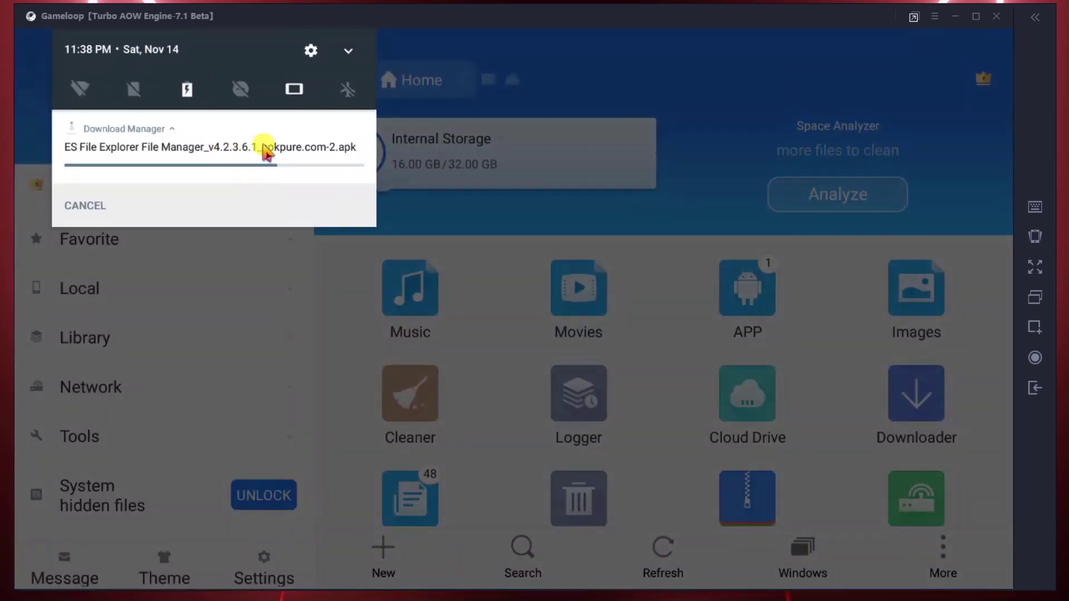
pyautogui.click(95, 207)
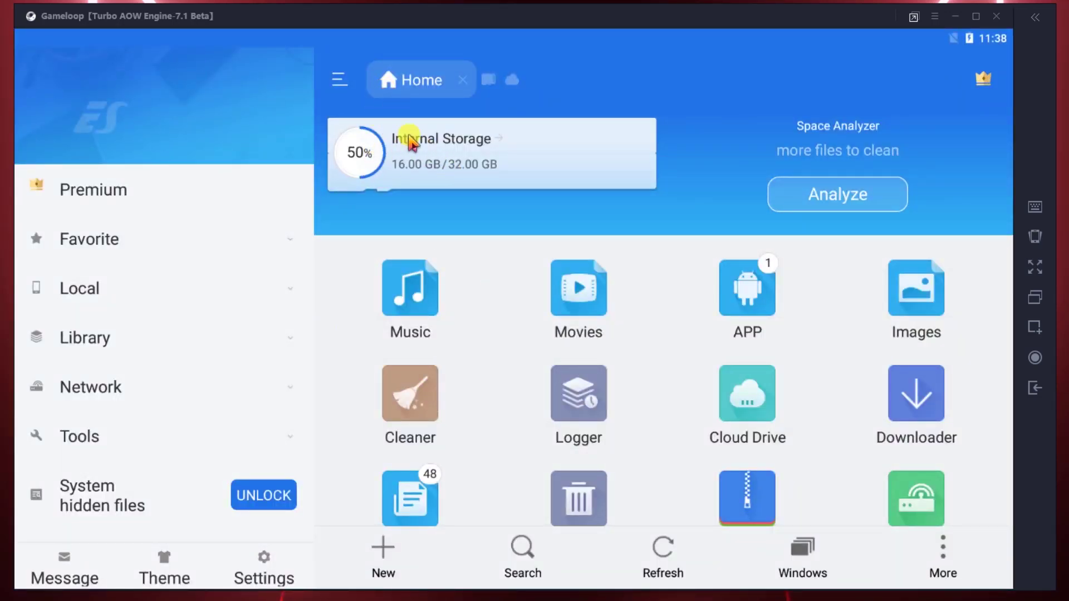
# Step: Hide the side navigation and open the data folder in the root directory of the device's storage
pyautogui.click(336, 82)
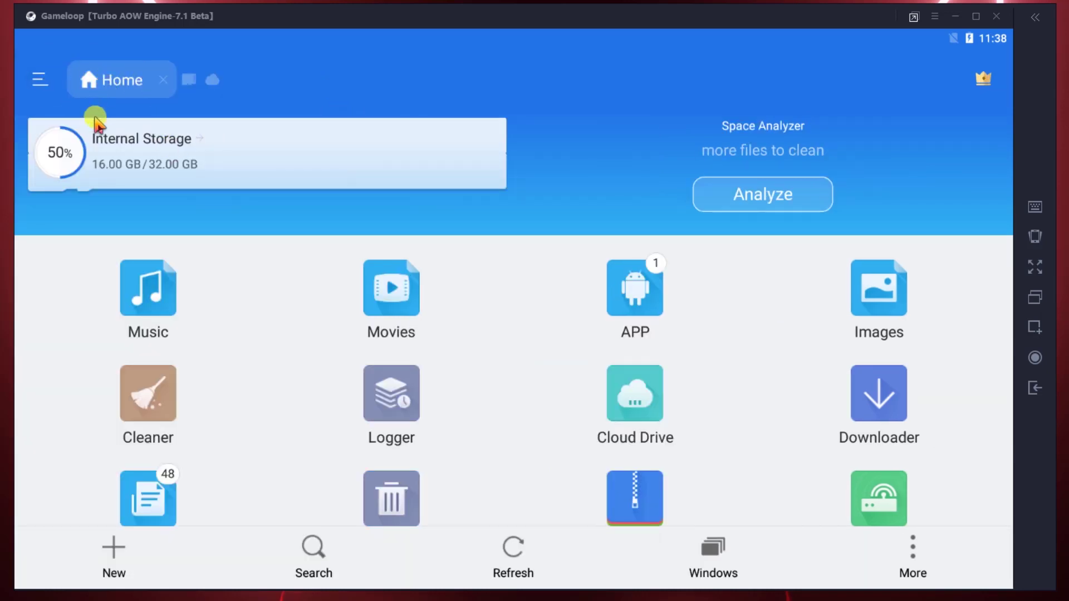
pyautogui.click(124, 165)
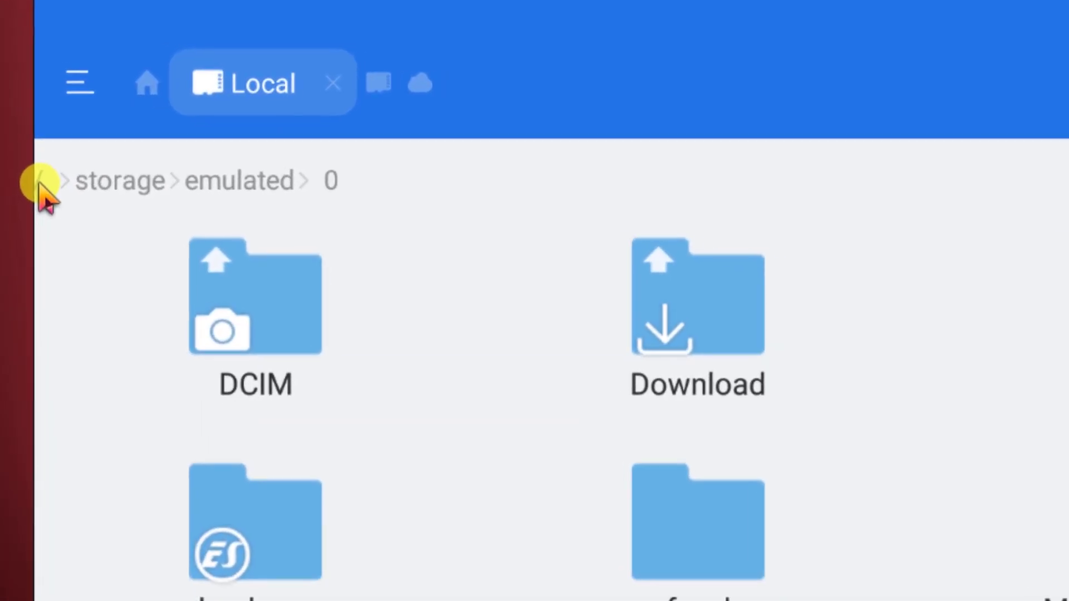
pyautogui.click(41, 186)
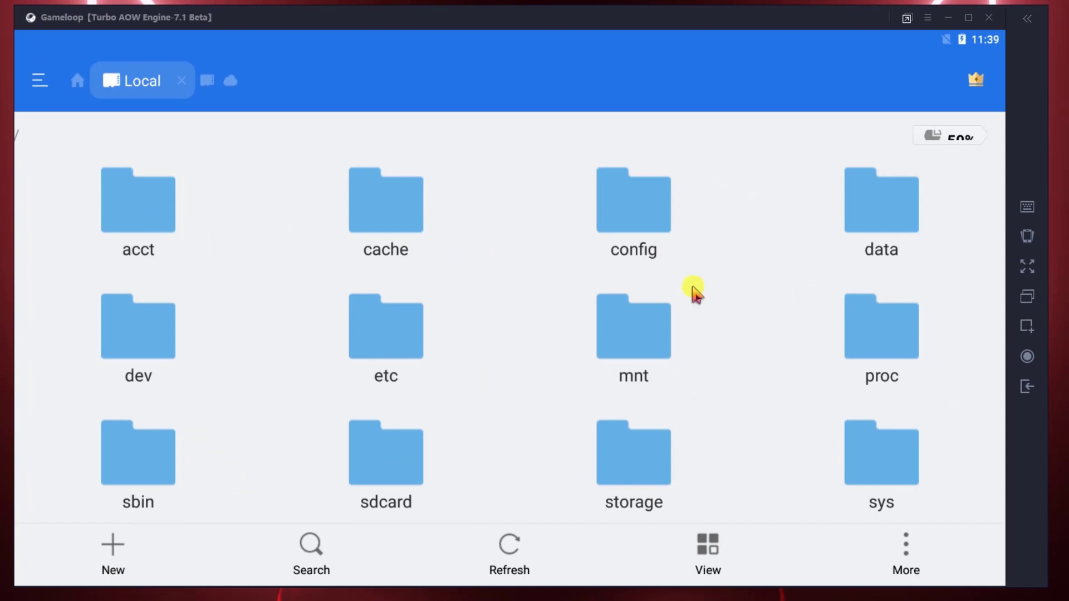
pyautogui.click(887, 218)
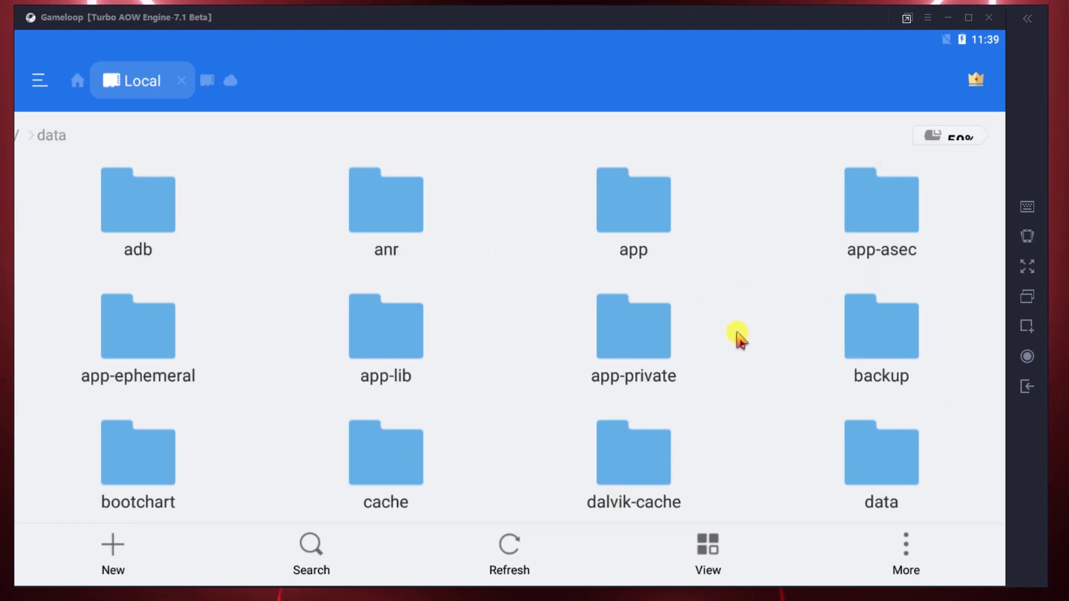
# Step: Open the share1 folder and copy the Active.sav file
pyautogui.scroll(-5, 724, 434)
pyautogui.scroll(-8, 612, 334)
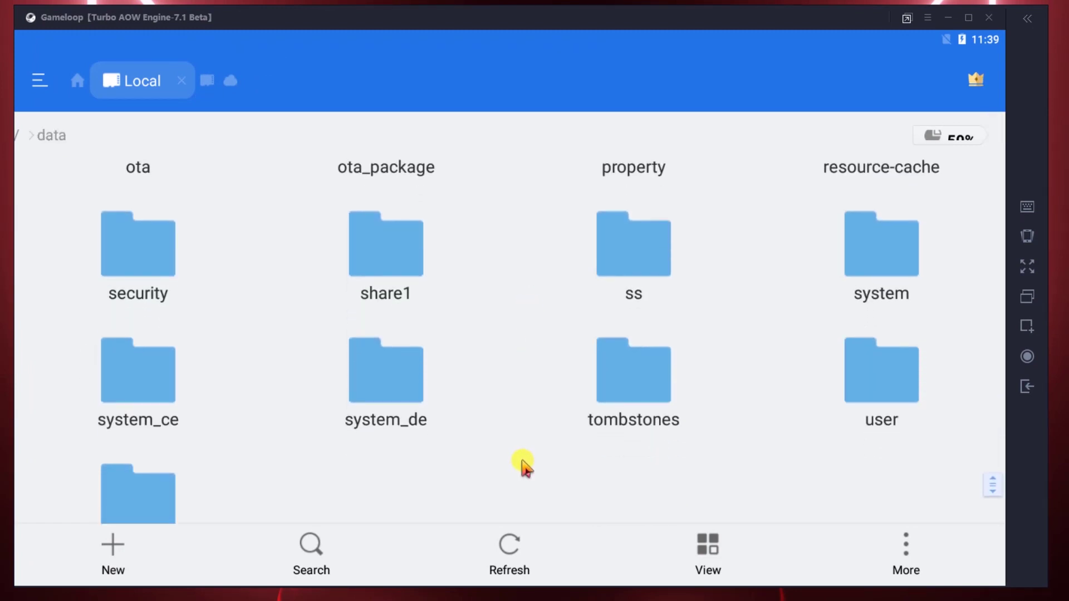
pyautogui.scroll(1, 390, 256)
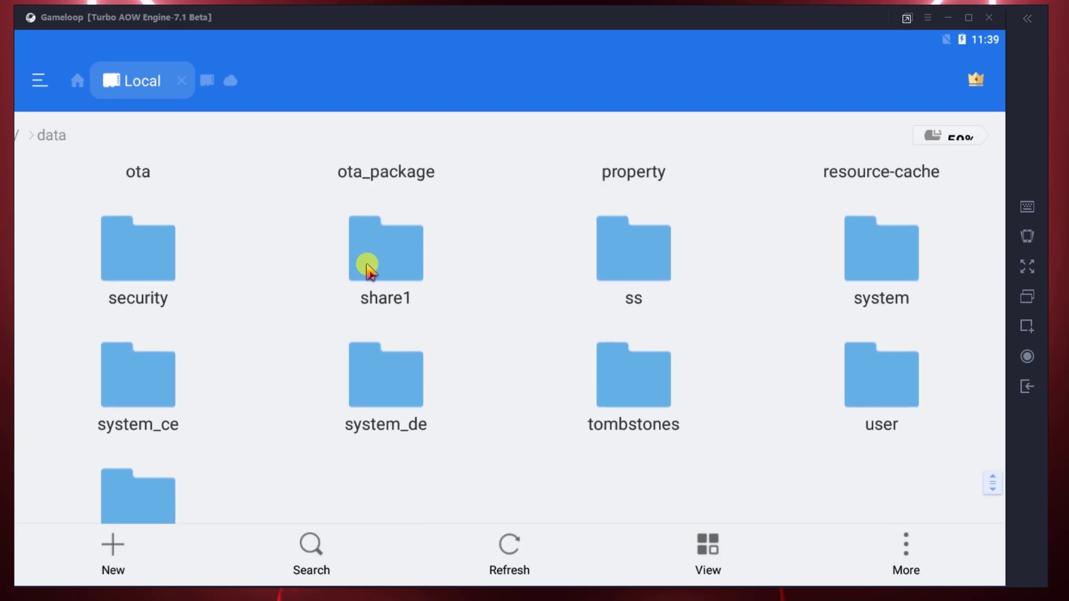
pyautogui.click(446, 317)
pyautogui.scroll(2, 508, 362)
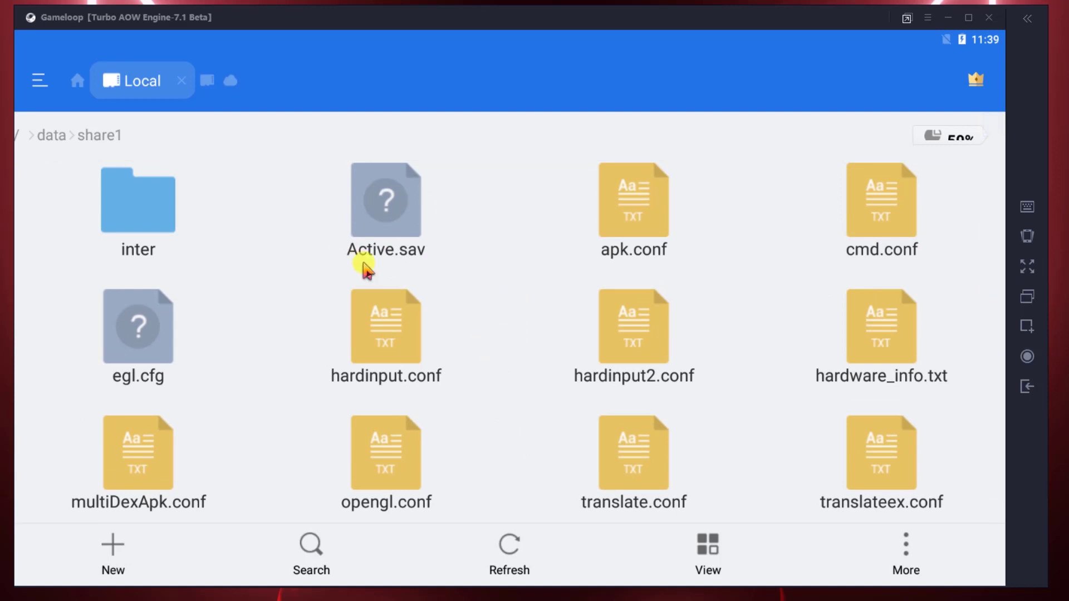
pyautogui.click(393, 210)
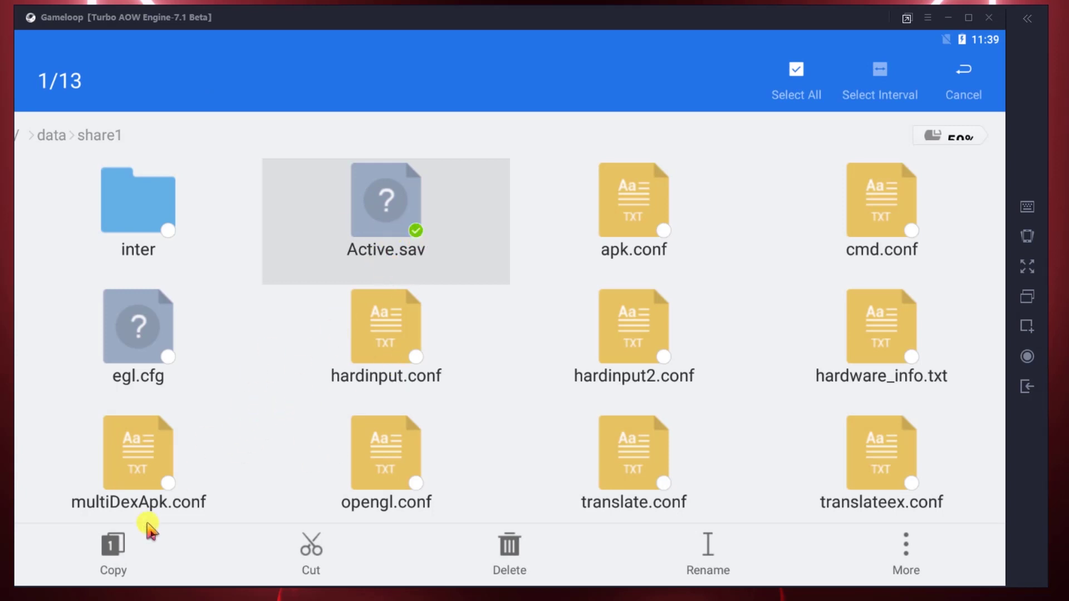
pyautogui.click(114, 551)
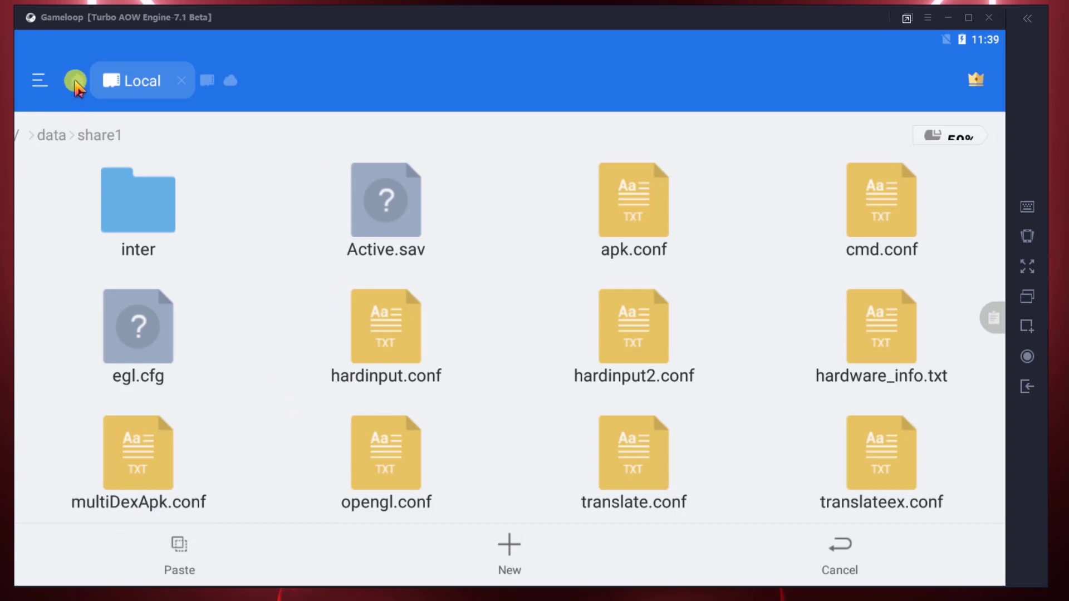
# Step: Return to the home page and open Android/data/com.tencent.ig in the internal storage
pyautogui.click(78, 85)
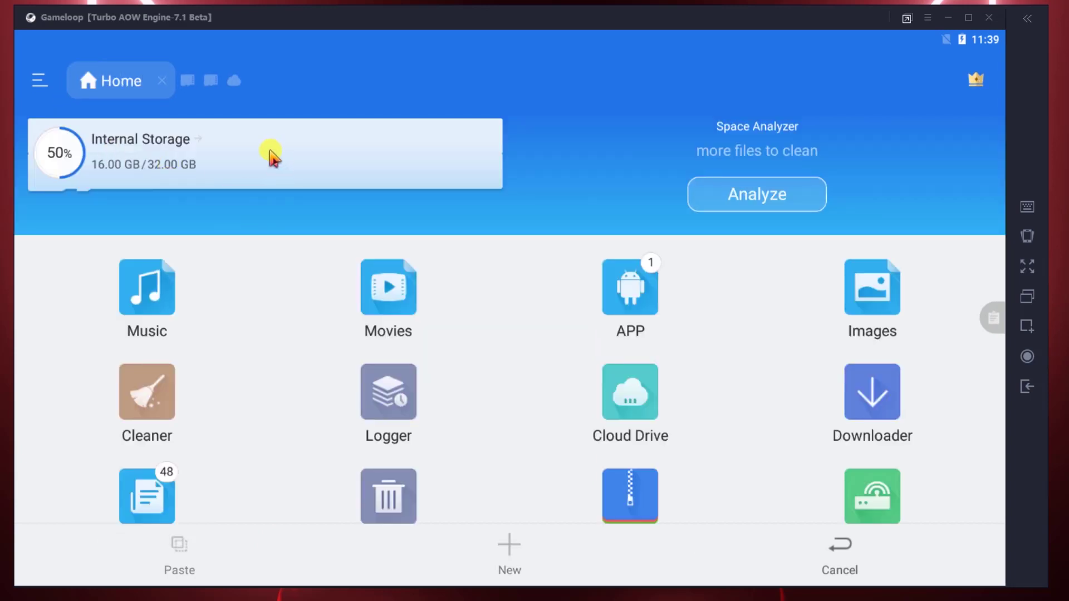
pyautogui.click(187, 162)
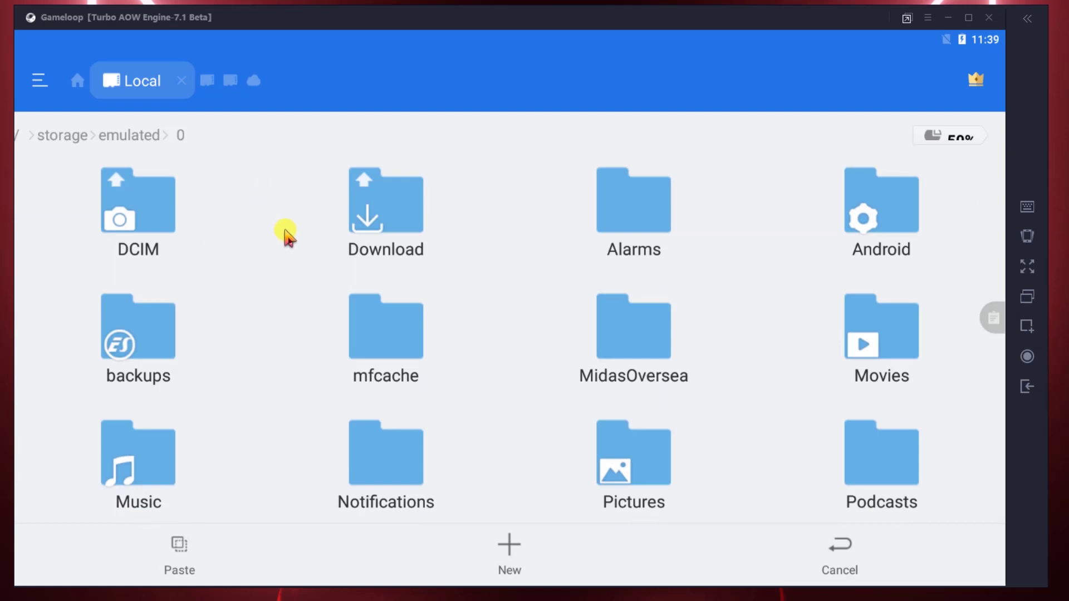
pyautogui.scroll(-1, 498, 379)
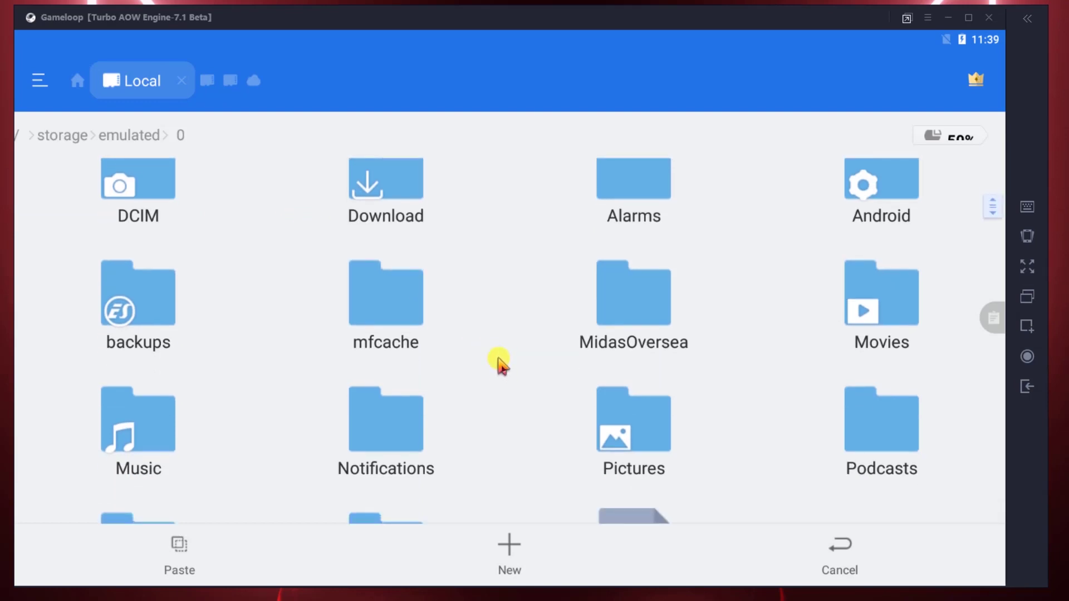
pyautogui.scroll(1, 876, 244)
pyautogui.click(883, 203)
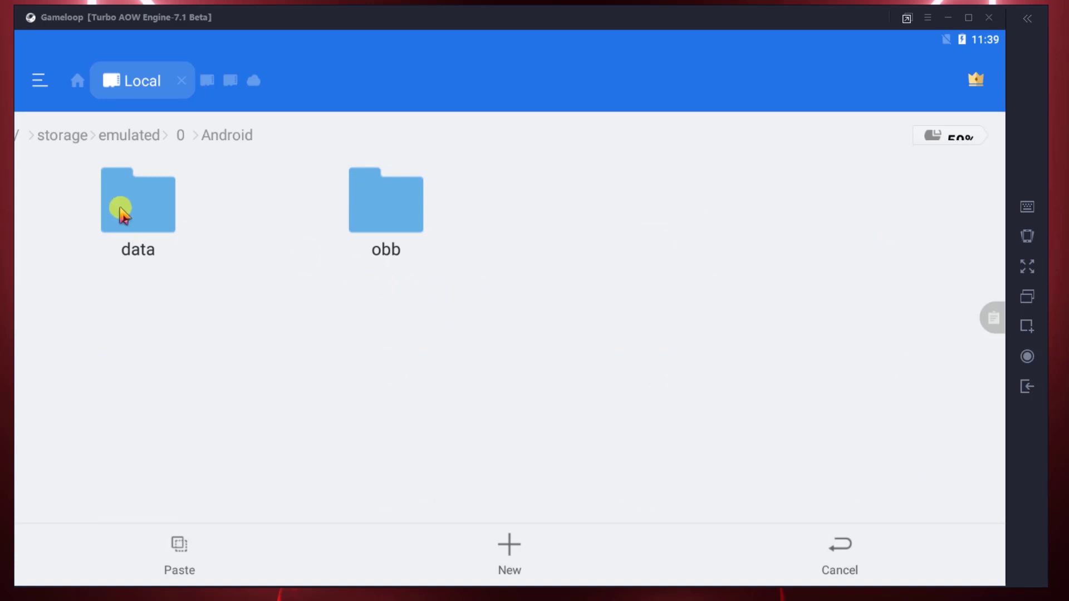
pyautogui.click(241, 248)
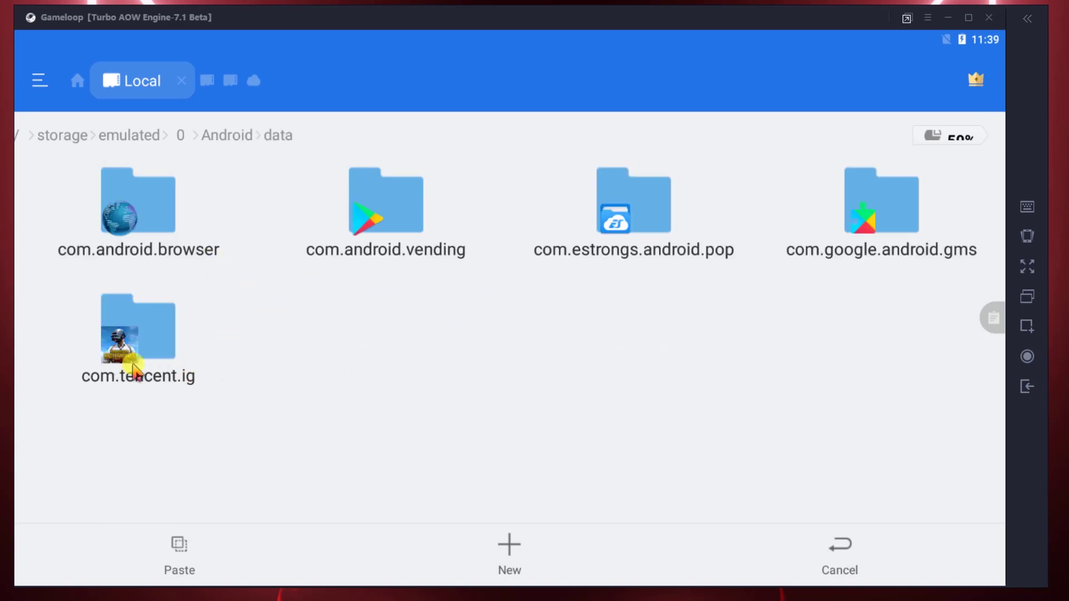
pyautogui.click(131, 334)
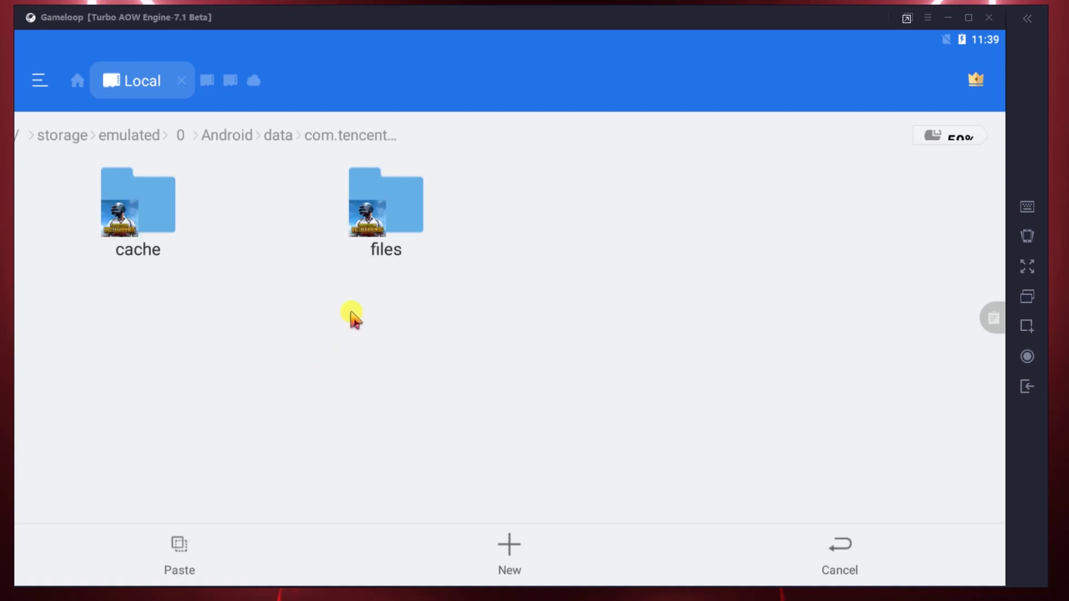
# Step: Open the files/UE4Game/ShadowTrackerExtra/ShadowTrackerExtra/Saved folder inside com.tencent.ig
pyautogui.click(390, 226)
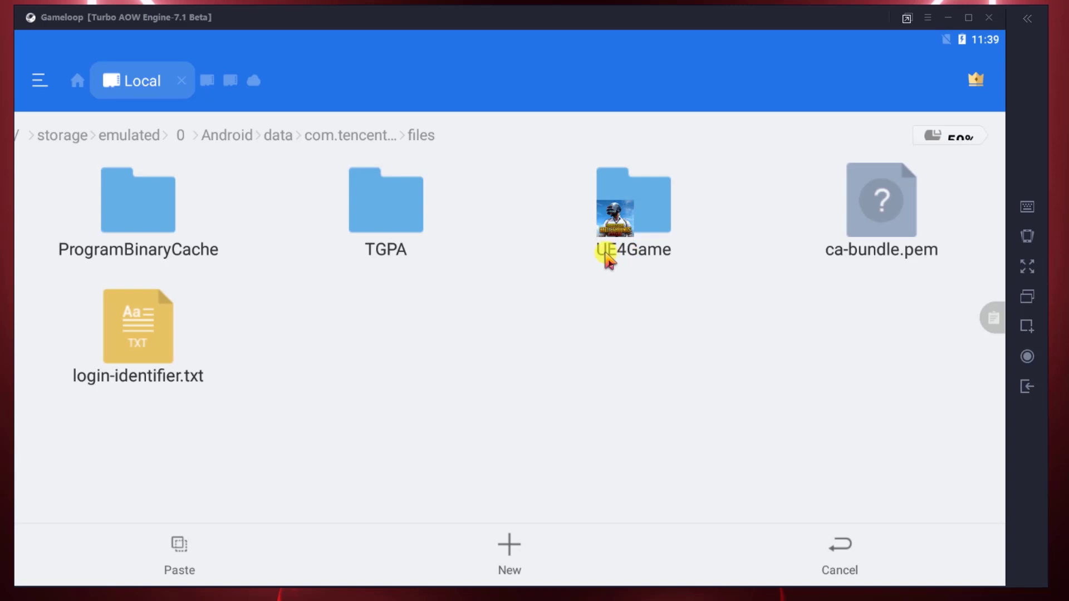
pyautogui.click(639, 220)
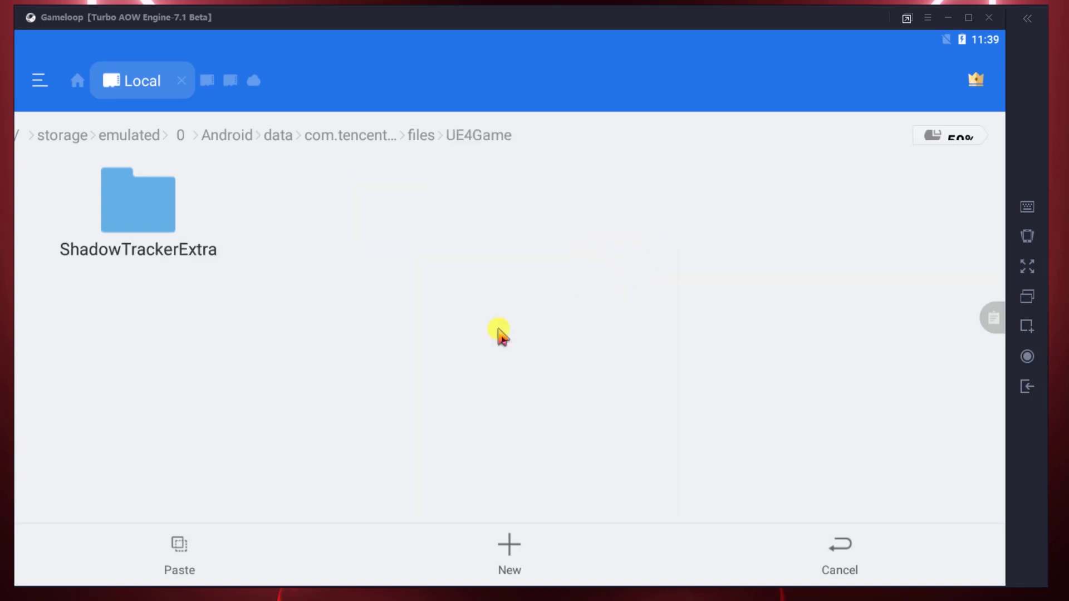
pyautogui.click(153, 220)
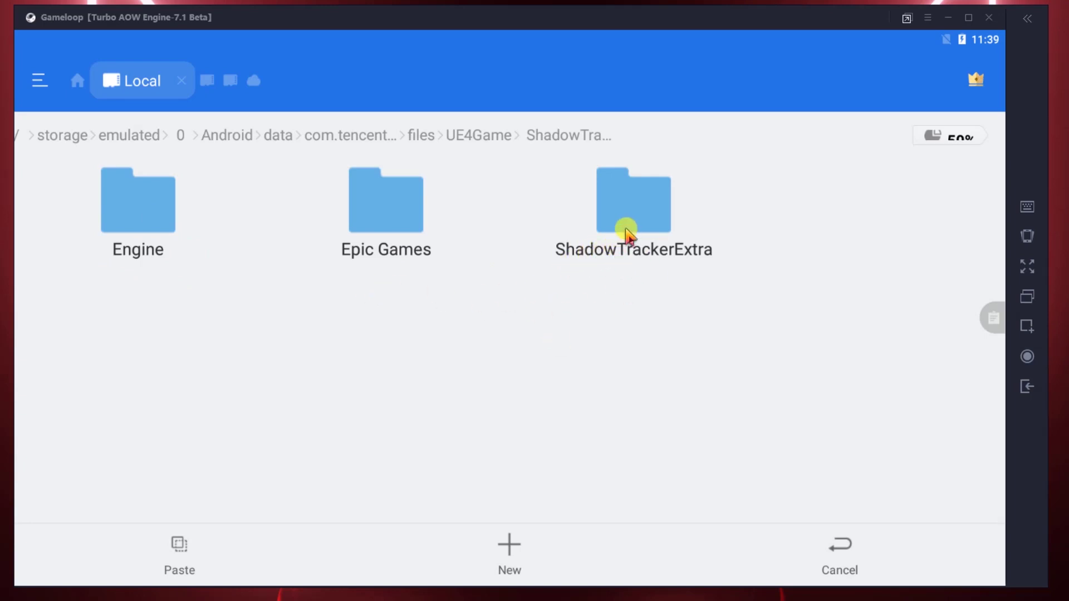
pyautogui.click(622, 216)
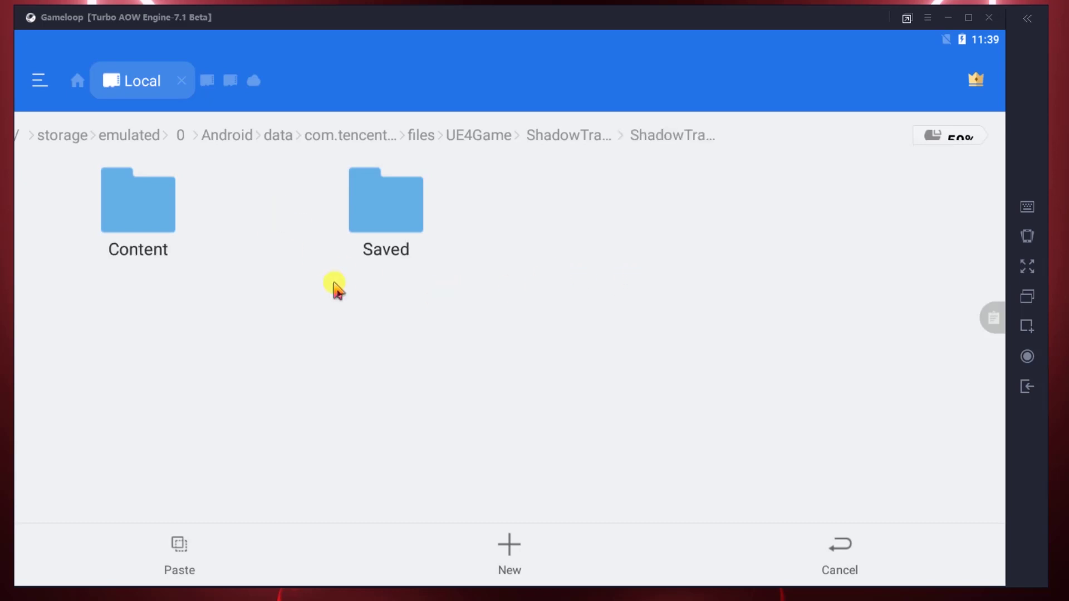
pyautogui.click(390, 233)
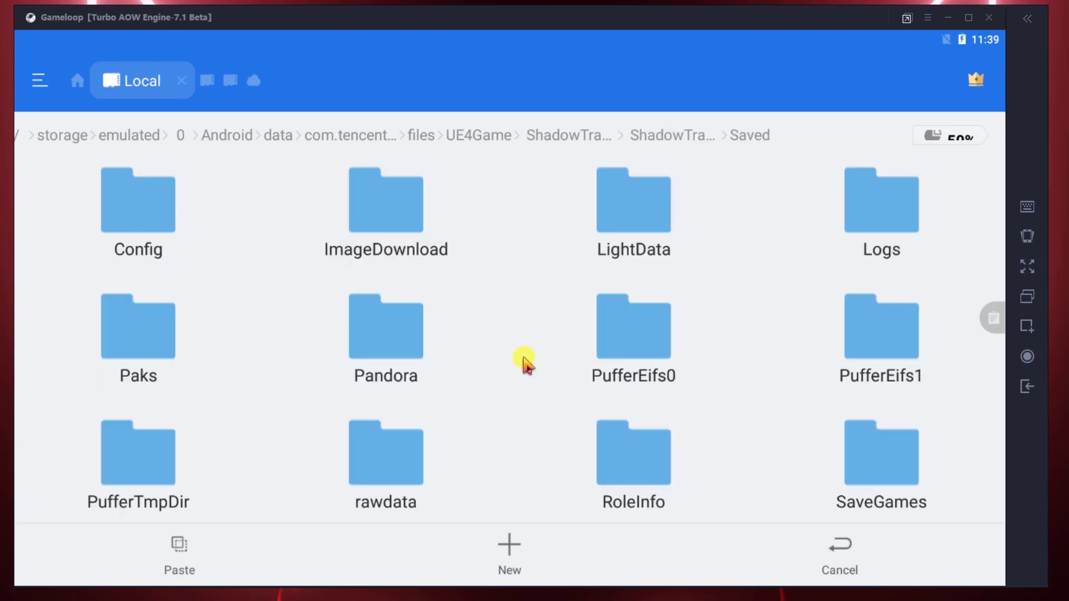
# Step: Paste the copied Active.sav into the SaveGames folder, overwriting the existing file
pyautogui.moveTo(520, 358); pyautogui.dragTo(526, 206)
pyautogui.moveTo(530, 398); pyautogui.dragTo(549, 418)
pyautogui.moveTo(544, 370); pyautogui.dragTo(542, 330)
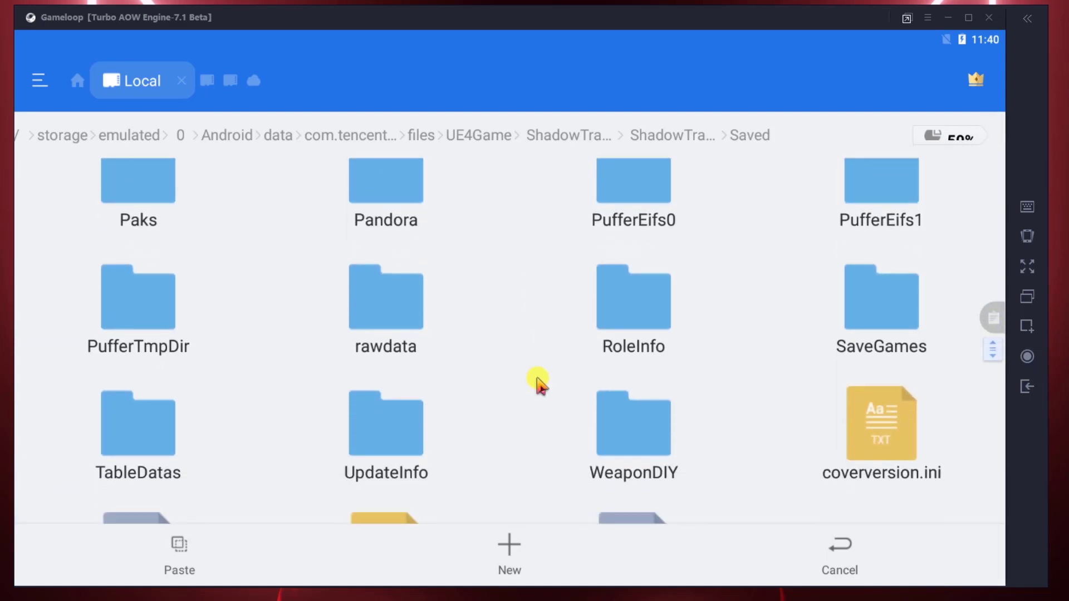
pyautogui.click(886, 250)
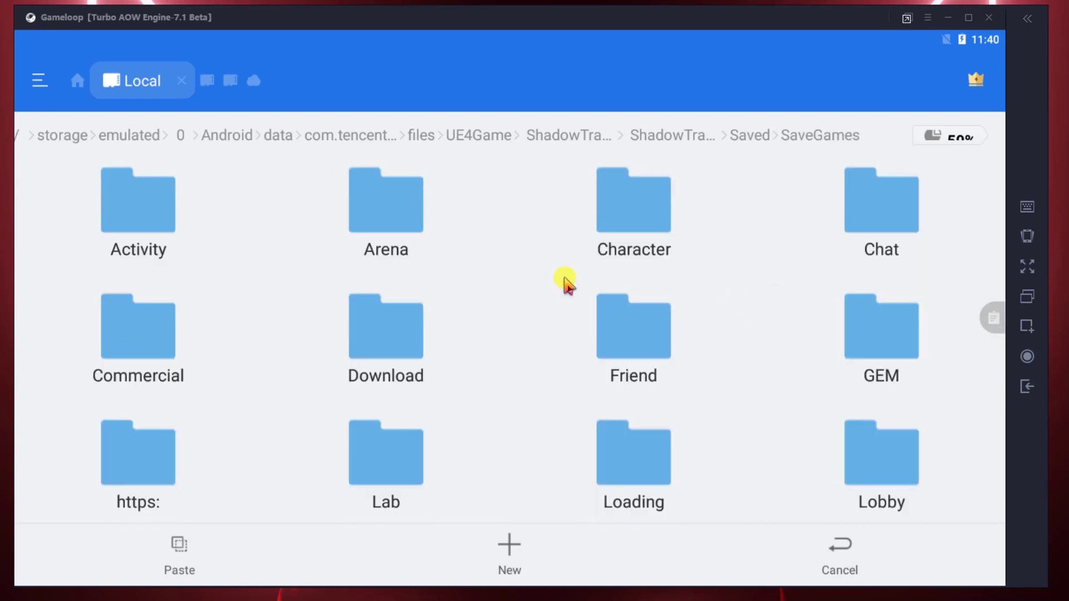
pyautogui.moveTo(566, 282); pyautogui.dragTo(533, 241)
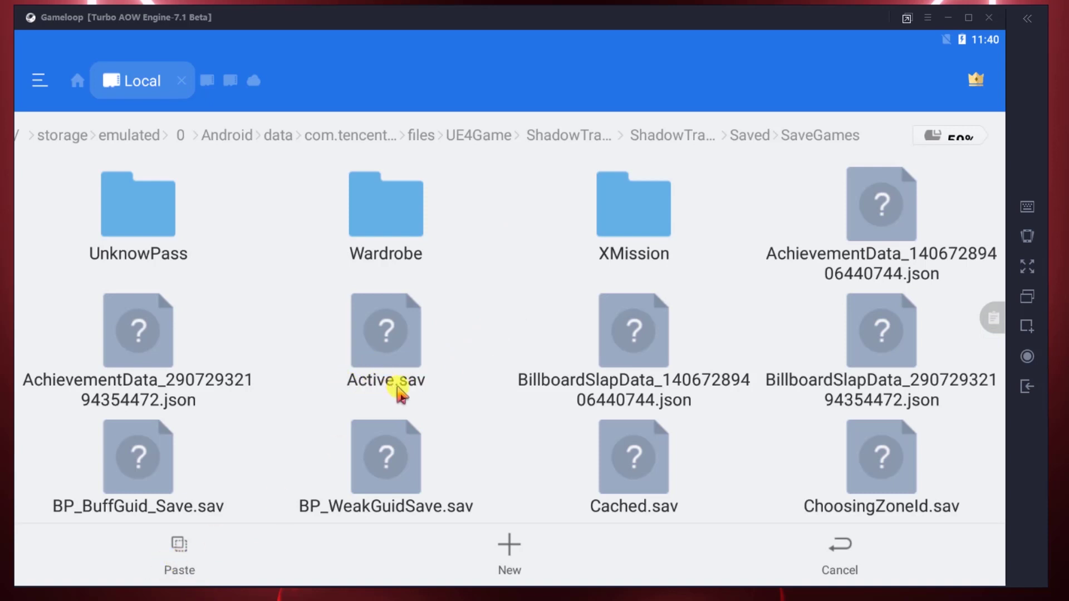
pyautogui.click(179, 560)
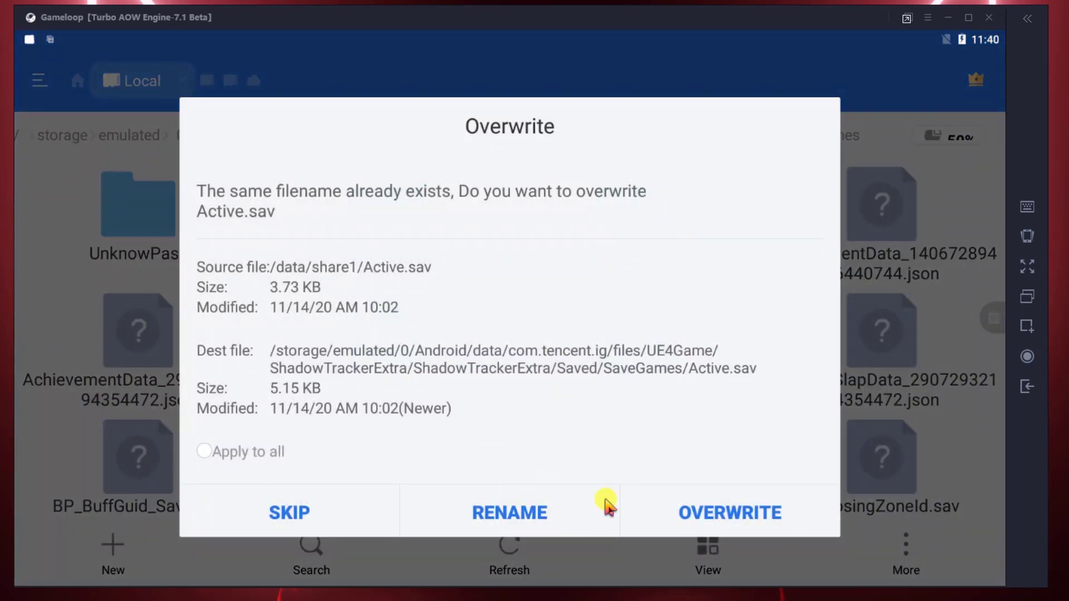
pyautogui.click(719, 519)
pyautogui.scroll(-2, 468, 477)
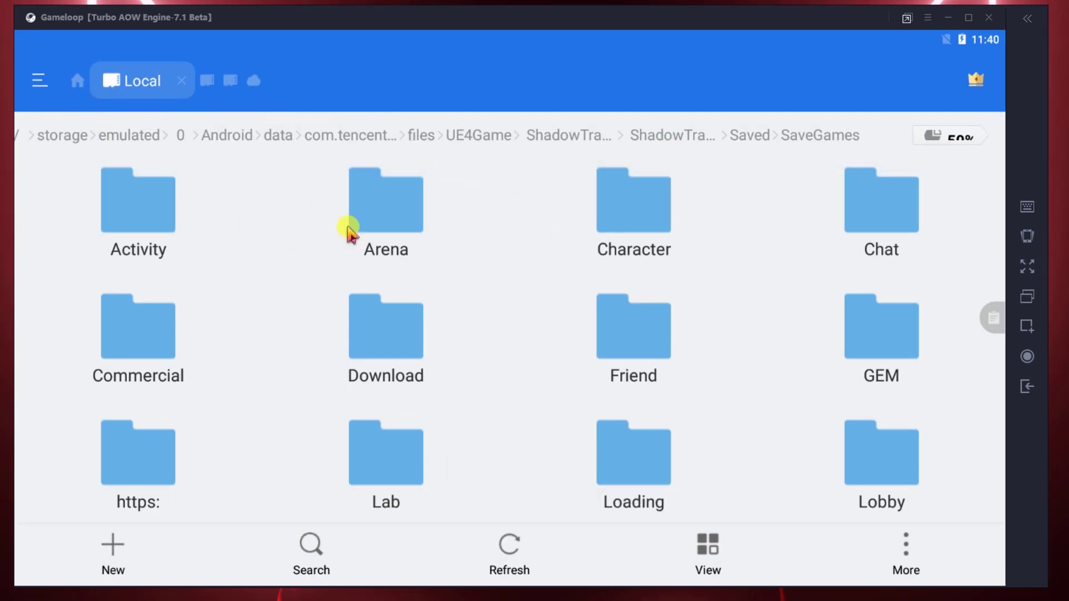
pyautogui.click(1014, 388)
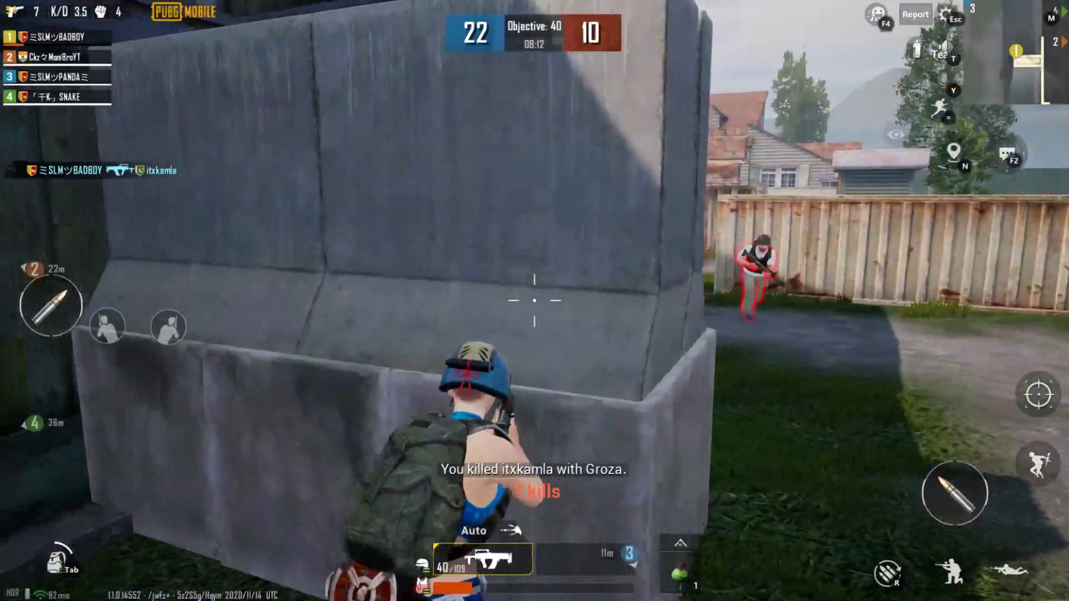
pyautogui.click(534, 301)
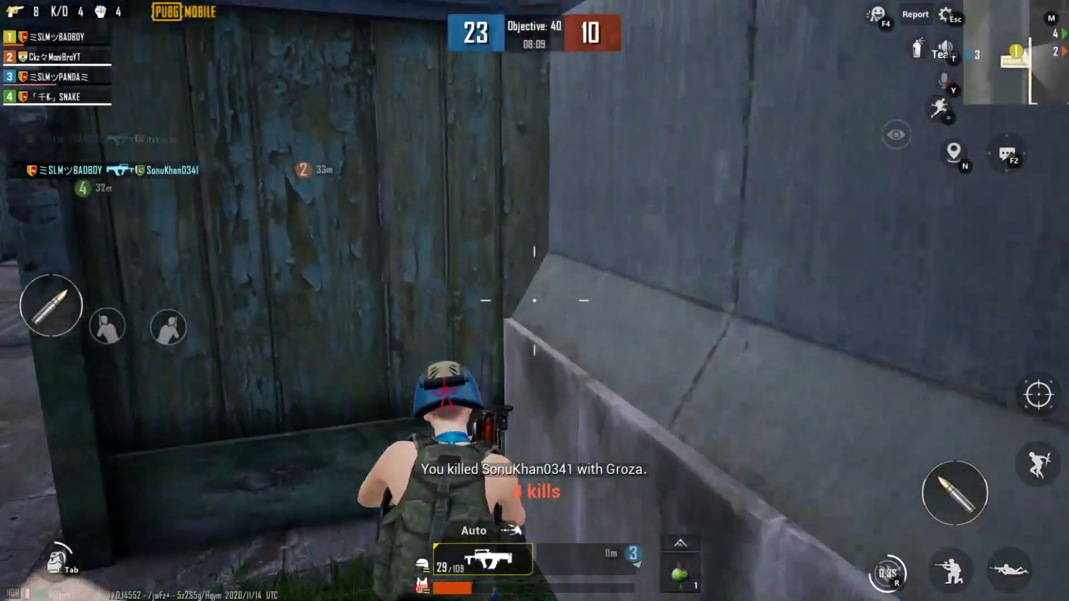
pyautogui.press('a')
pyautogui.press('d')
pyautogui.click(535, 301)
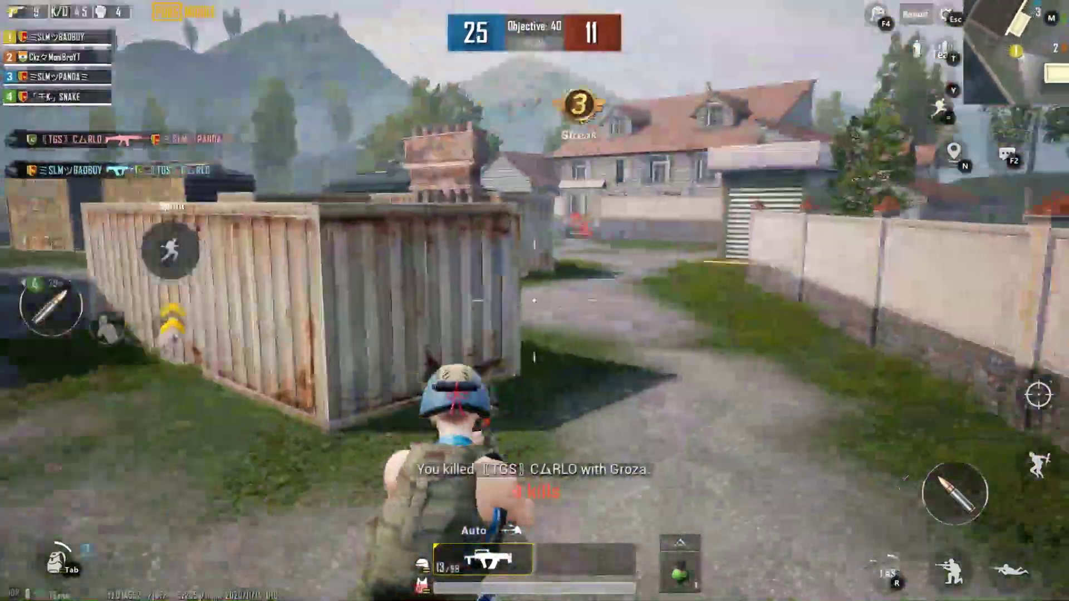
pyautogui.press('w')
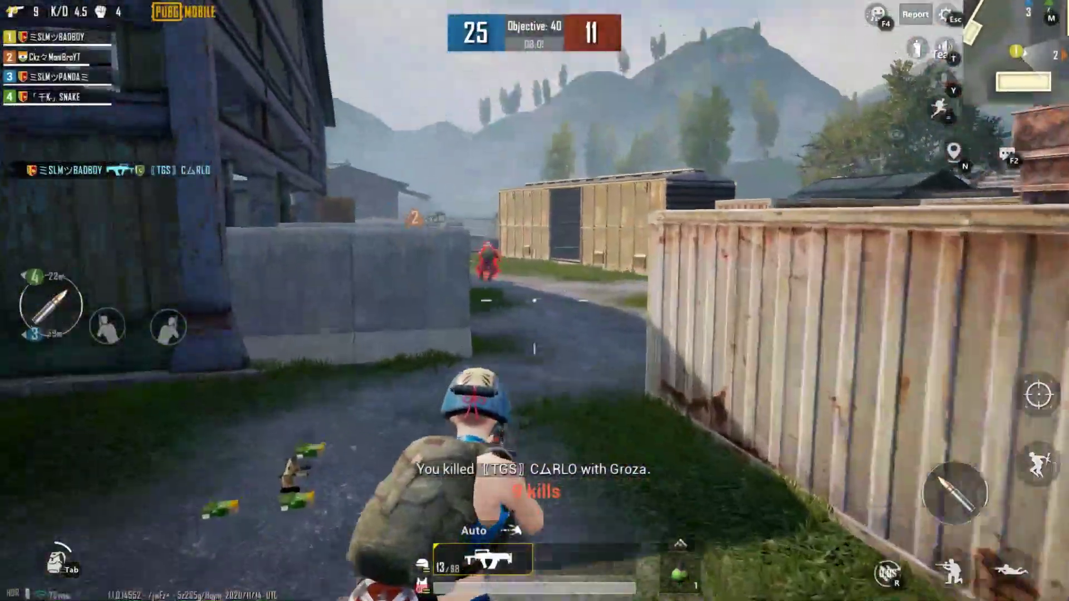
pyautogui.rightClick(535, 301)
pyautogui.press('r')
pyautogui.press('w')
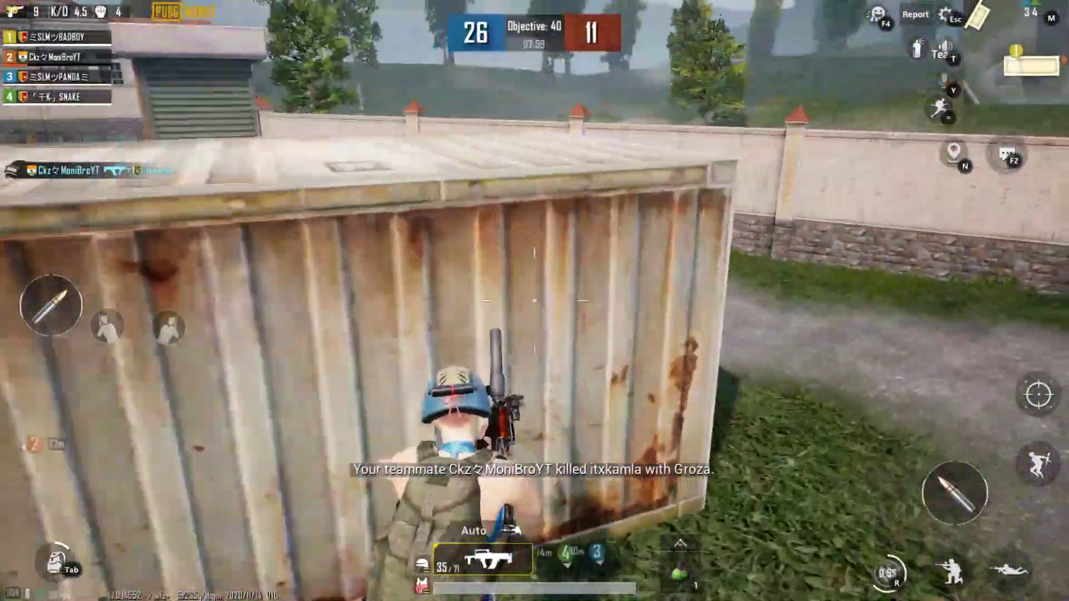
pyautogui.press('w')
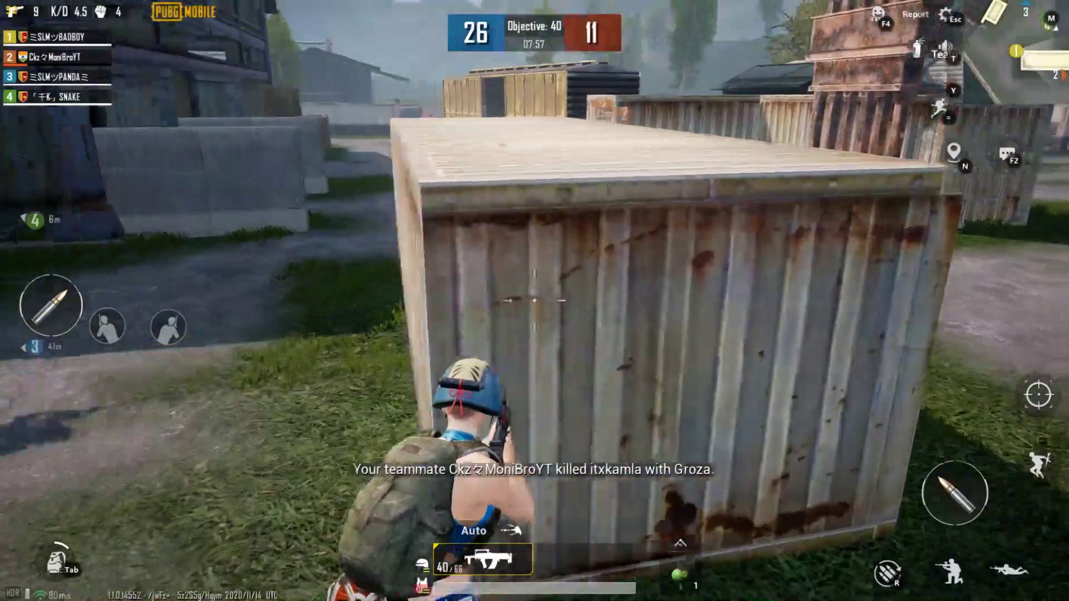
pyautogui.rightClick(534, 301)
pyautogui.click(534, 301)
pyautogui.click(534, 301)
pyautogui.rightClick(534, 300)
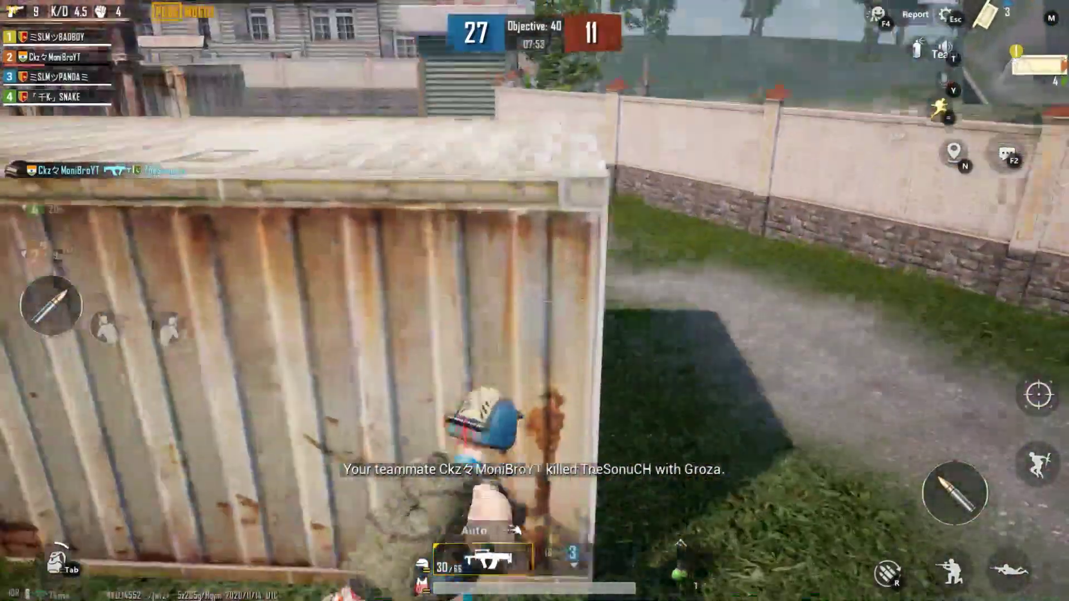
pyautogui.press('s')
pyautogui.press('s')
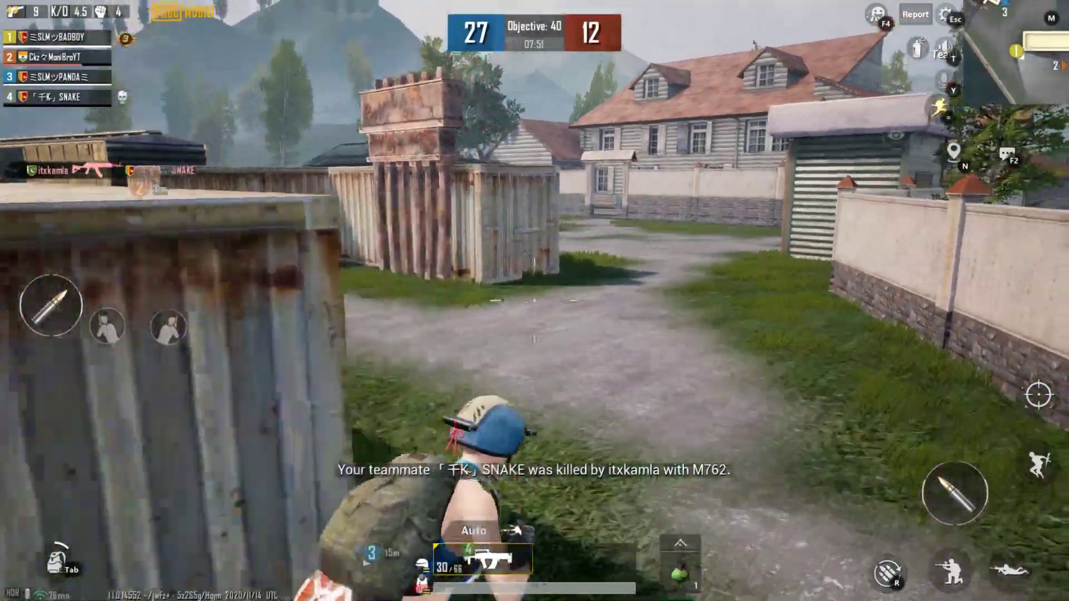